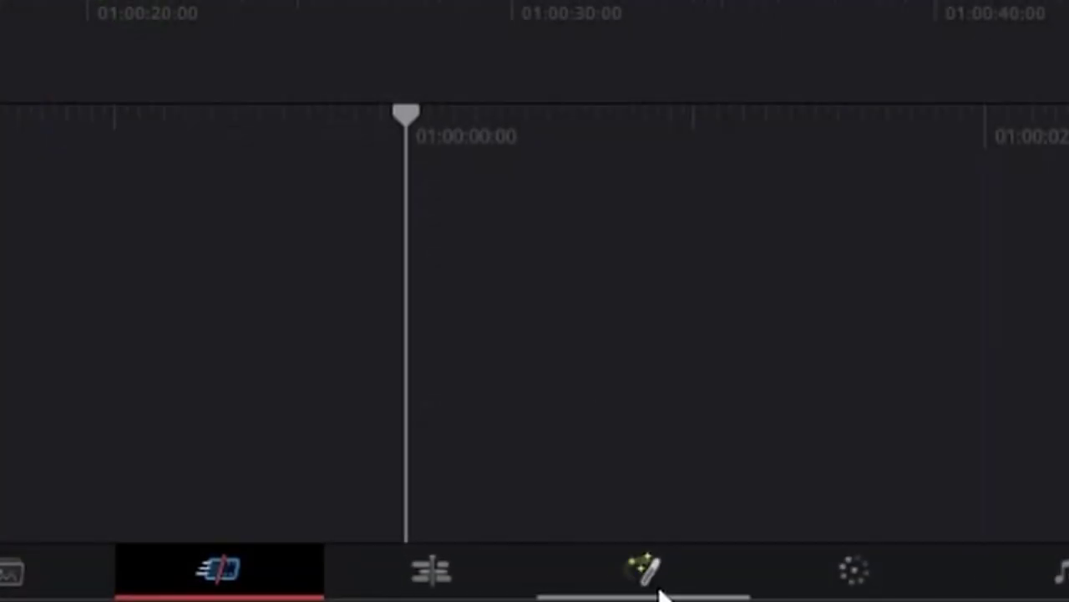
Open the Fusion page and look over the node area, the effects library and the Inspector's Tools and Modifiers sections.
left_click(660, 585)
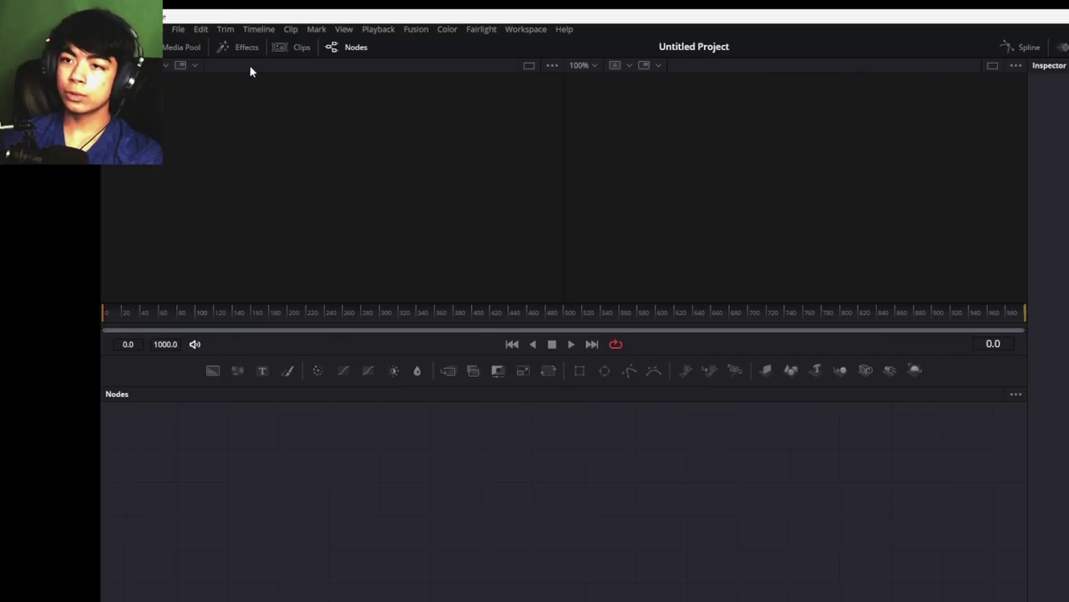
left_click_drag(587, 487, 827, 422)
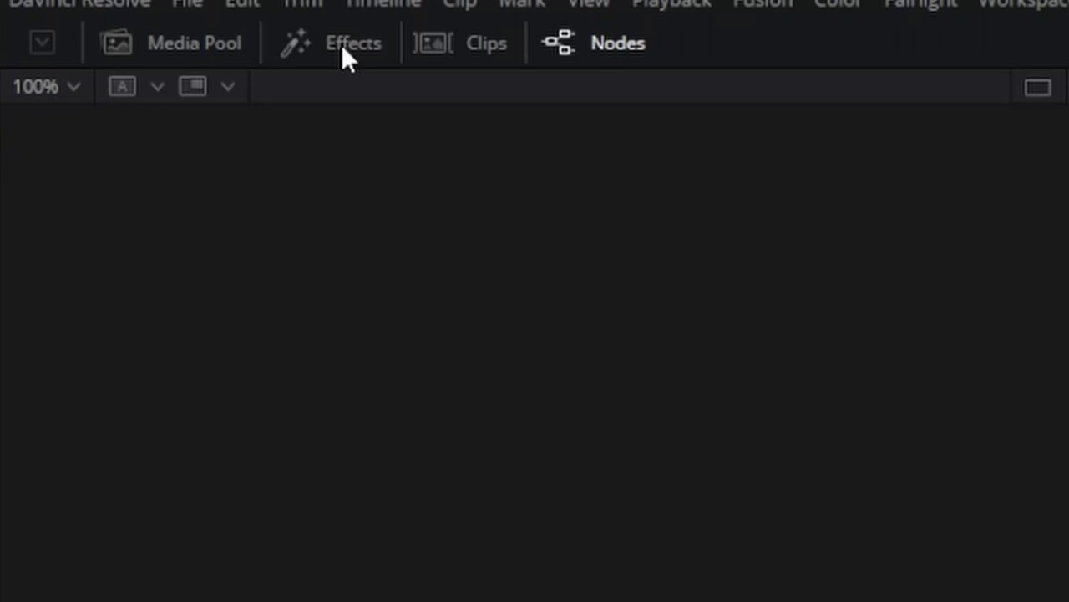
left_click(341, 43)
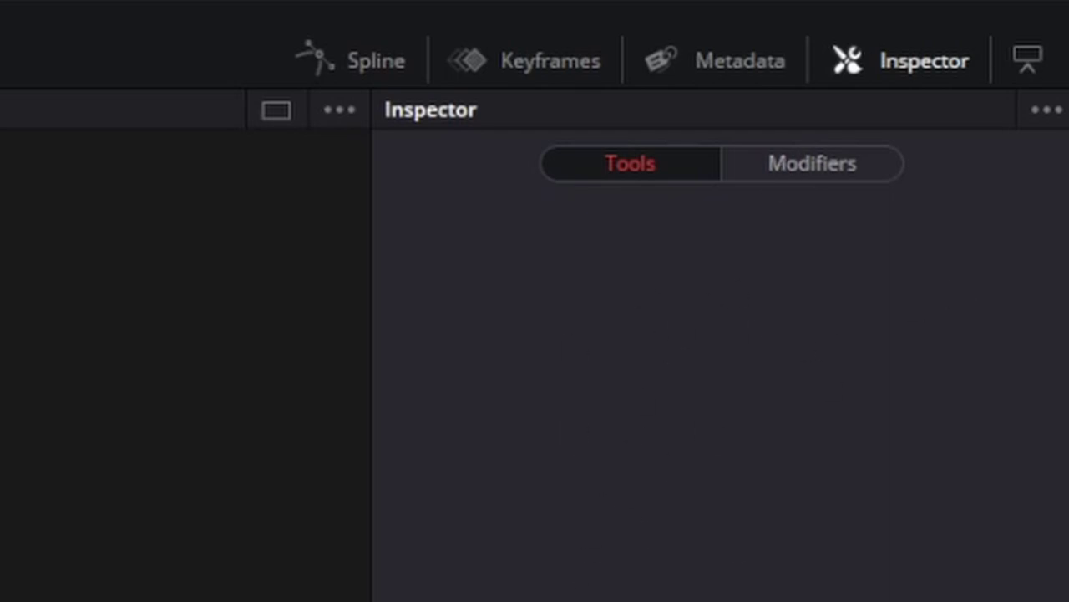
left_click(823, 167)
left_click(634, 173)
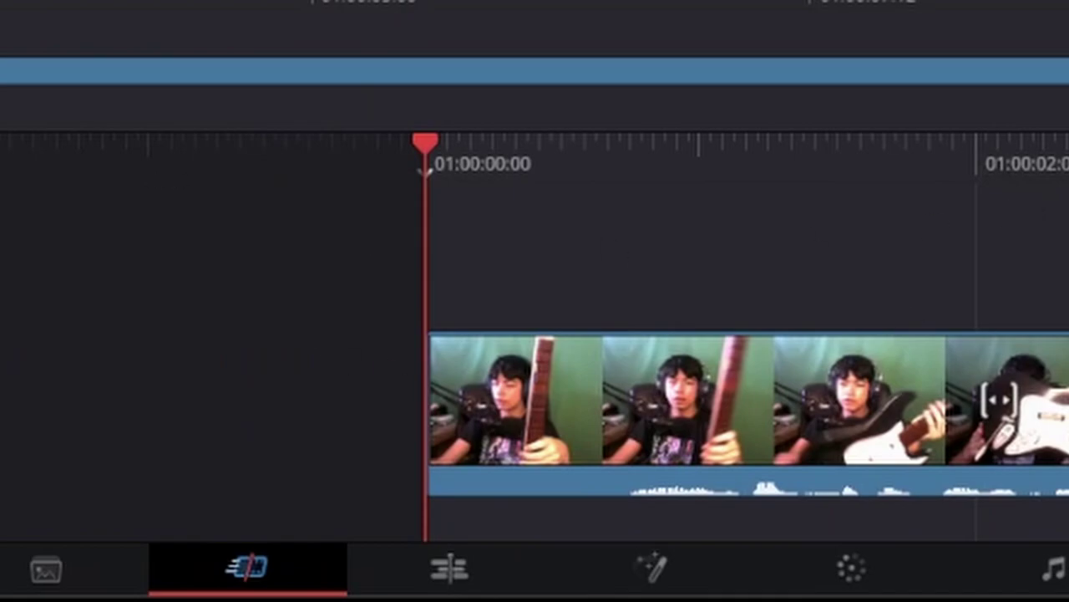
Open the timeline's guitar clip on the Fusion page and highlight its MediaIn1 and MediaOut1 nodes.
left_click(652, 568)
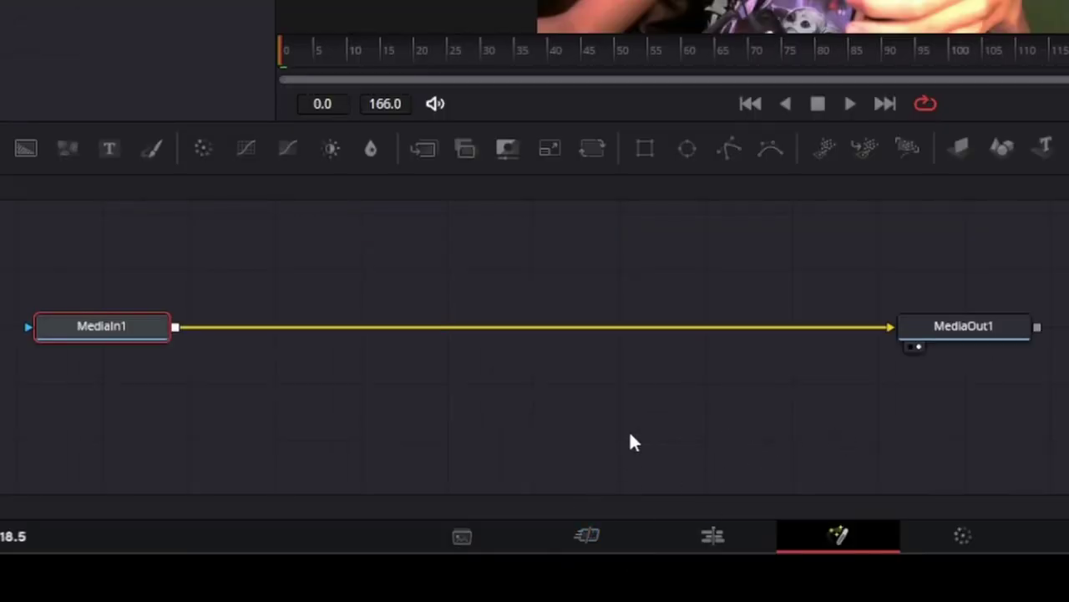
left_click_drag(629, 443, 698, 433)
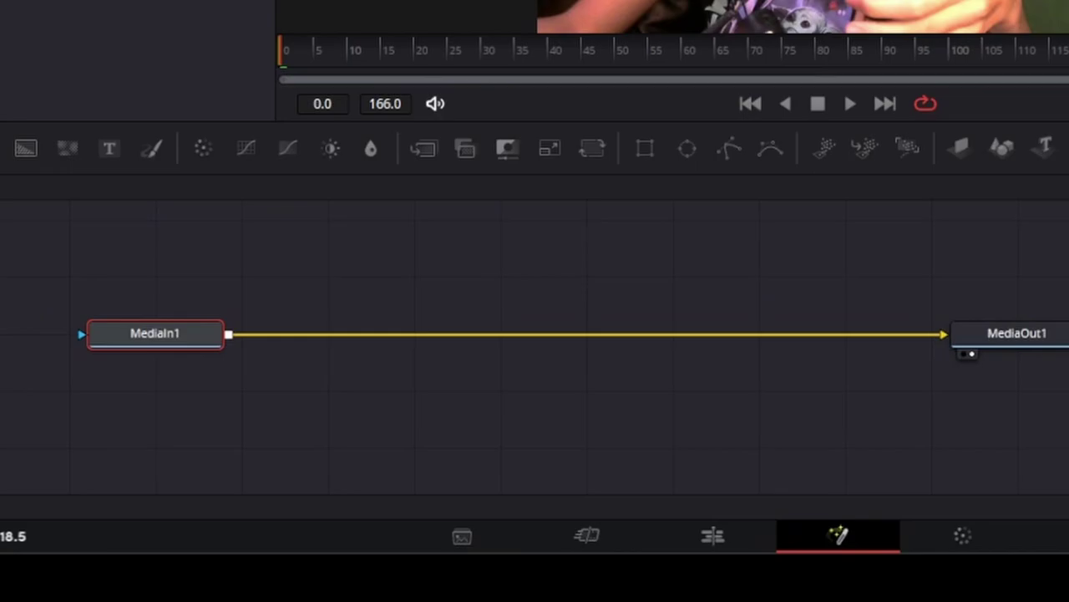
left_click_drag(17, 267, 1045, 372)
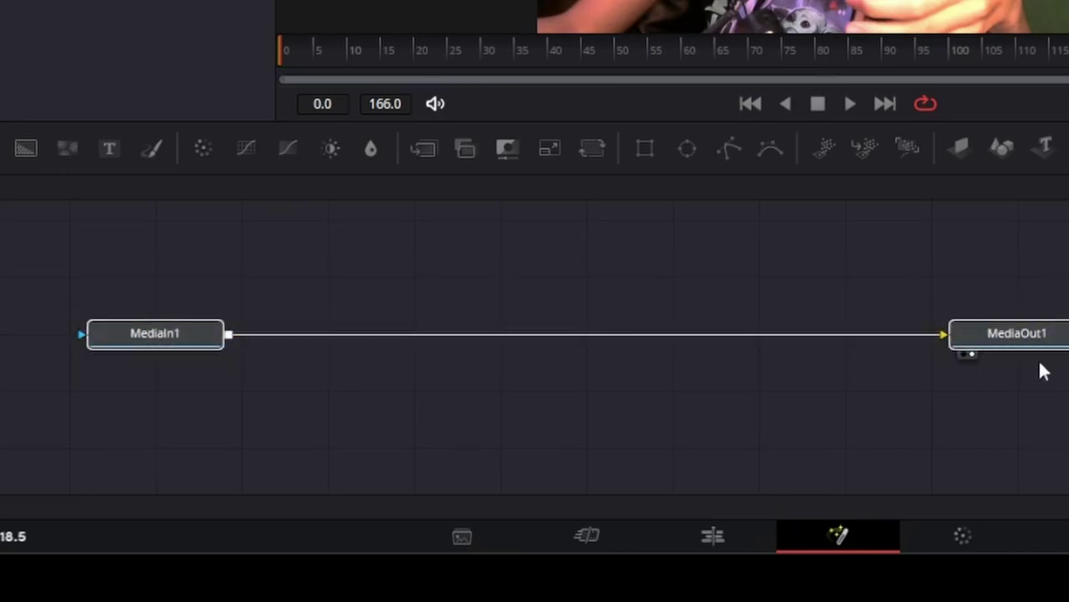
left_click(51, 241)
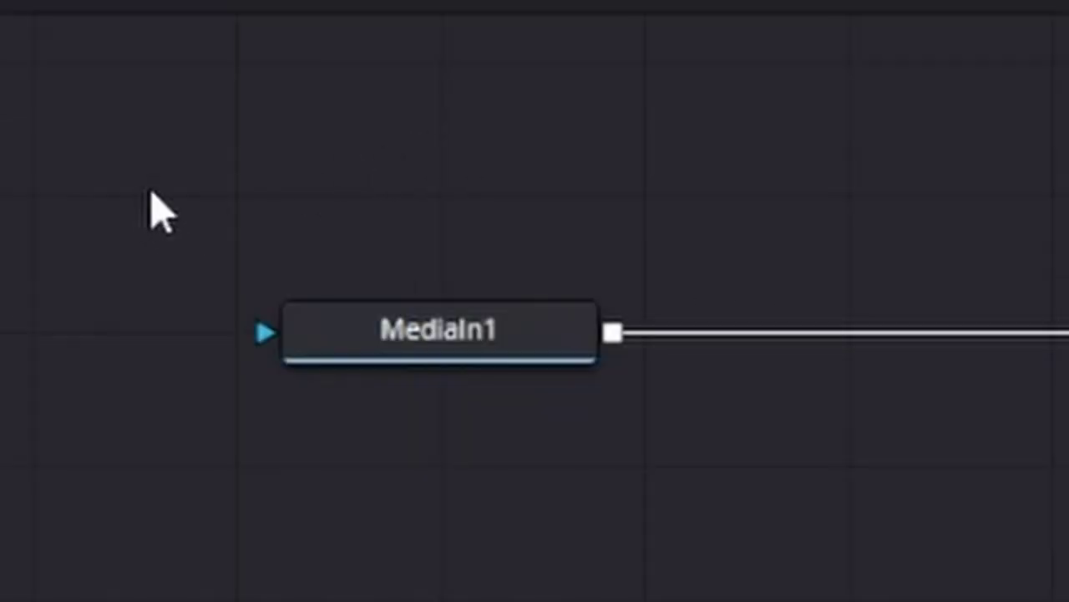
Examine the MediaIn1 node, its source clip in the media pool and its link to MediaOut1.
left_click(151, 340)
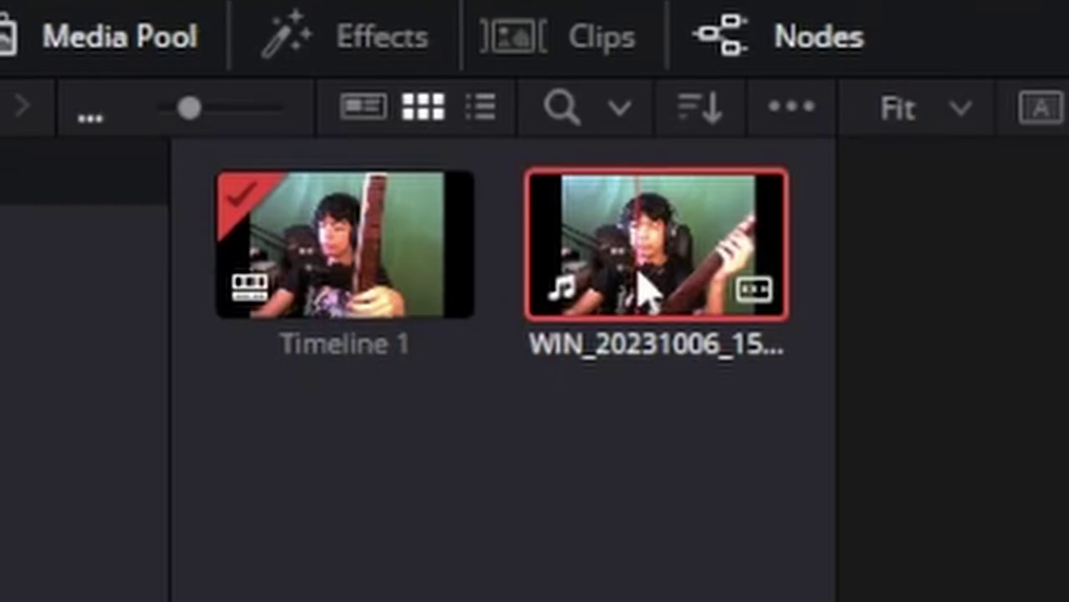
left_click_drag(644, 287, 547, 359)
left_click_drag(1050, 160, 719, 351)
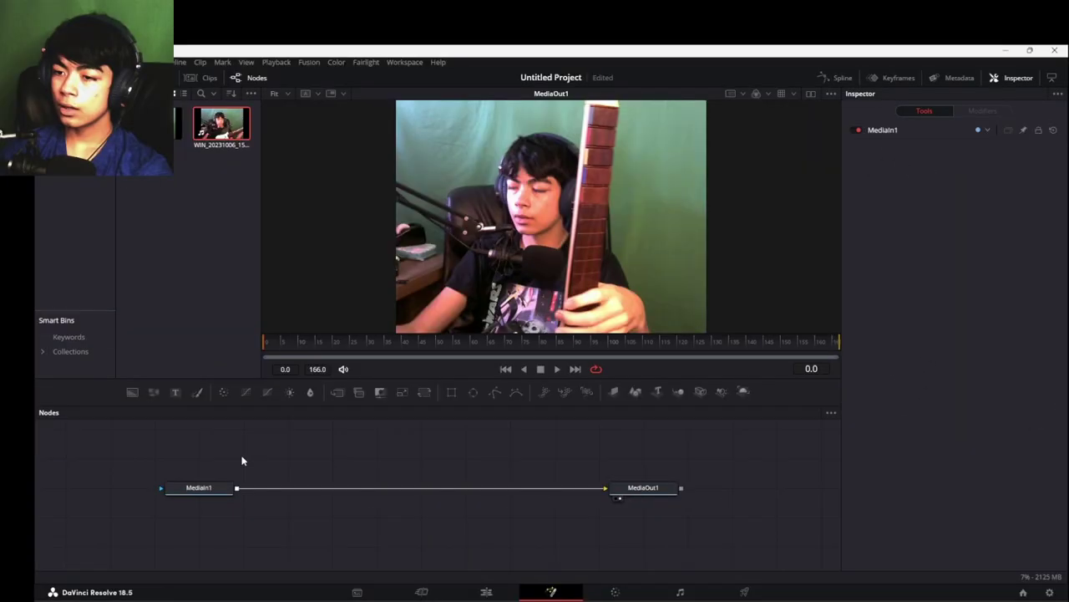
left_click_drag(240, 457, 596, 526)
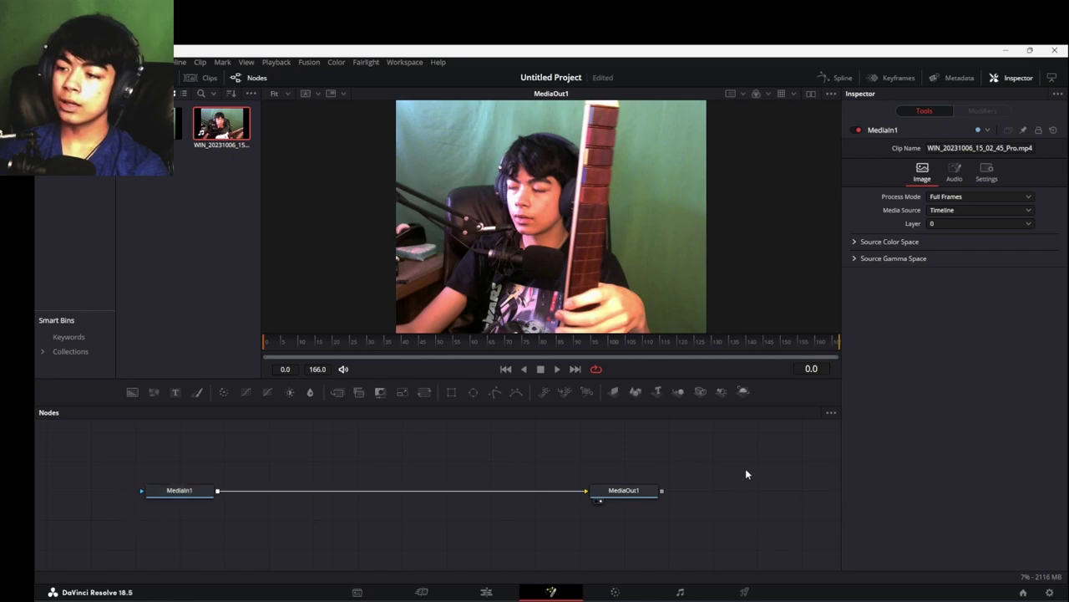
left_click_drag(746, 470, 447, 571)
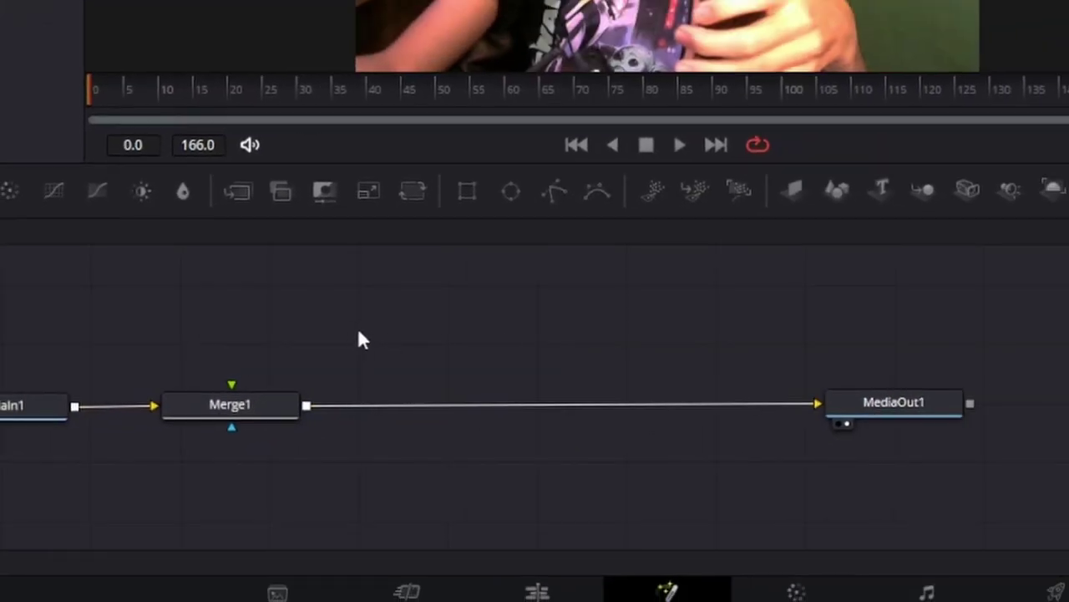
Place the Background1 and Transform1 nodes above Merge1 and connect Transform1 to Merge1's foreground input, with Blend at 1.0.
left_click_drag(357, 338, 4, 493)
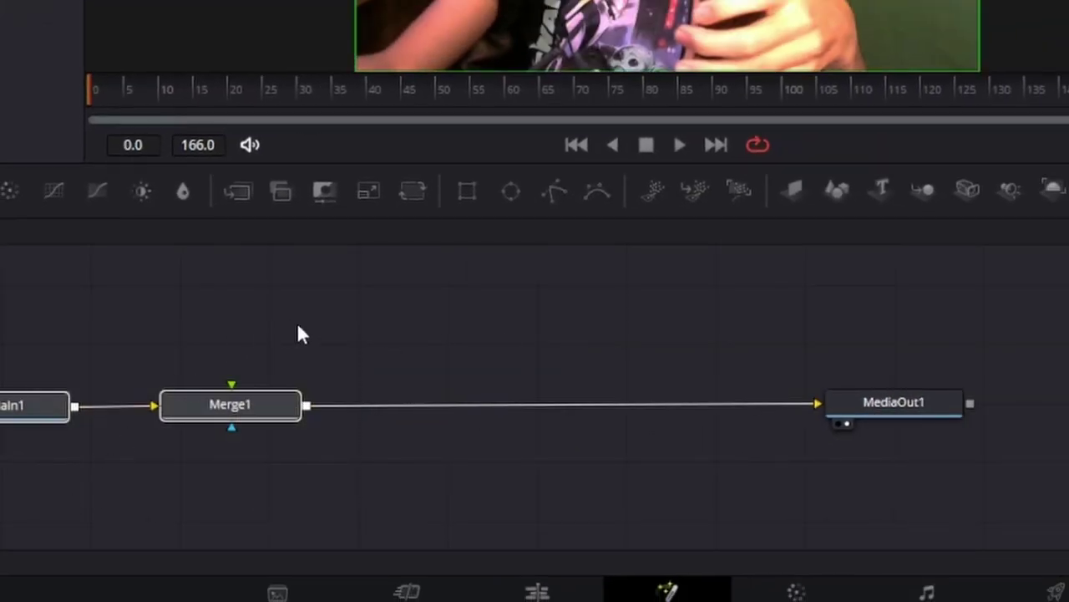
left_click(330, 351)
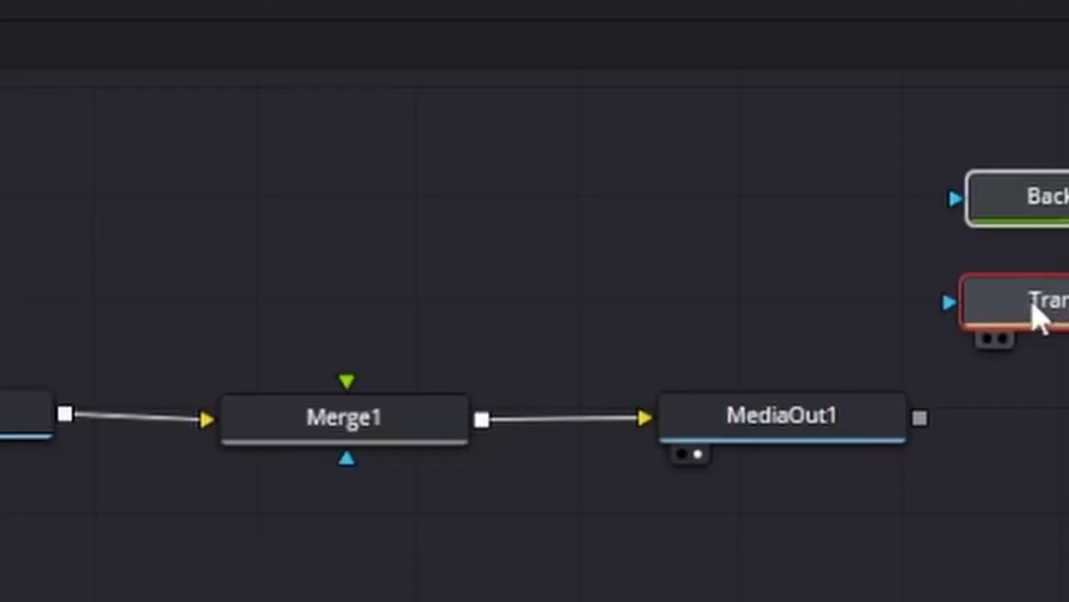
left_click_drag(1039, 310, 274, 298)
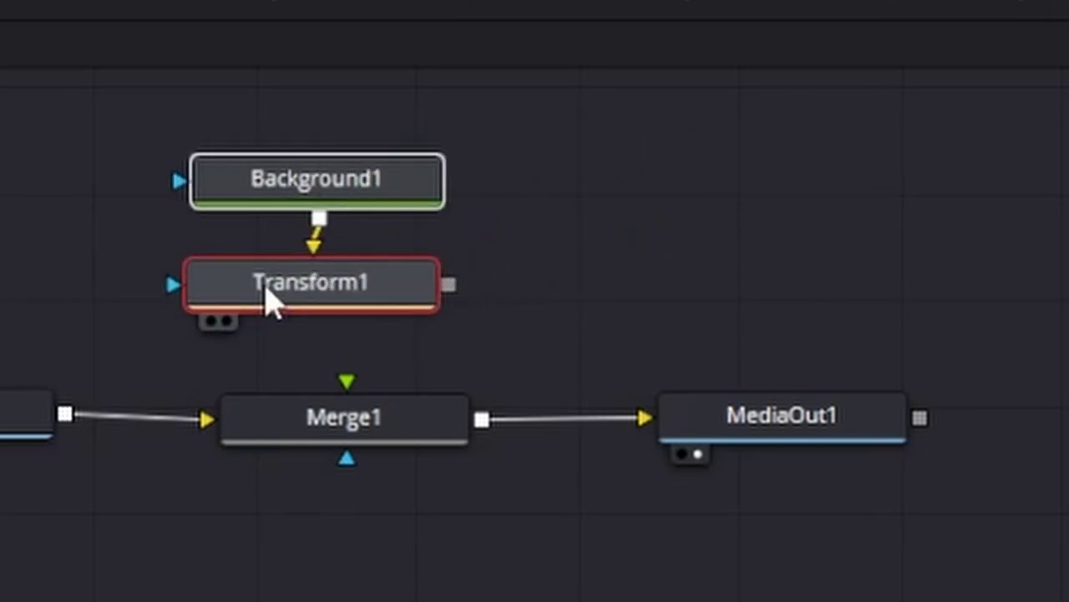
left_click_drag(452, 285, 347, 382)
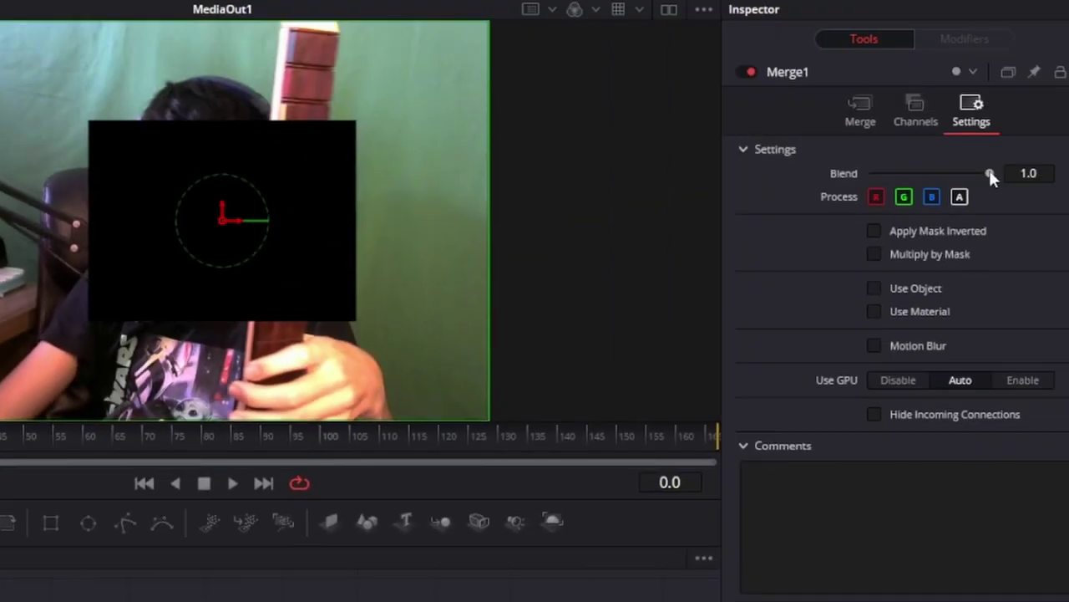
mouse_move(989, 173)
left_mouse_down()
mouse_move(840, 177)
mouse_move(990, 173)
left_mouse_up()
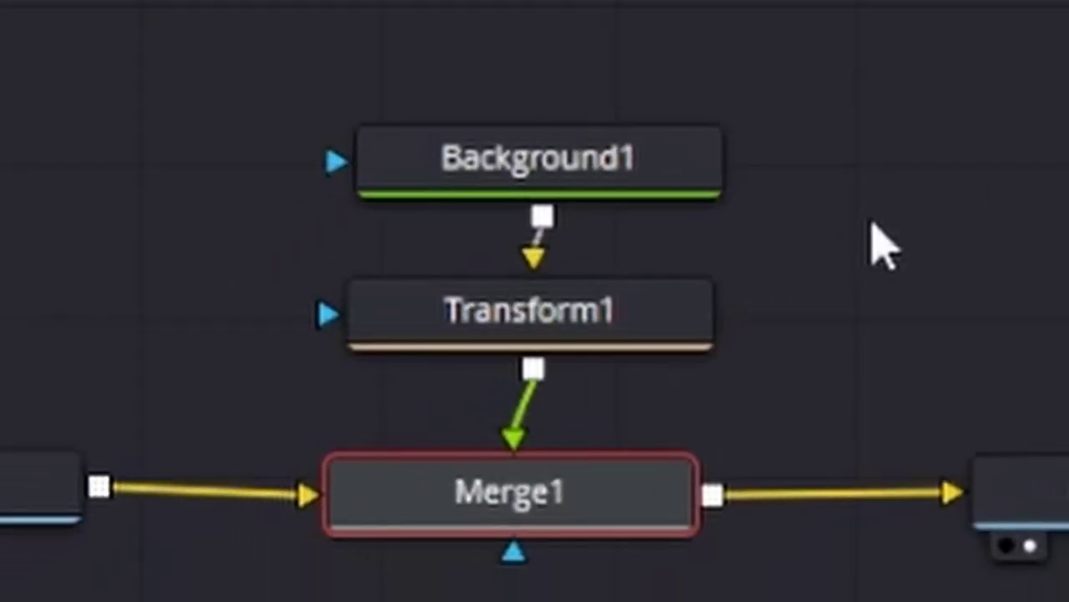
Highlight the Background1 and Transform1 nodes that feed the foreground of Merge1.
left_click_drag(996, 107, 526, 309)
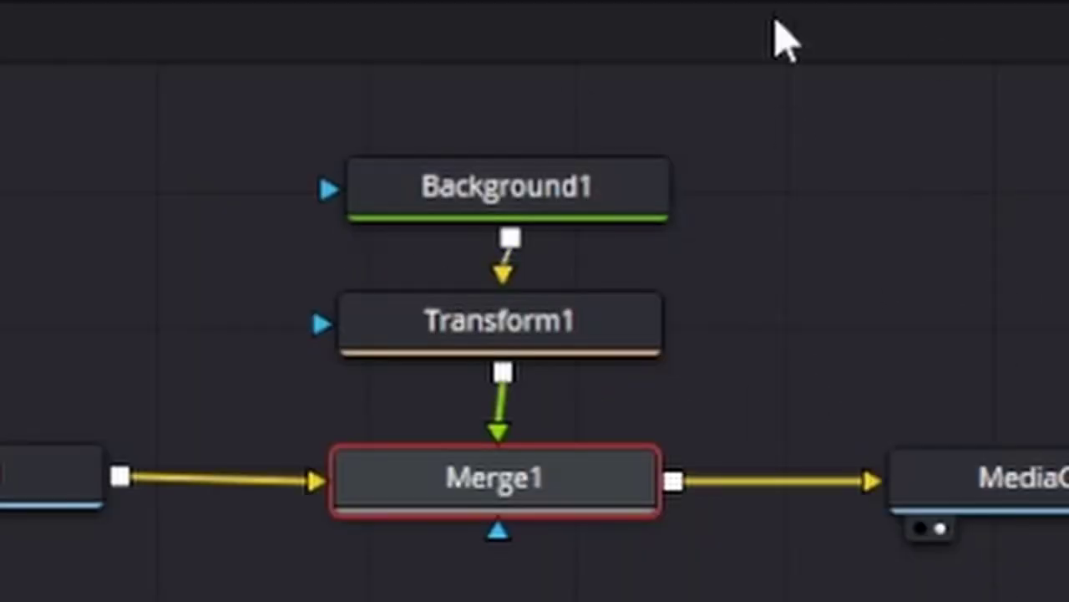
left_click_drag(974, 160, 505, 311)
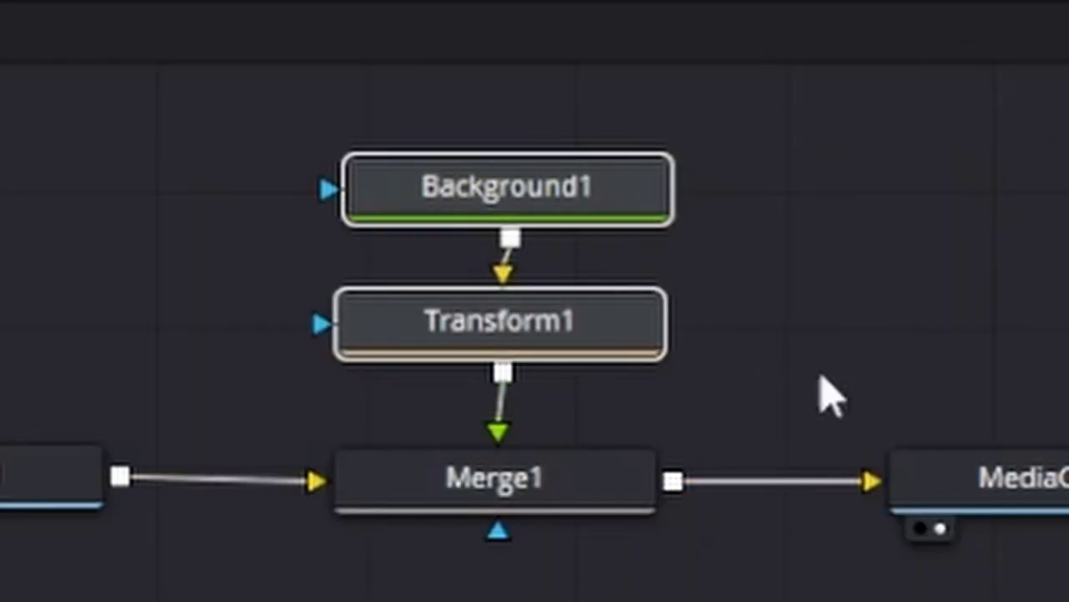
left_click(823, 390)
Mask Merge1 with a circle by connecting the Ellipse1 node to its mask input.
left_click_drag(656, 212, 477, 418)
left_click_drag(625, 422, 524, 303)
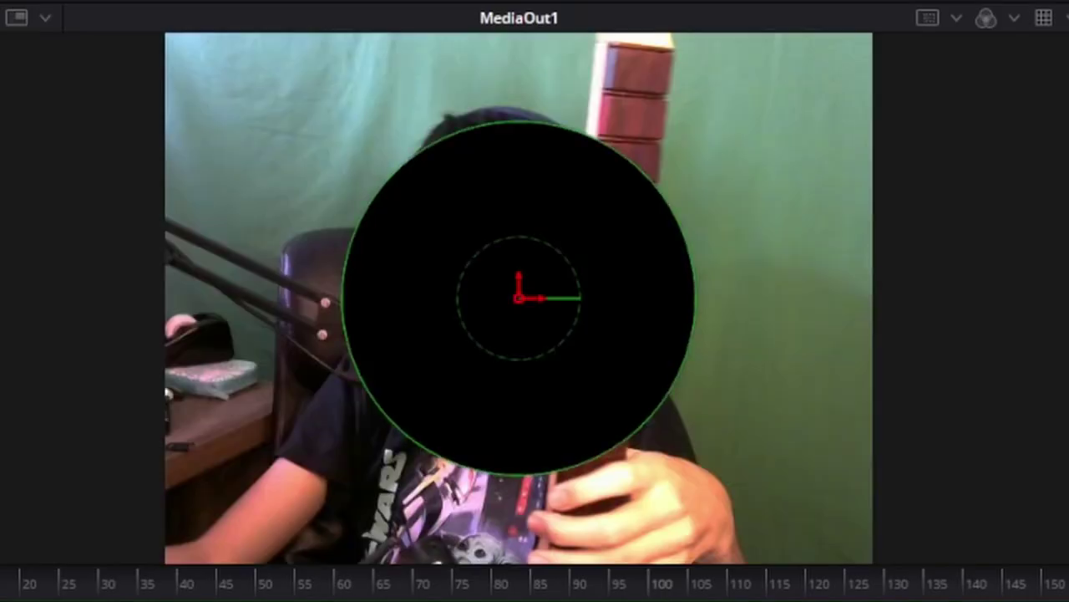
left_click(275, 513)
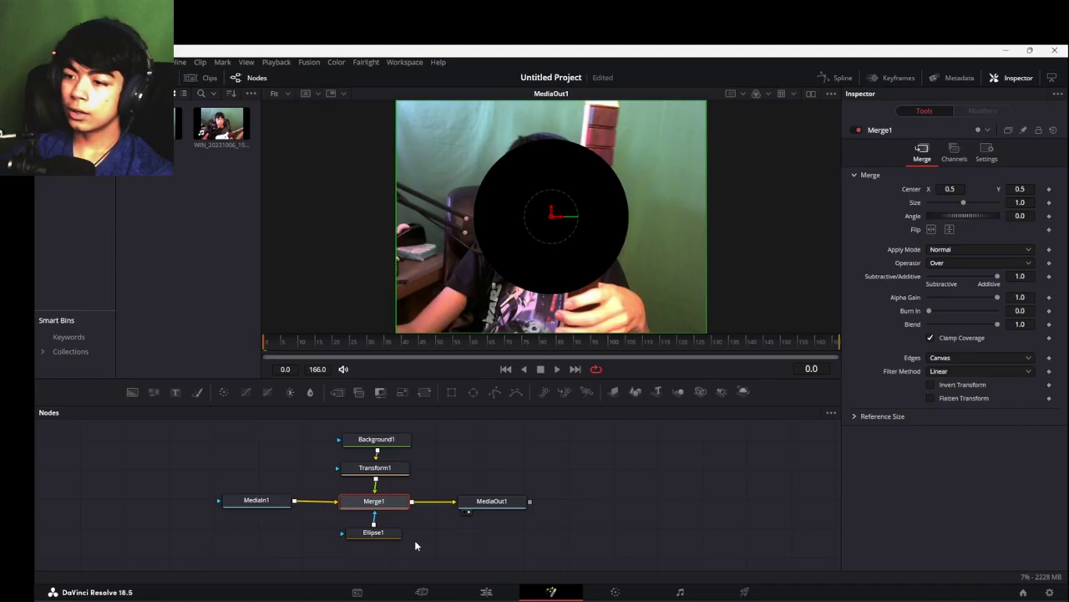
left_click_drag(415, 545, 305, 520)
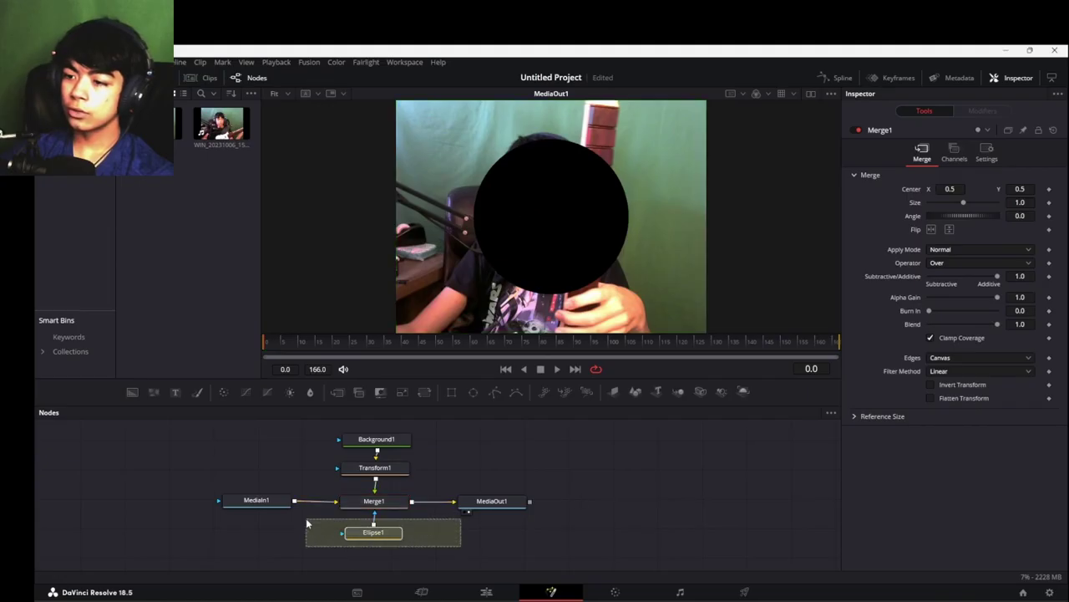
Change the solid color of the Background1 node to bright red.
left_click_drag(418, 447, 458, 451)
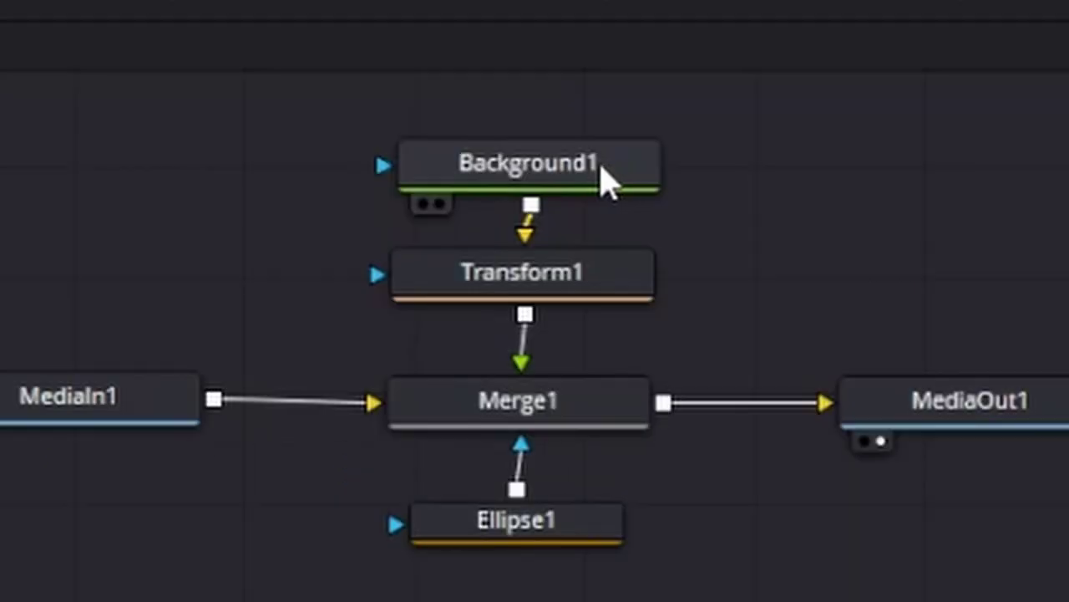
left_click(422, 443)
left_click(520, 463)
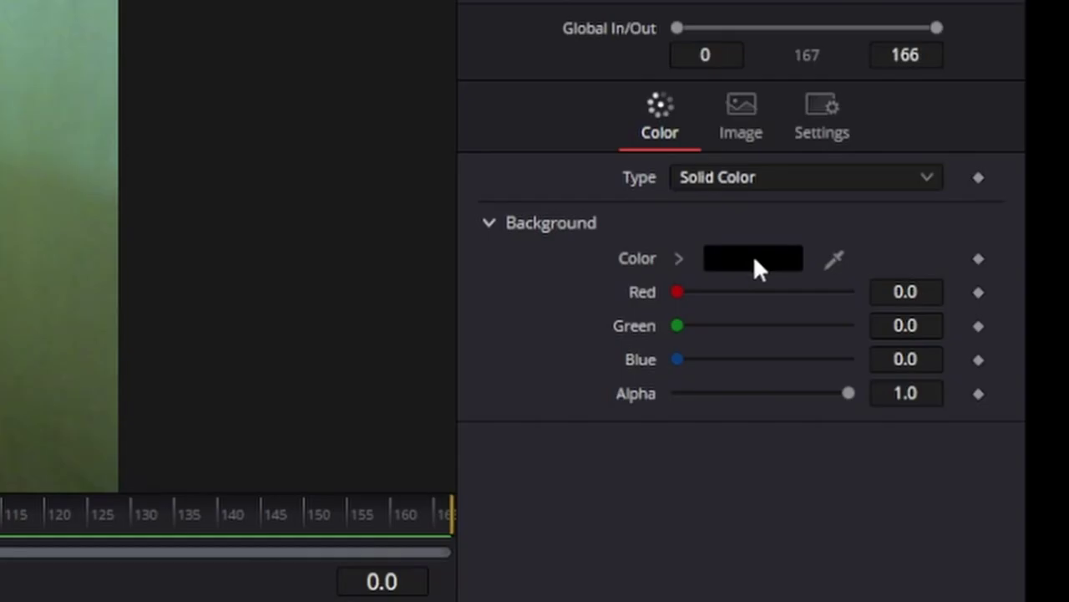
left_click(754, 263)
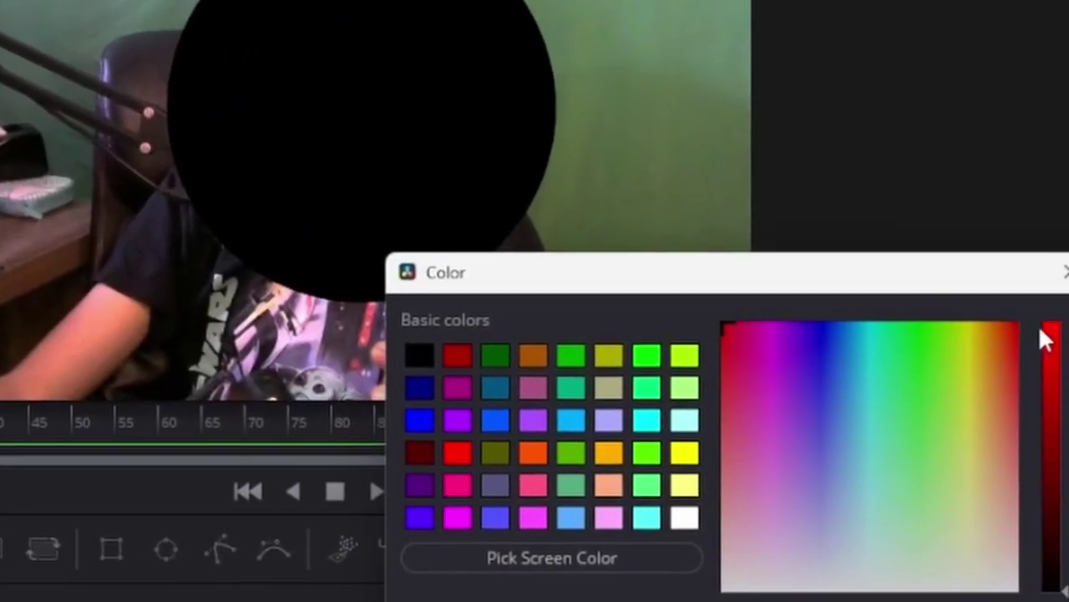
left_click(1046, 339)
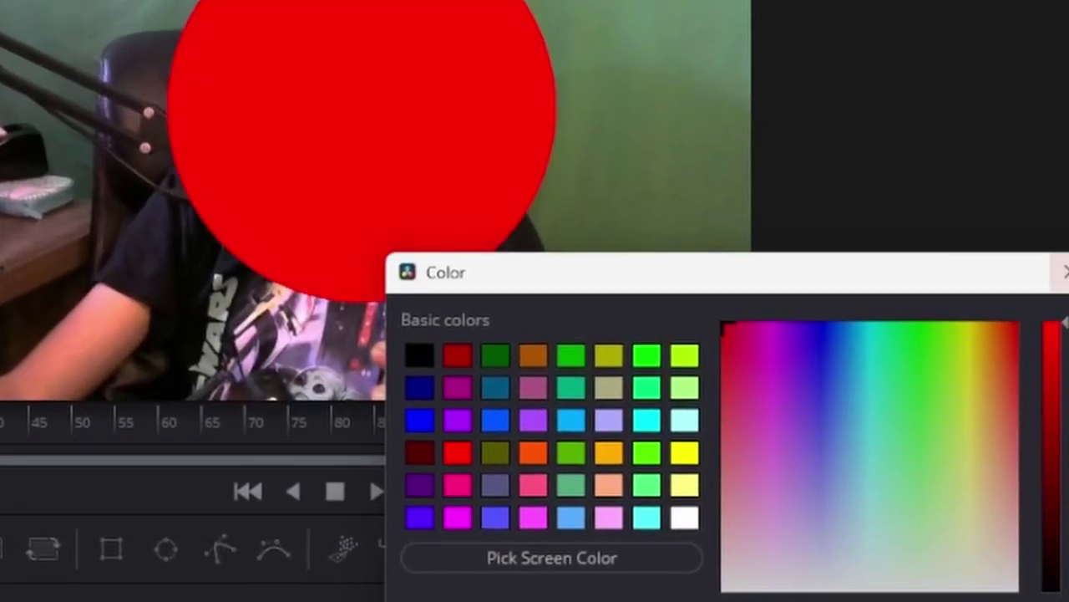
key("Return")
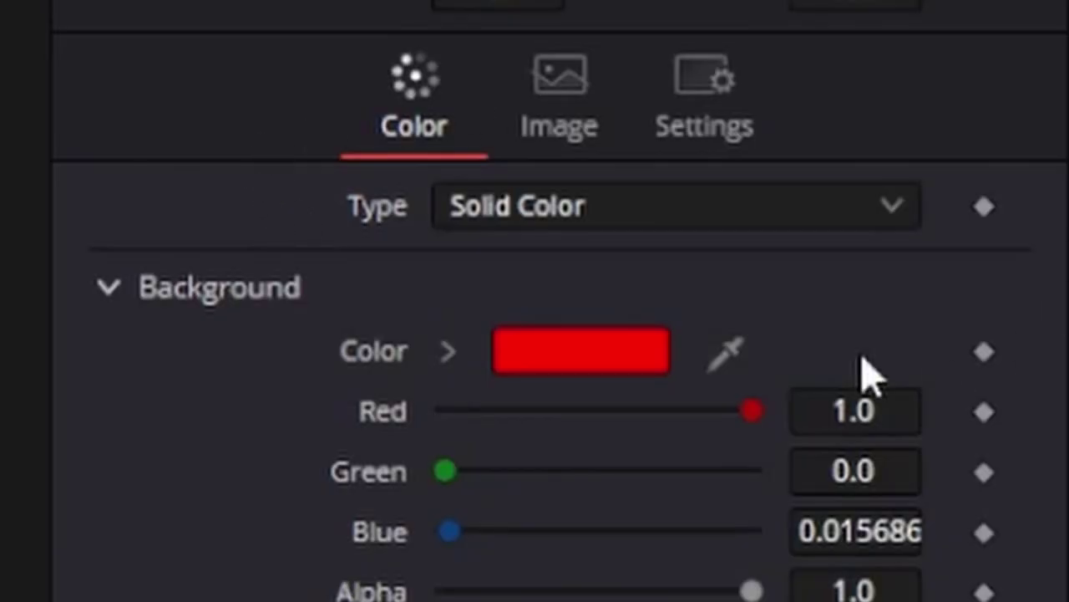
Try the Gradient, Vertical and Horizontal fill types on Background1 in place of Solid Color.
left_click(573, 219)
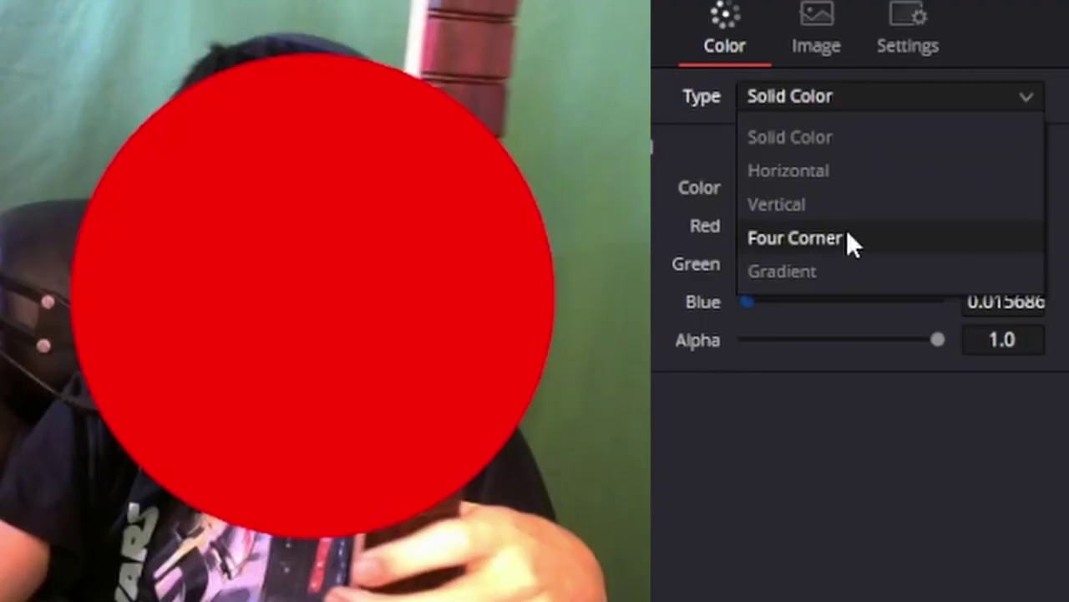
left_click(606, 430)
left_click(668, 207)
left_click(504, 483)
left_click(879, 93)
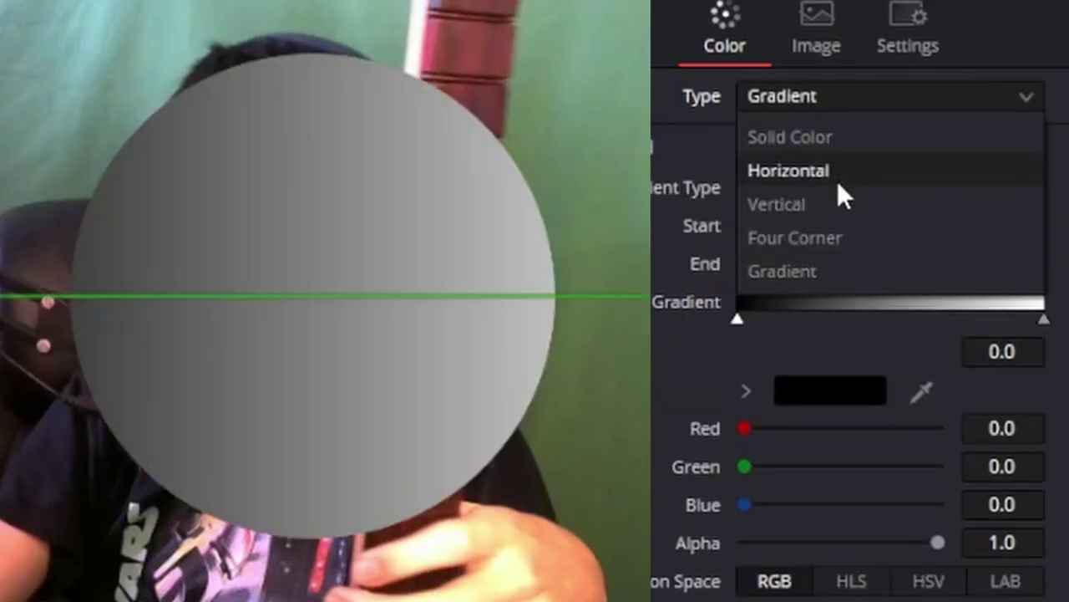
left_click(831, 204)
left_click(827, 97)
left_click(809, 171)
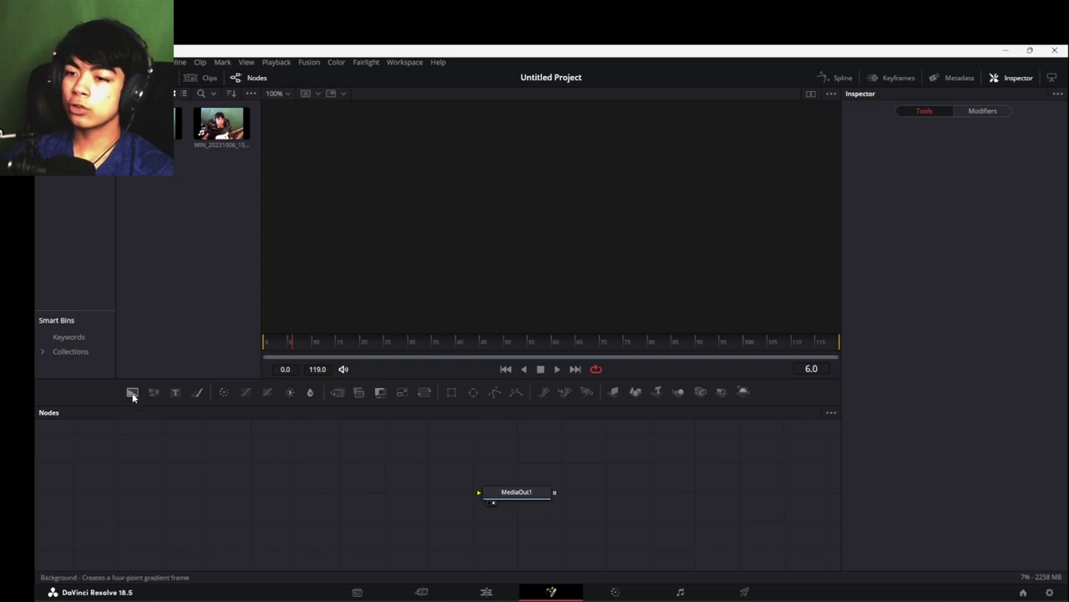
Add a Background node to the empty composition for the MediaOut1 node.
left_click_drag(132, 416, 510, 504)
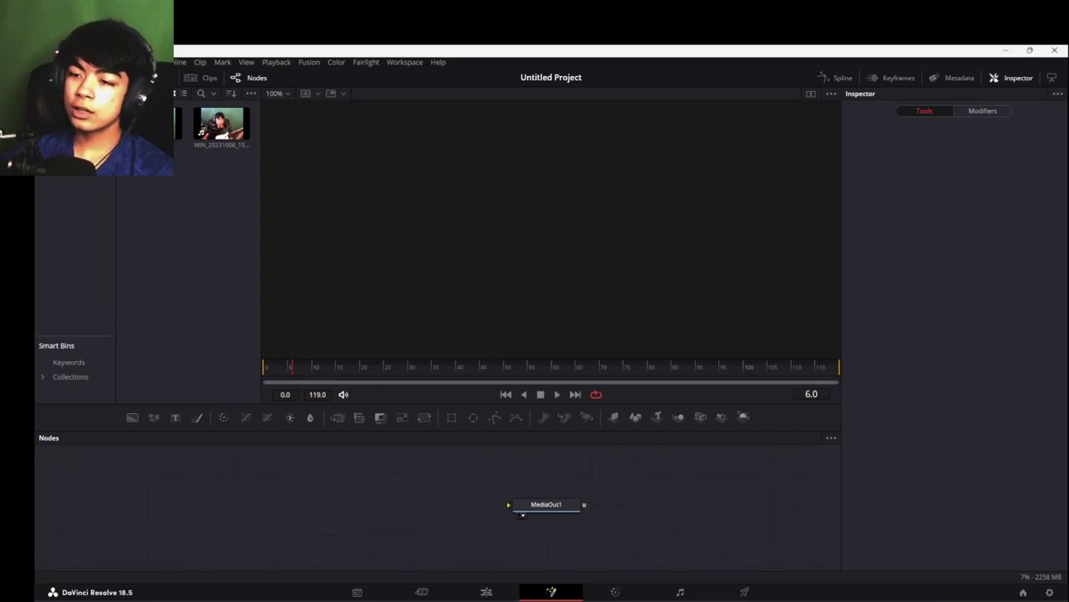
left_click_drag(289, 447, 156, 431)
left_click(319, 376)
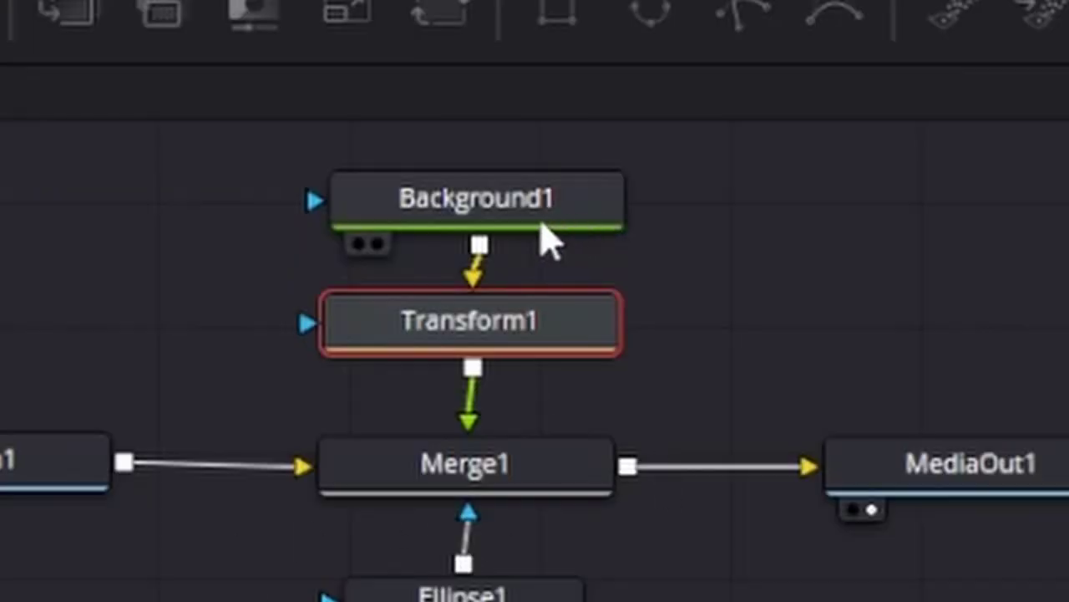
Try shifting Transform1 horizontally to a Center X of 0.161, and reset the value to 0.5.
left_click_drag(797, 402, 777, 394)
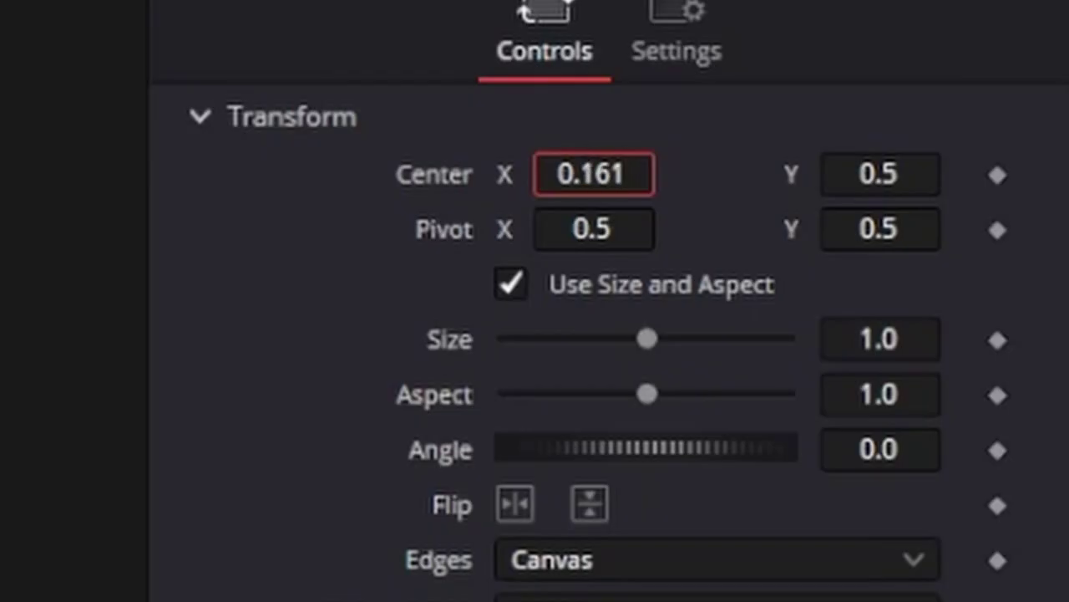
key("BackSpace")
key("Return")
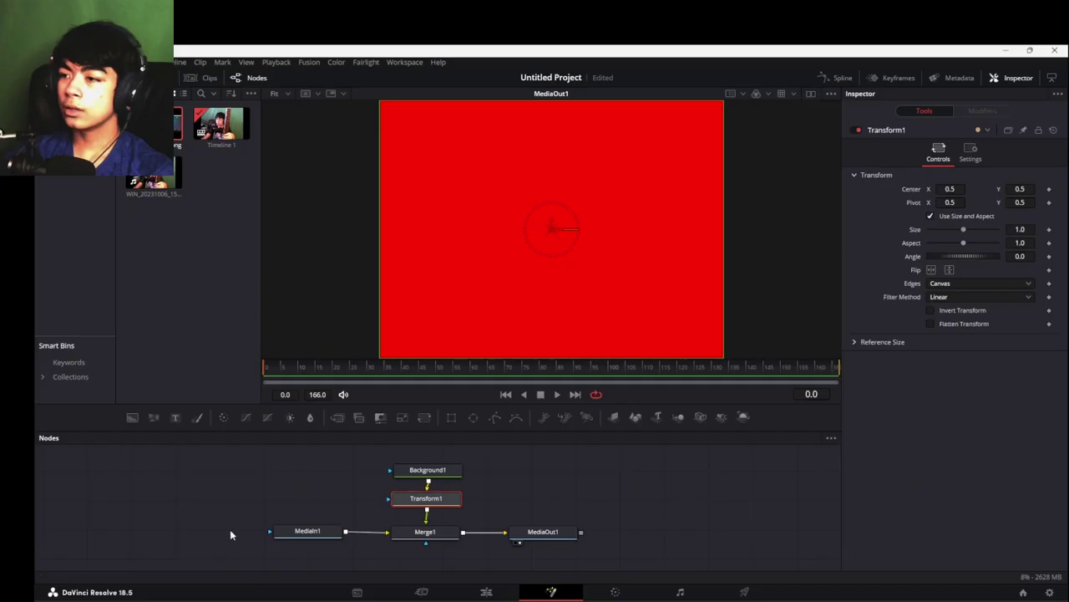
Examine the Background1 and Transform1 nodes placed ahead of Merge1.
left_click(431, 472)
left_click(426, 498)
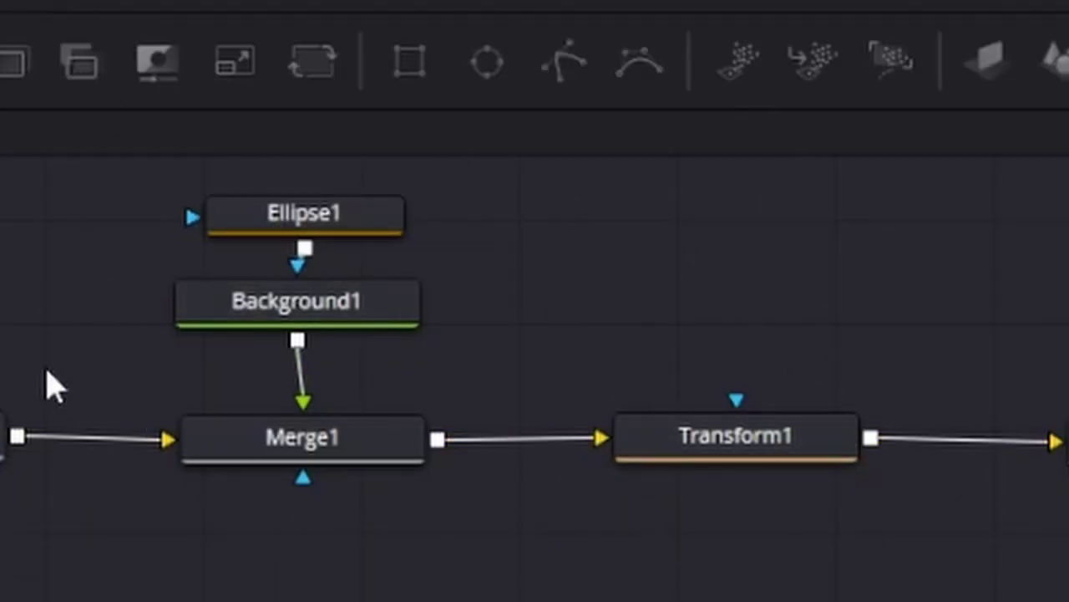
Merge a Text node over Transform1's output, with Text1 placed above Merge2.
left_click(736, 435)
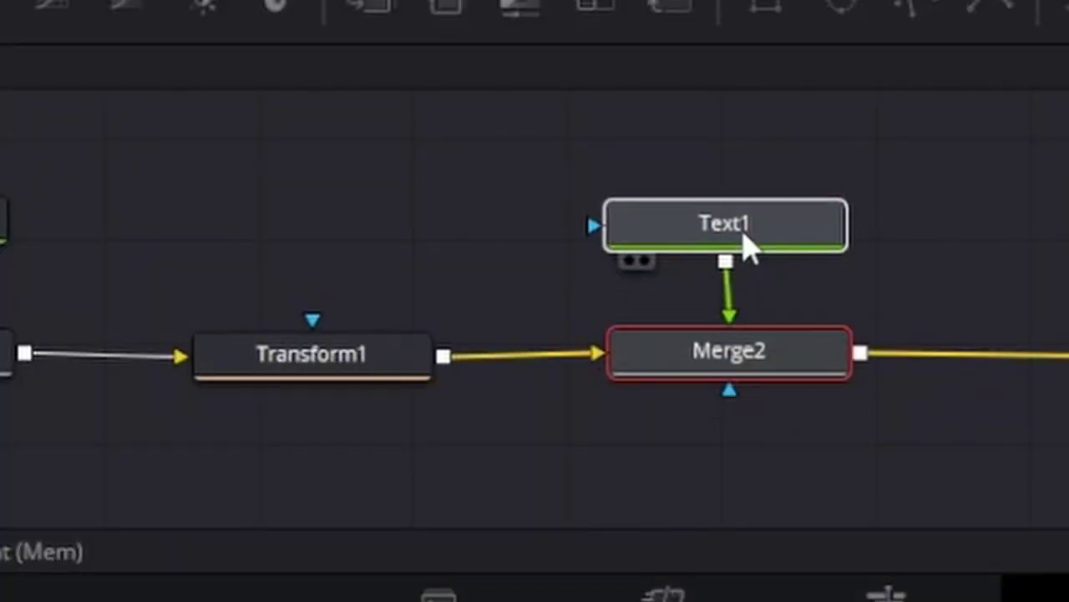
left_click(744, 245)
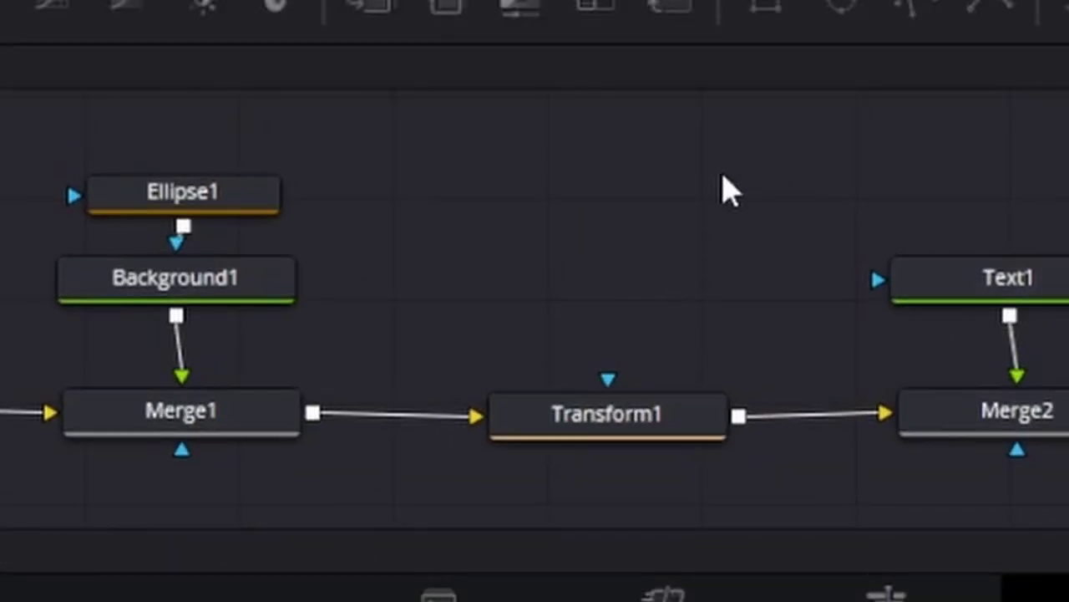
left_click(609, 414)
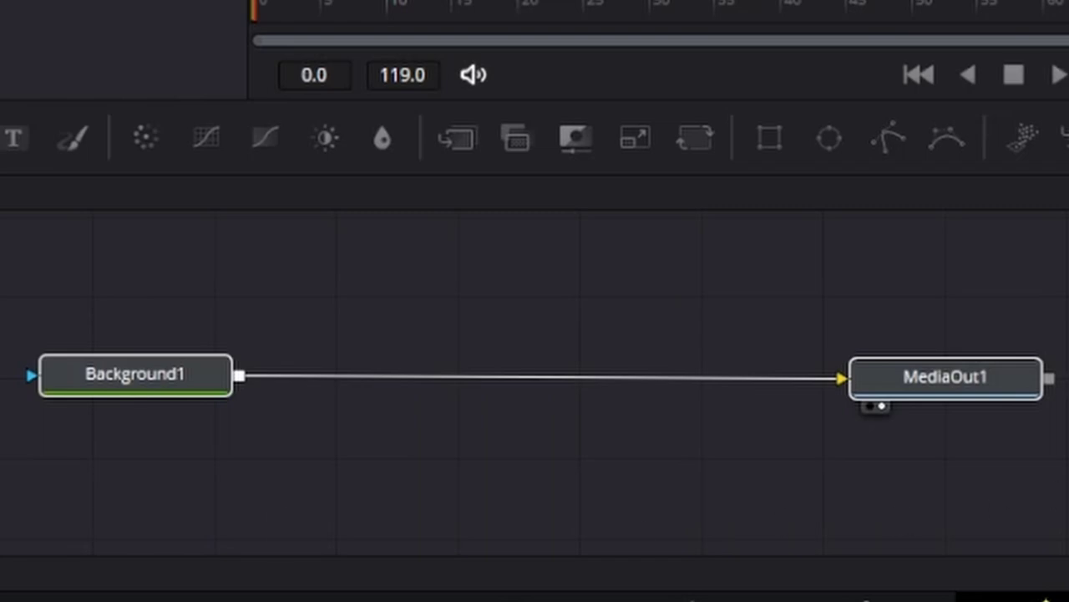
Merge a second Background node over Background1 and place Background2 directly below Merge1.
scroll(367, 547, "left", 3)
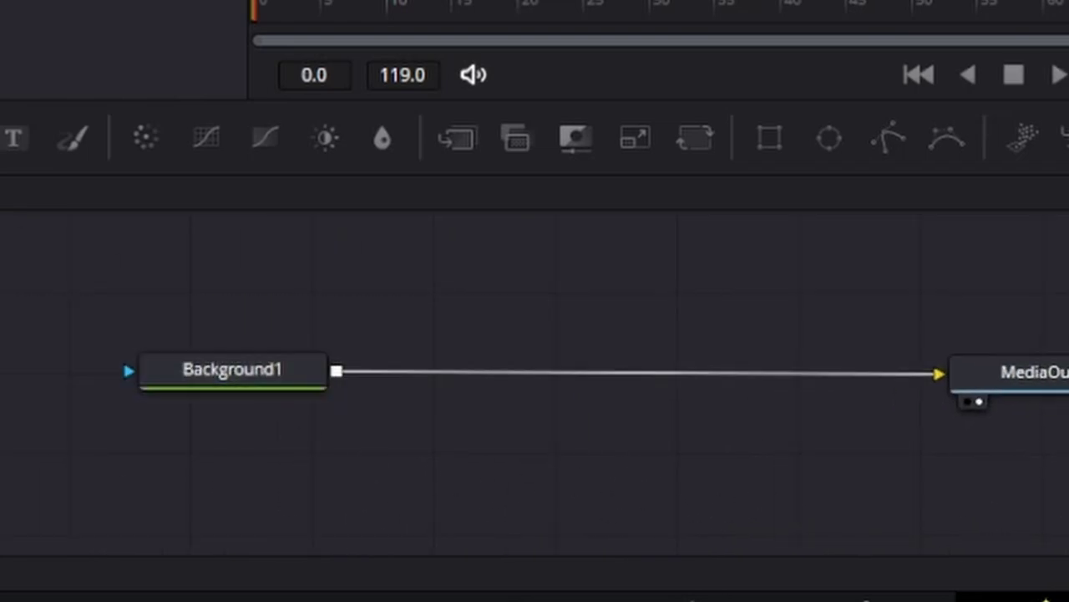
left_click_drag(8, 138, 535, 372)
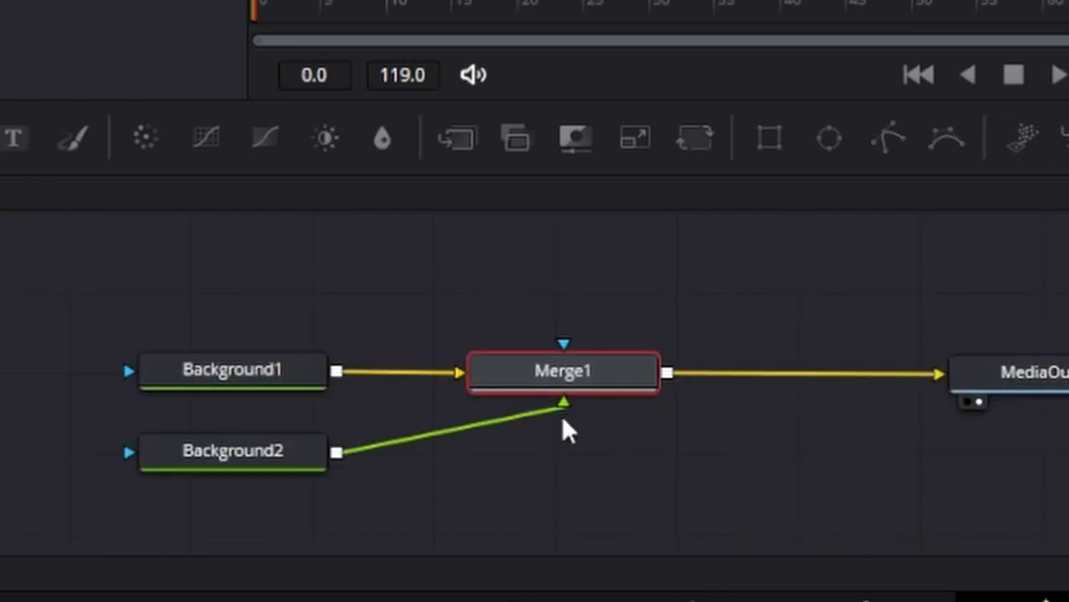
left_click_drag(215, 465, 480, 510)
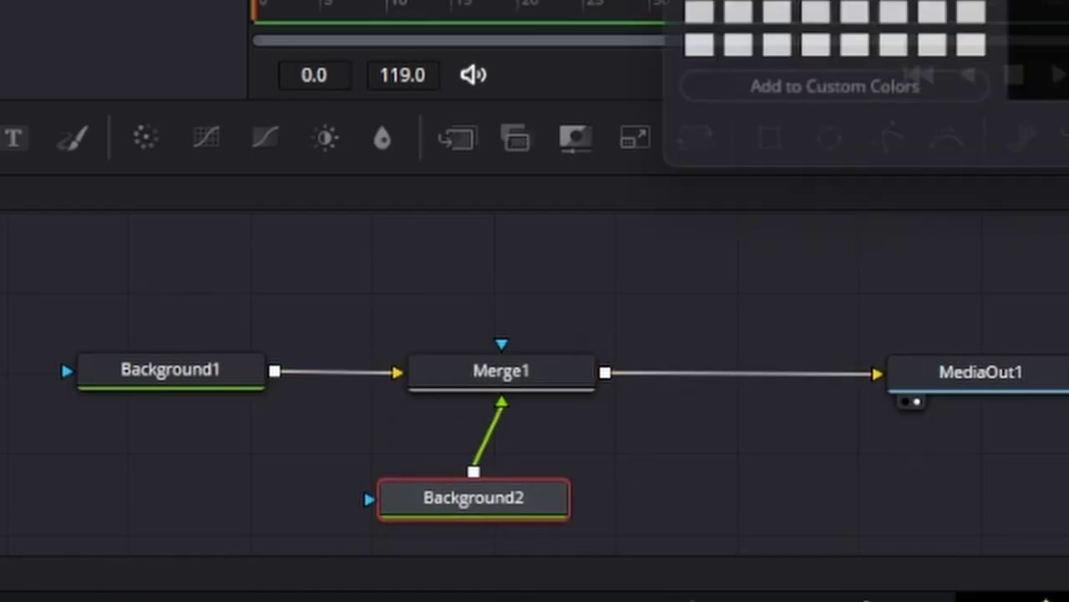
left_click_drag(501, 501, 539, 447)
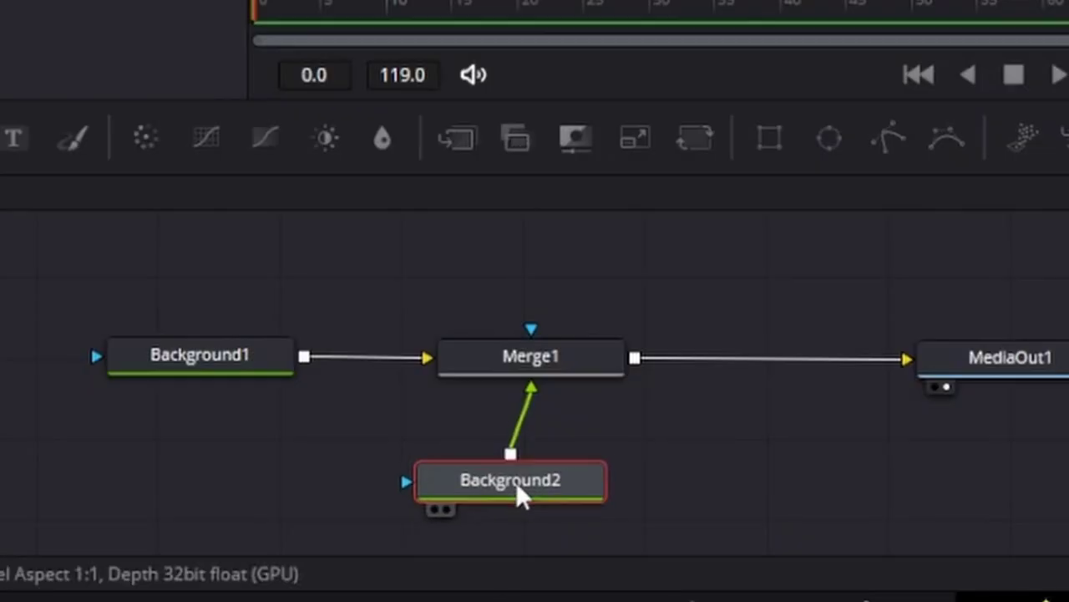
left_click_drag(43, 327, 538, 510)
left_click(532, 493)
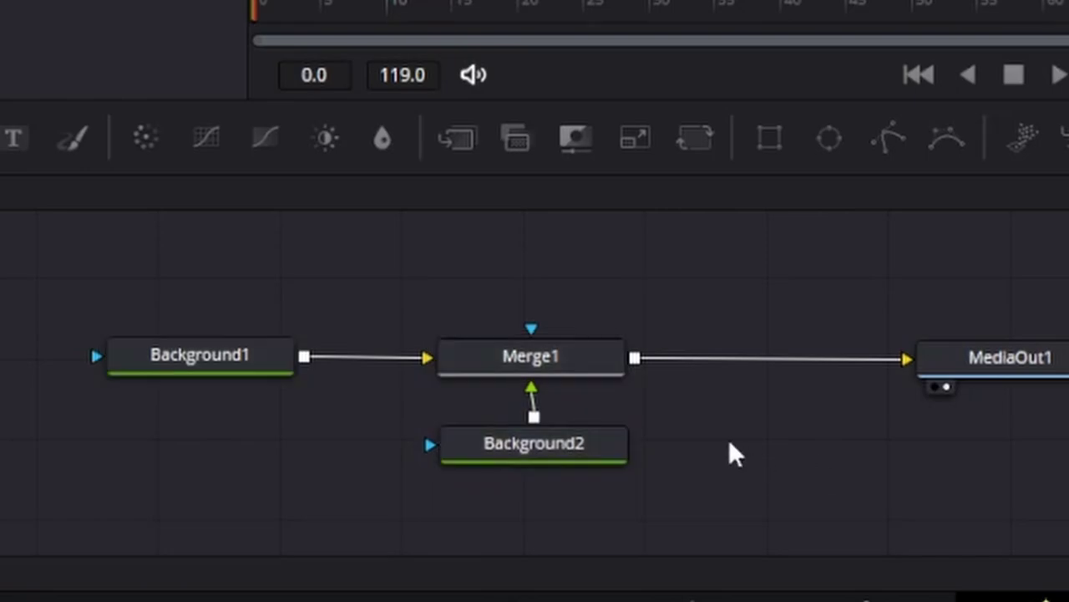
Mask Background2 with a Rectangle node placed beneath it, and line up Background2 under Merge1.
left_click_drag(728, 449, 675, 337)
left_click(514, 380)
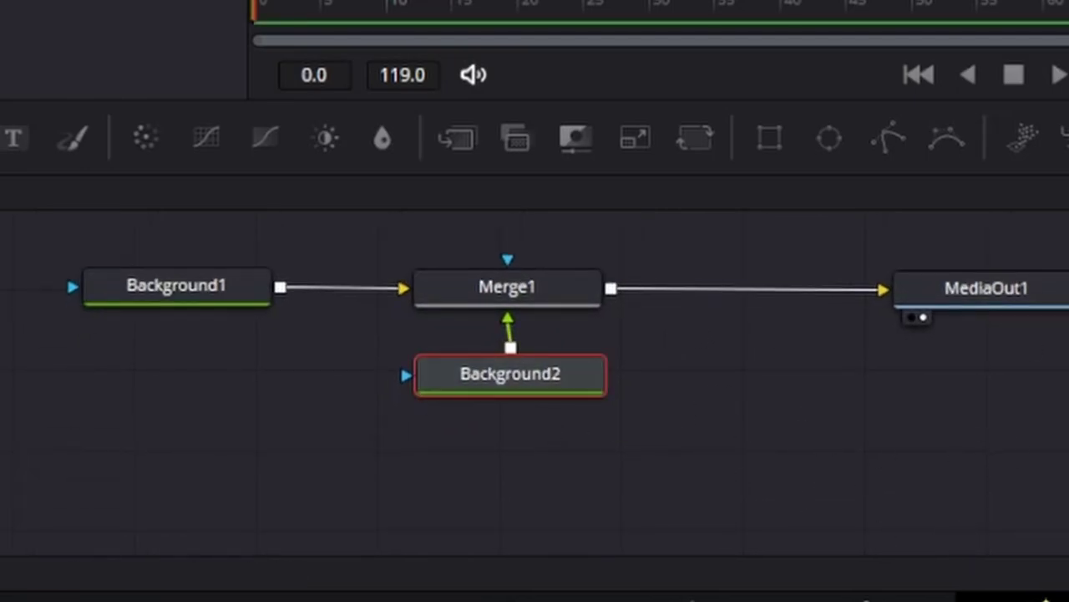
left_click(794, 351)
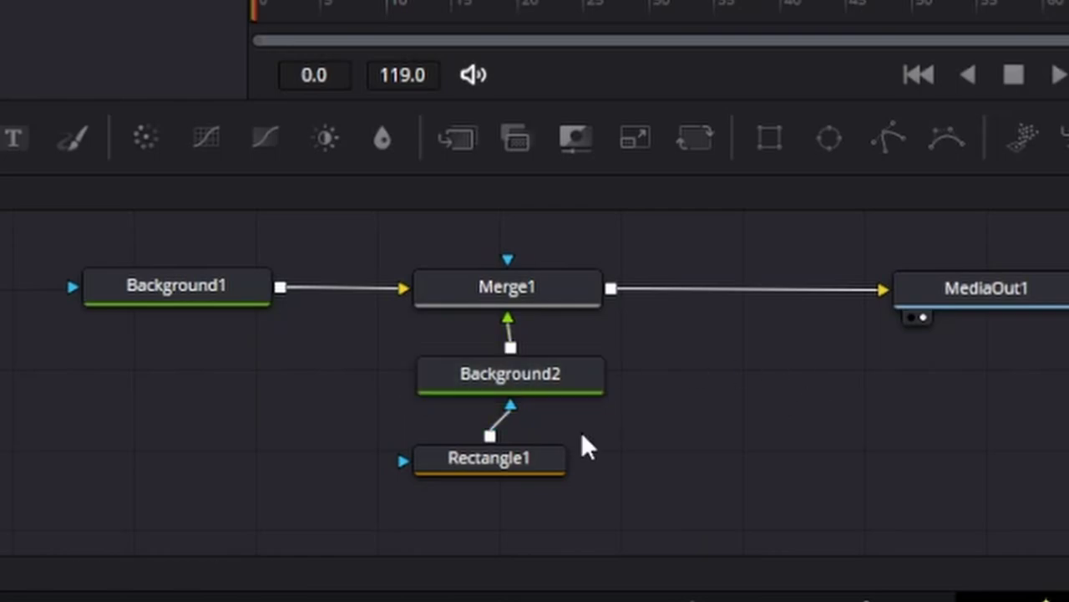
left_click_drag(536, 378, 540, 379)
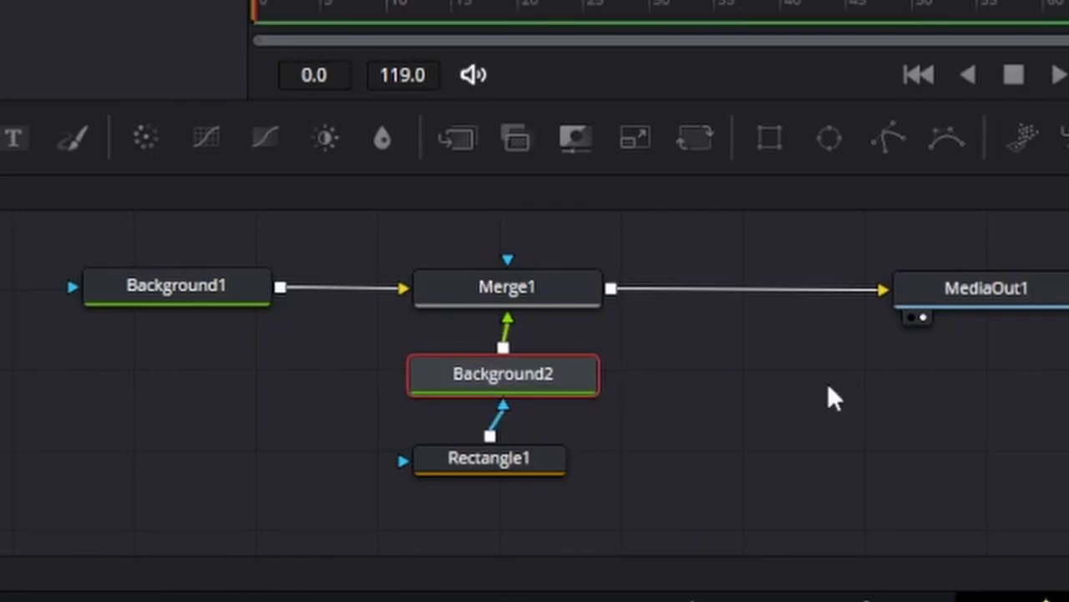
left_click(740, 420)
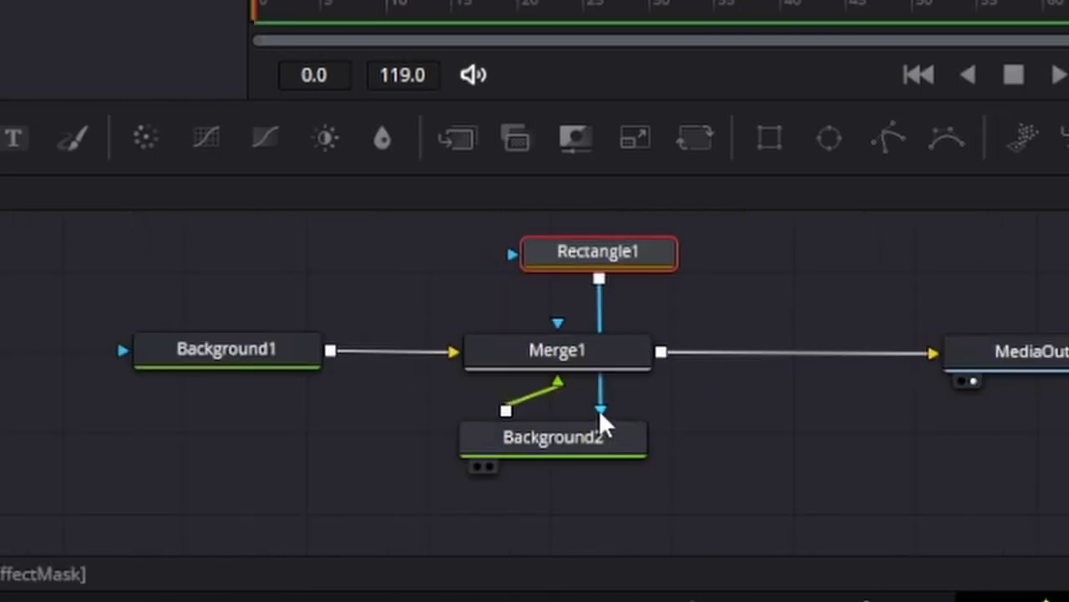
Disconnect Rectangle1 from Background2 and connect it to the mask input of Merge1.
left_click_drag(600, 411, 694, 316)
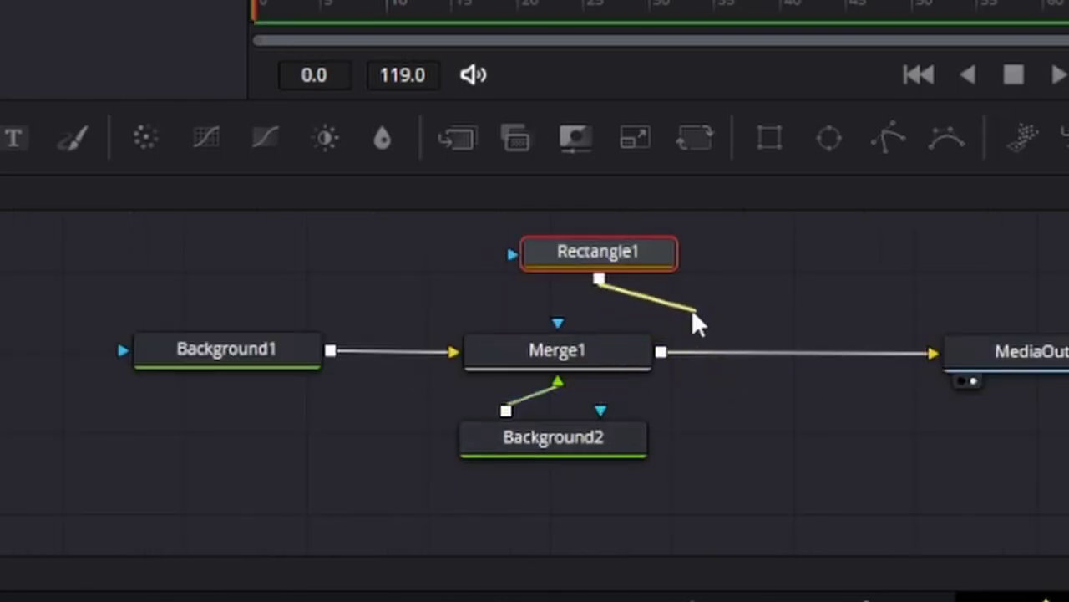
left_click_drag(565, 326, 558, 324)
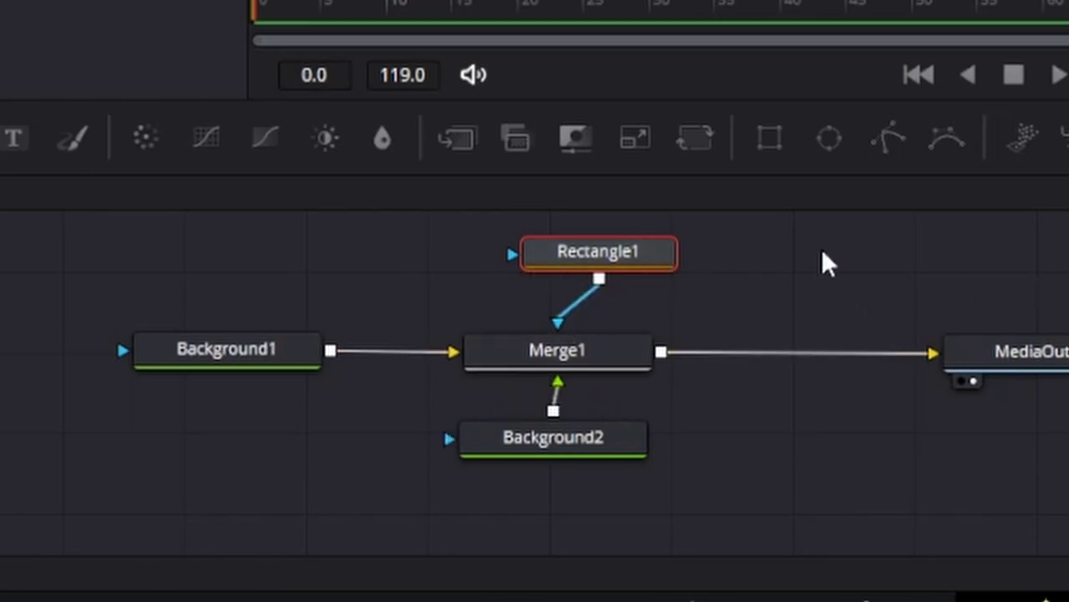
left_click_drag(665, 265, 606, 276)
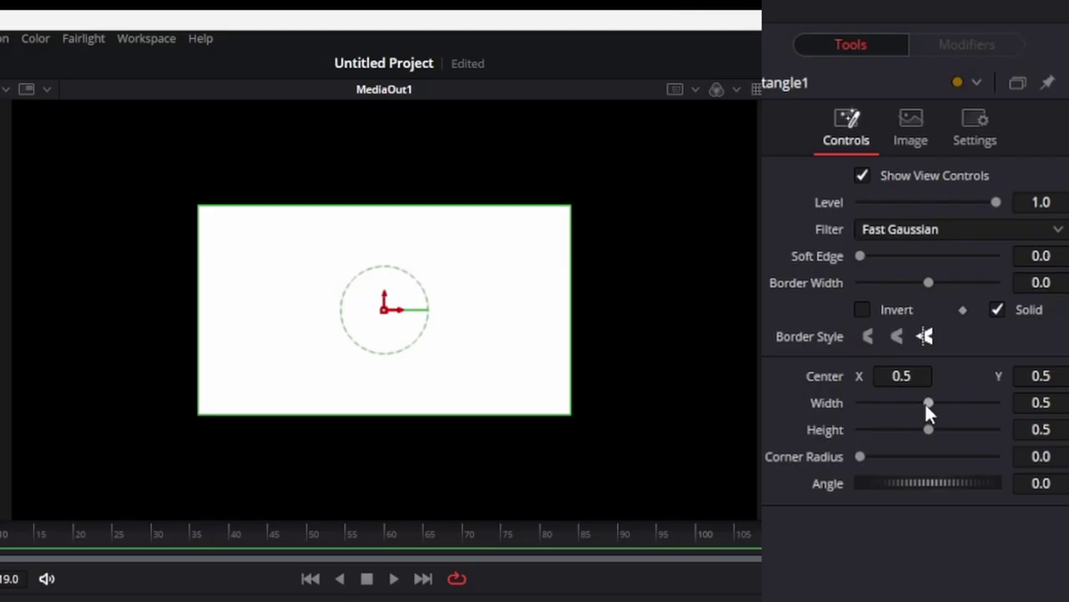
Set Rectangle1's Width to 0.669 and Height to 0.583, and toggle Invert on and off.
mouse_move(928, 409)
left_mouse_down()
mouse_move(922, 420)
mouse_move(926, 403)
left_mouse_up()
left_click_drag(928, 429, 947, 437)
left_click_drag(926, 403, 951, 402)
left_click_drag(945, 430, 940, 430)
left_click(863, 311)
left_click(863, 311)
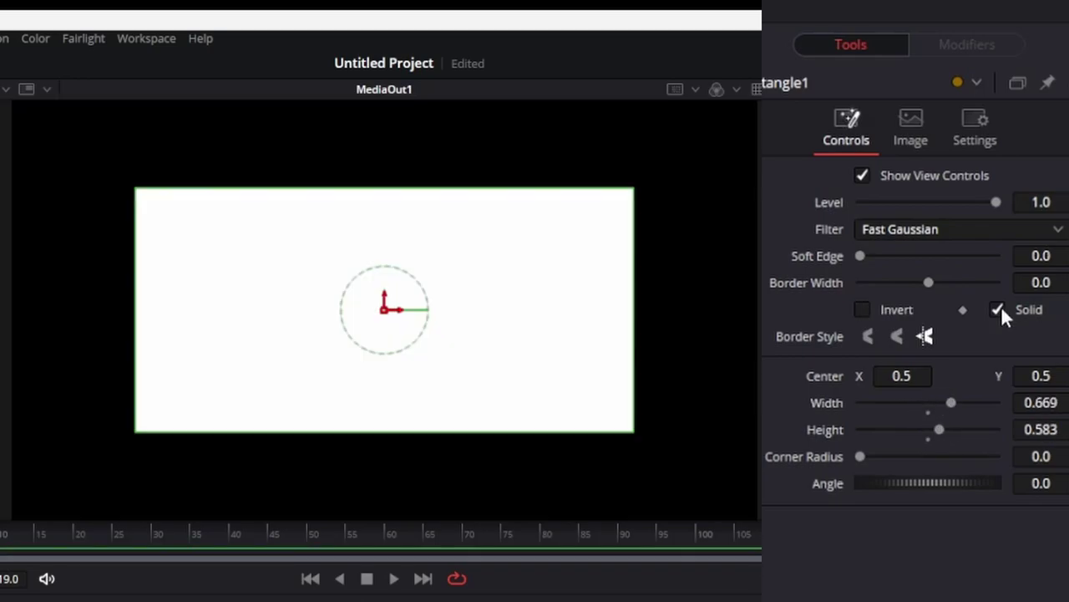
Turn Rectangle1 into an unfilled frame with a Border Width of 0.06, and try beveled and sharp border corner styles.
left_click(998, 310)
left_click_drag(929, 283, 949, 283)
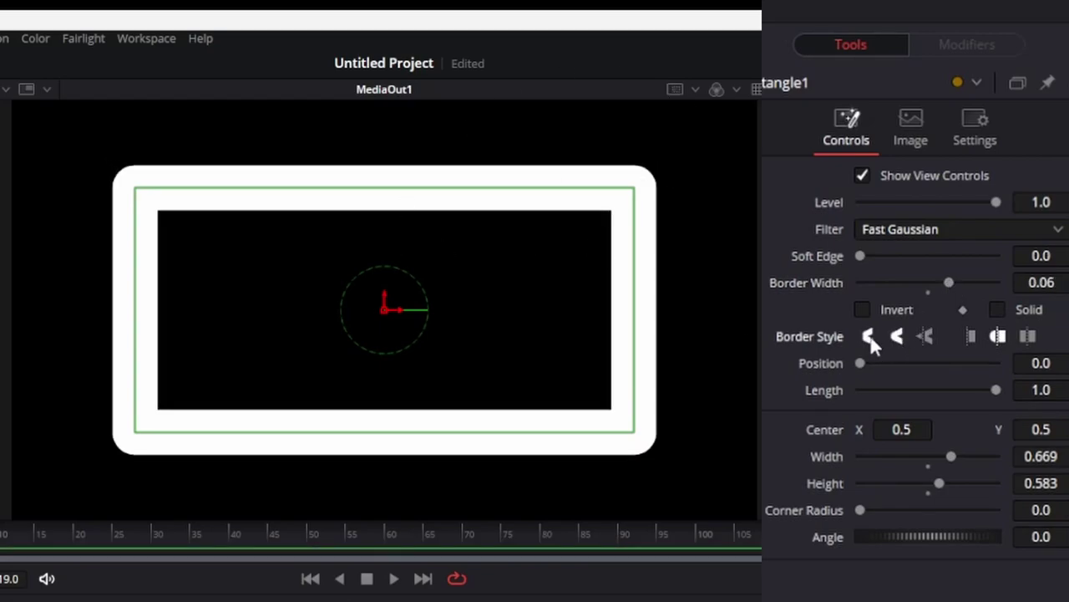
left_click(869, 336)
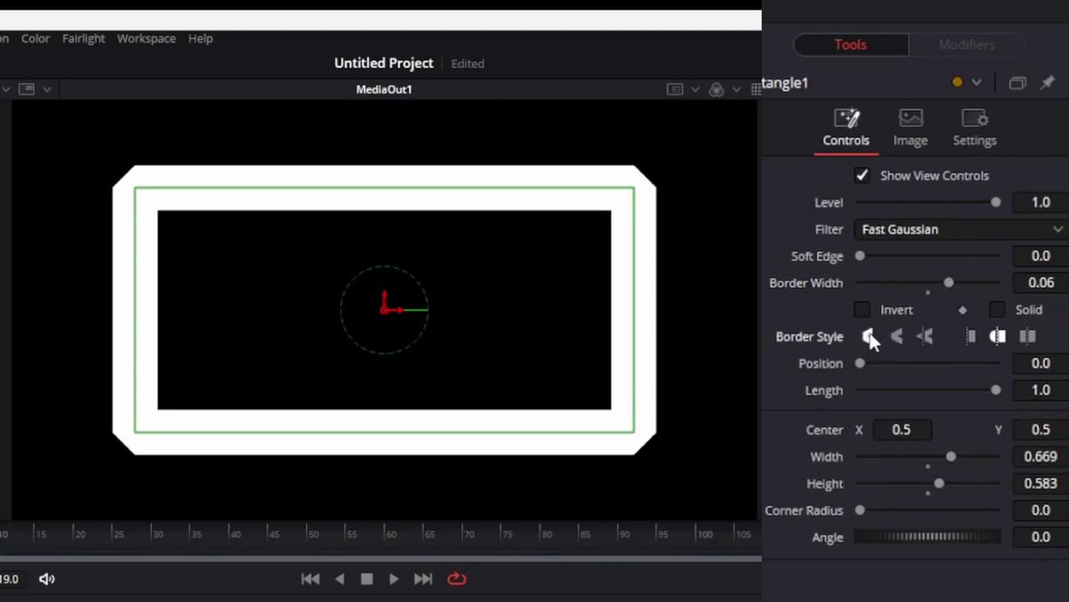
left_click(924, 336)
Try adjusting Rectangle1's Soft Edge, Corner Radius and Angle.
mouse_move(860, 256)
left_mouse_down()
mouse_move(901, 265)
mouse_move(877, 277)
mouse_move(860, 266)
left_mouse_up()
mouse_move(860, 511)
left_mouse_down()
mouse_move(933, 542)
mouse_move(996, 534)
mouse_move(878, 585)
mouse_move(996, 535)
mouse_move(860, 512)
left_mouse_up()
left_click_drag(923, 536, 895, 564)
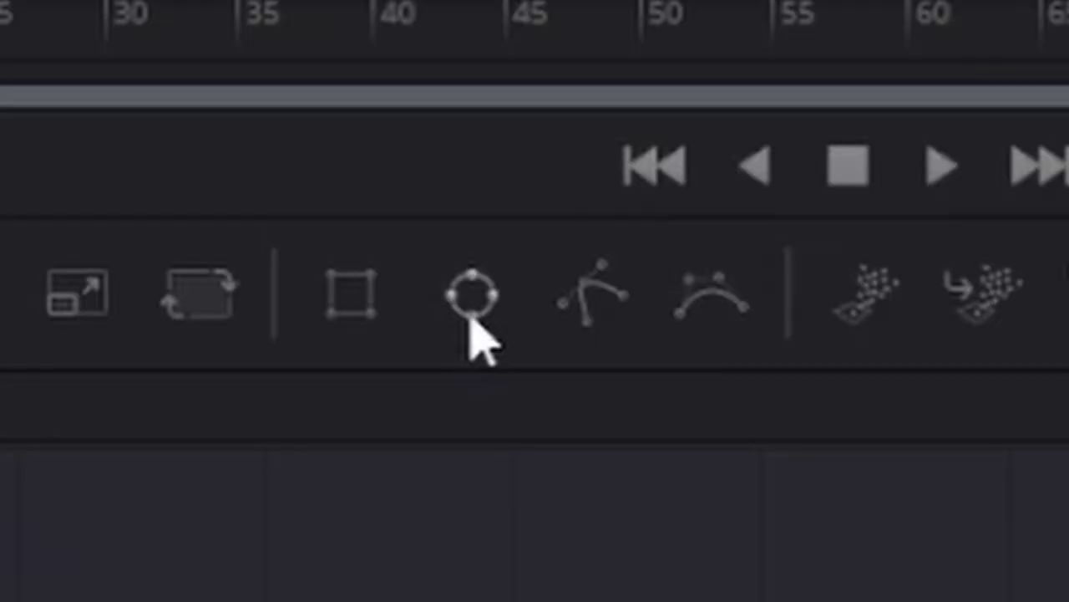
Add an Ellipse mask node and try adjusting its Width, Border Width and Soft Edge.
left_click_drag(473, 339, 0, 601)
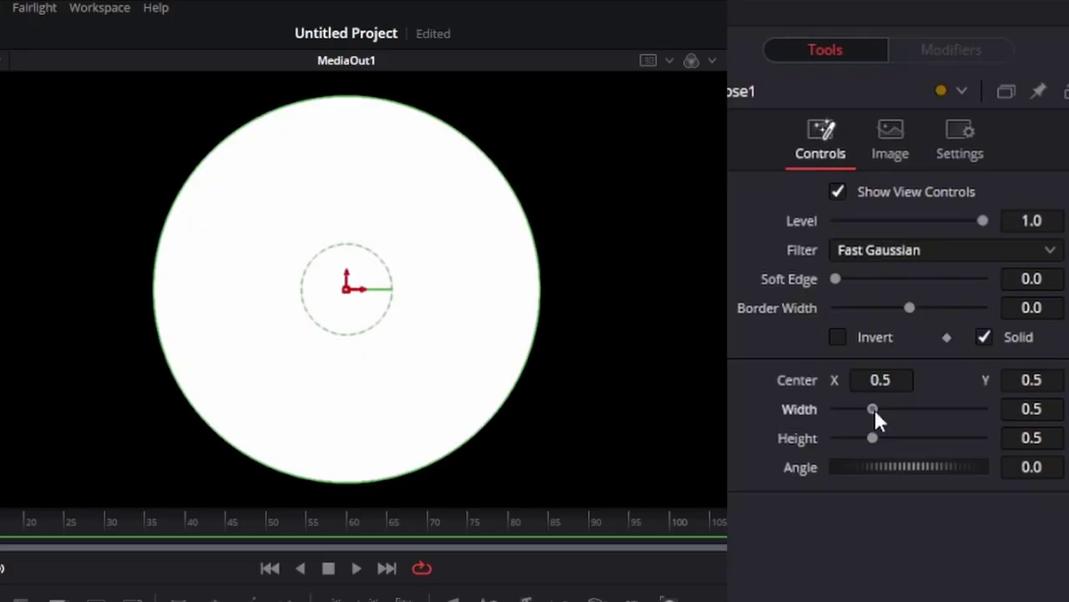
left_click_drag(875, 409, 892, 424)
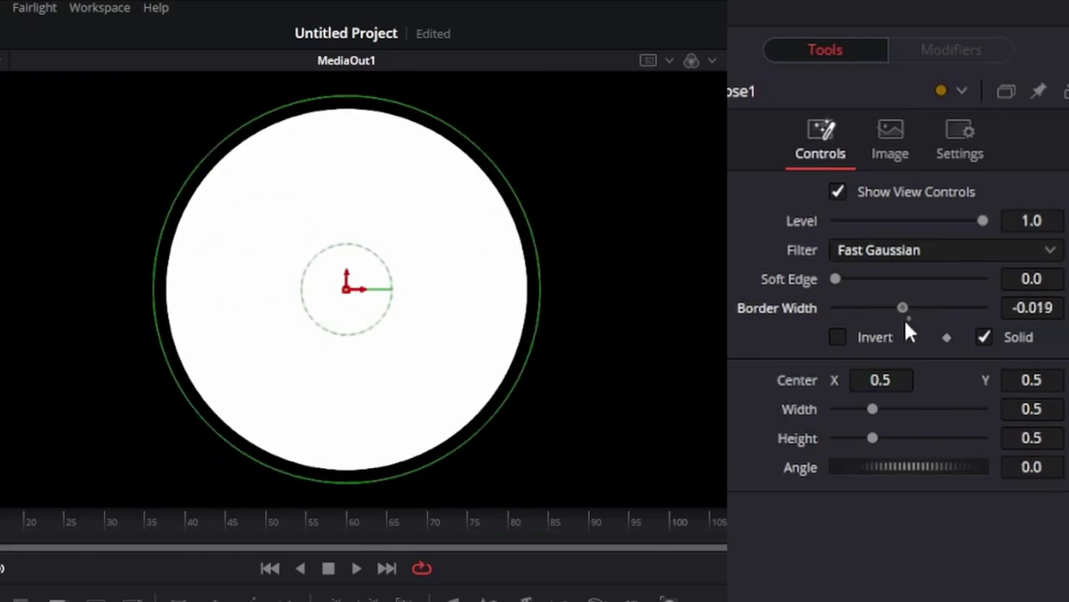
left_click_drag(904, 318, 929, 331)
mouse_move(835, 279)
left_mouse_down()
mouse_move(864, 289)
mouse_move(835, 279)
left_mouse_up()
Turn the ellipse into an unfilled ring with a Border Width of 0.029, and try lowering Level to 0.0.
left_click(985, 337)
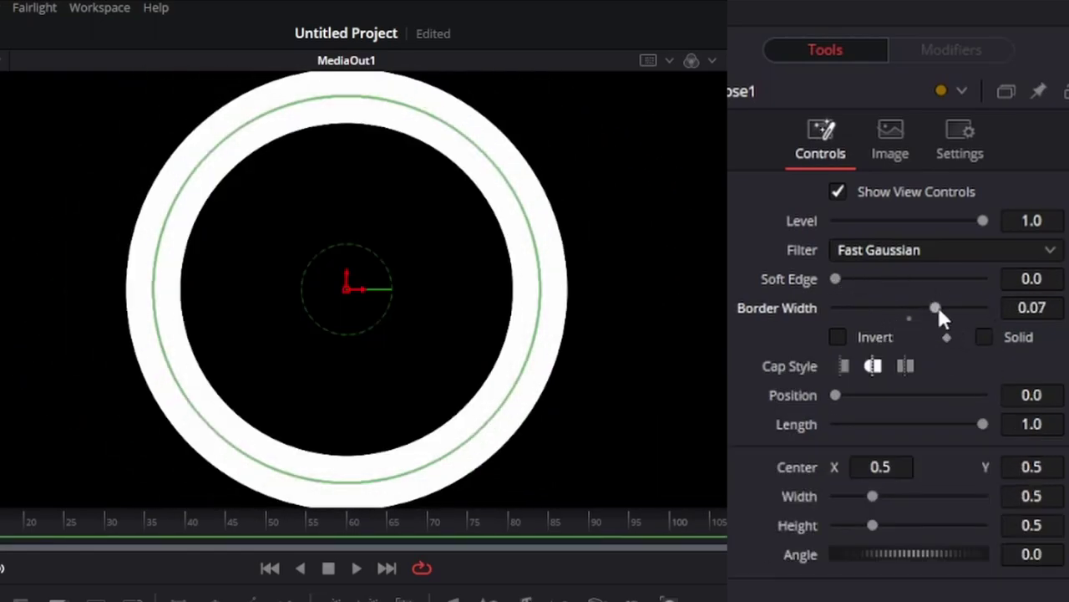
left_click_drag(936, 307, 924, 308)
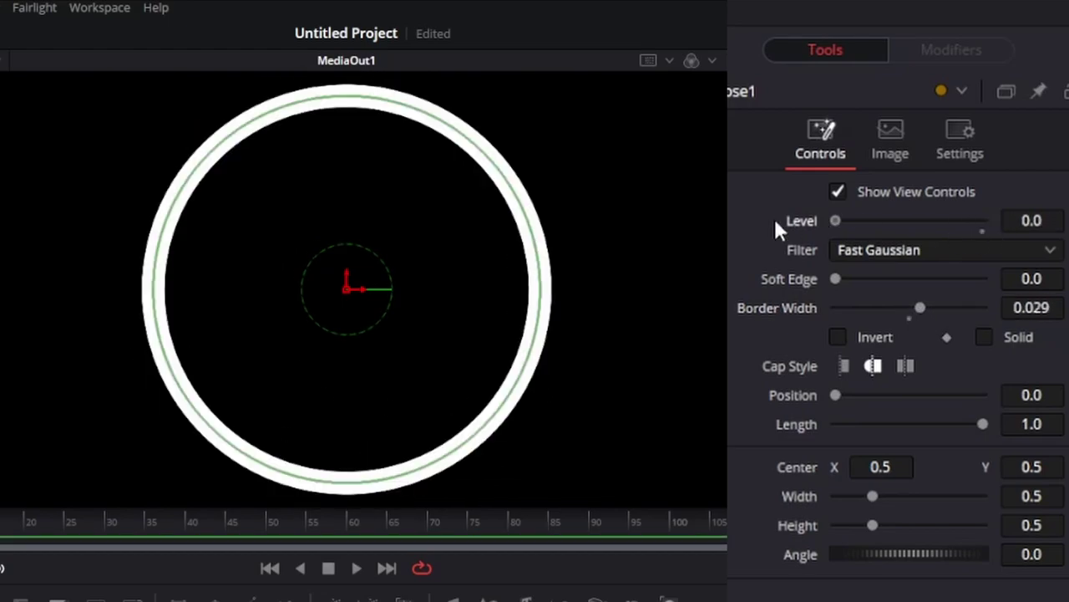
left_click_drag(835, 220, 1002, 226)
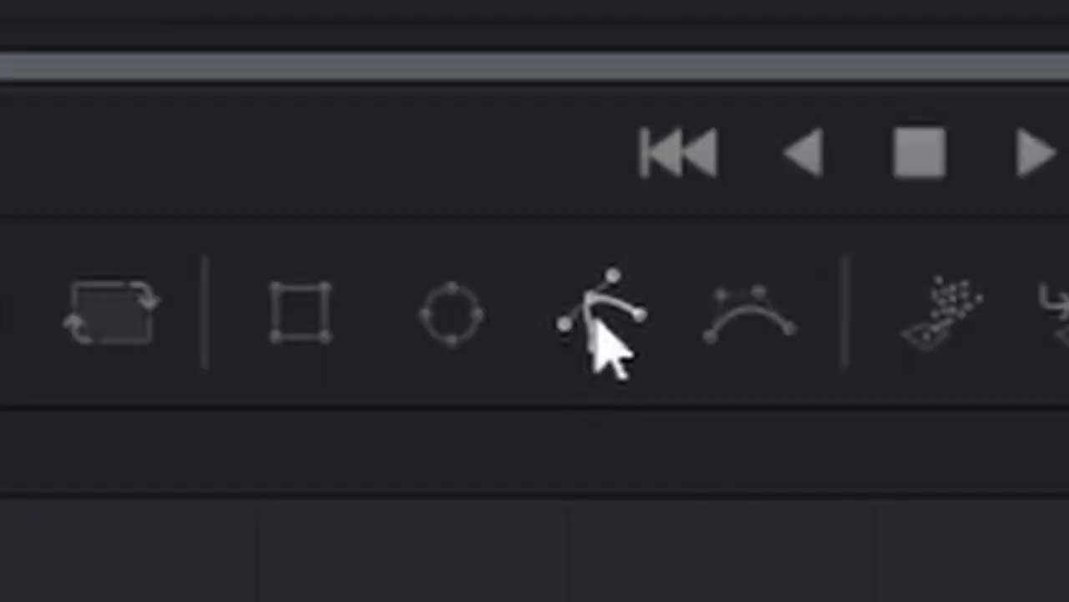
Add a Polygon mask node and draw a closed five-pointed star across the middle of the frame.
left_click_drag(594, 326, 651, 554)
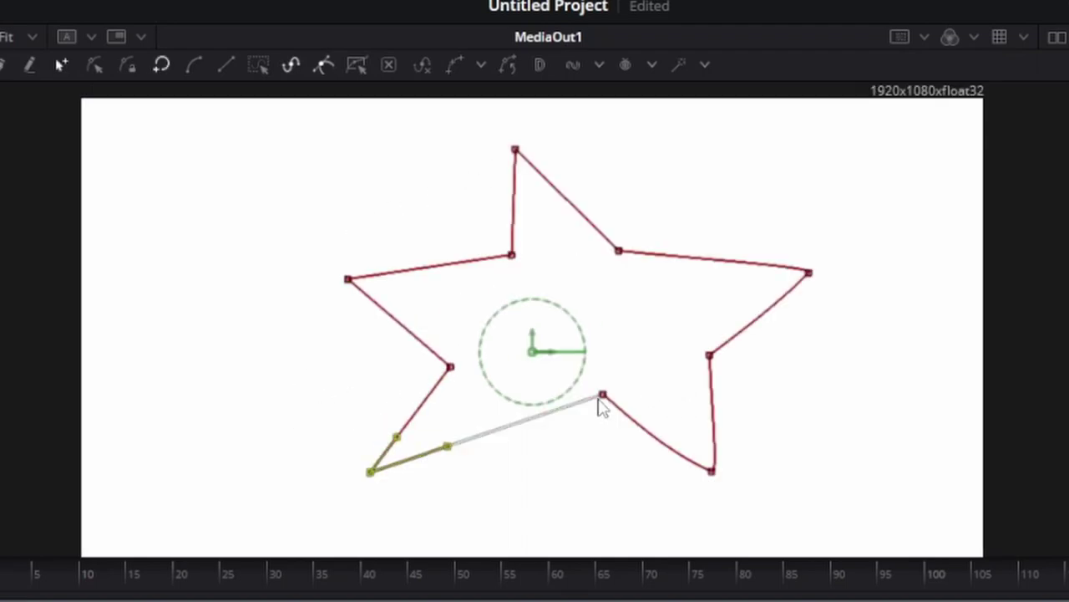
left_click_drag(603, 399, 570, 392)
left_click_drag(507, 243, 537, 370)
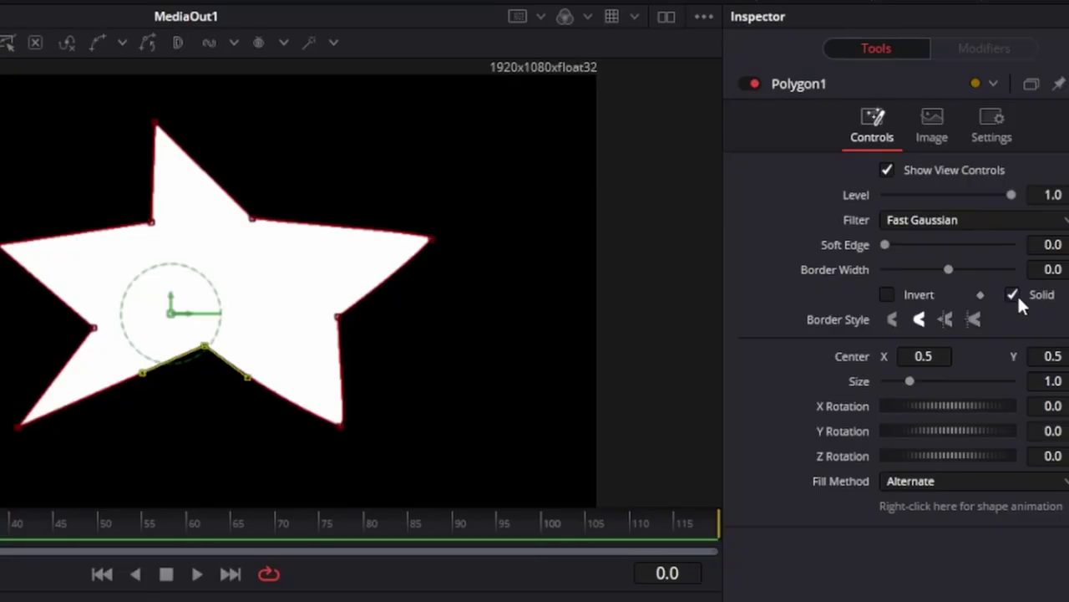
Try an unfilled outline with a border, a Z Rotation of 159.1 and the Invert option on the star polygon.
left_click(1015, 296)
left_click_drag(949, 269, 958, 269)
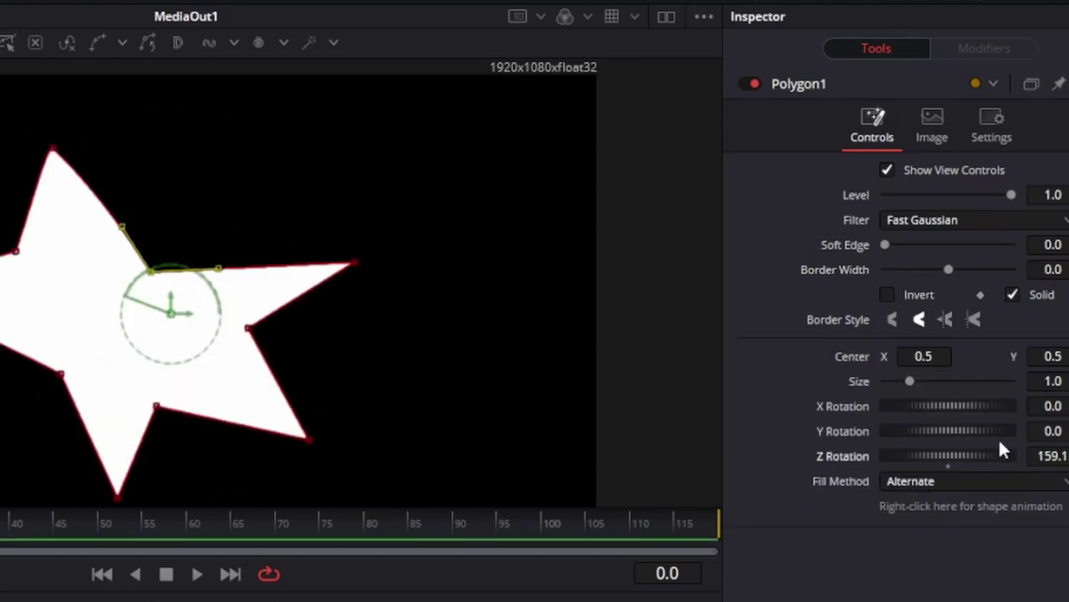
left_click_drag(997, 443, 953, 460)
key("ctrl+z")
left_click(888, 295)
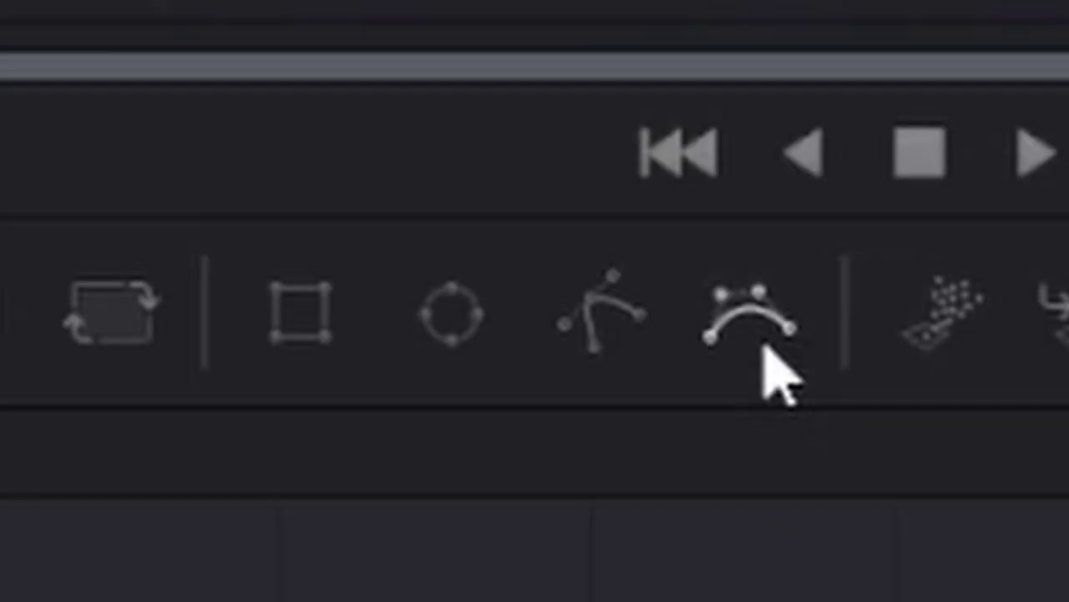
Add a B-Spline mask node and draw an open, looping smooth curve across the frame by placing its control points.
left_click_drag(724, 334, 654, 544)
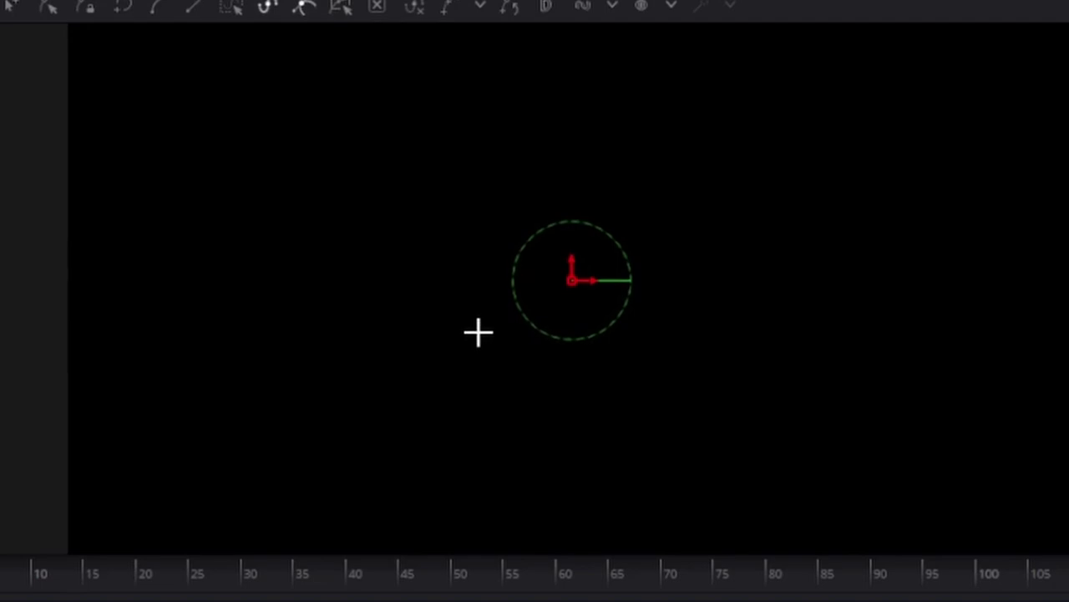
left_click(827, 218)
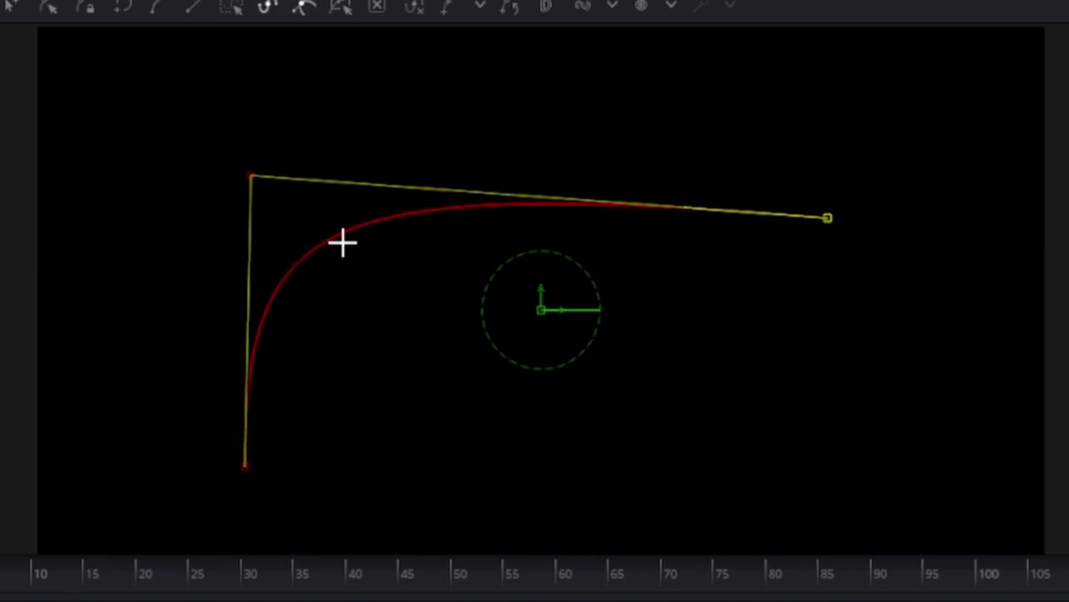
left_click(934, 419)
left_click(624, 502)
left_click(500, 399)
left_click(687, 351)
left_click(912, 198)
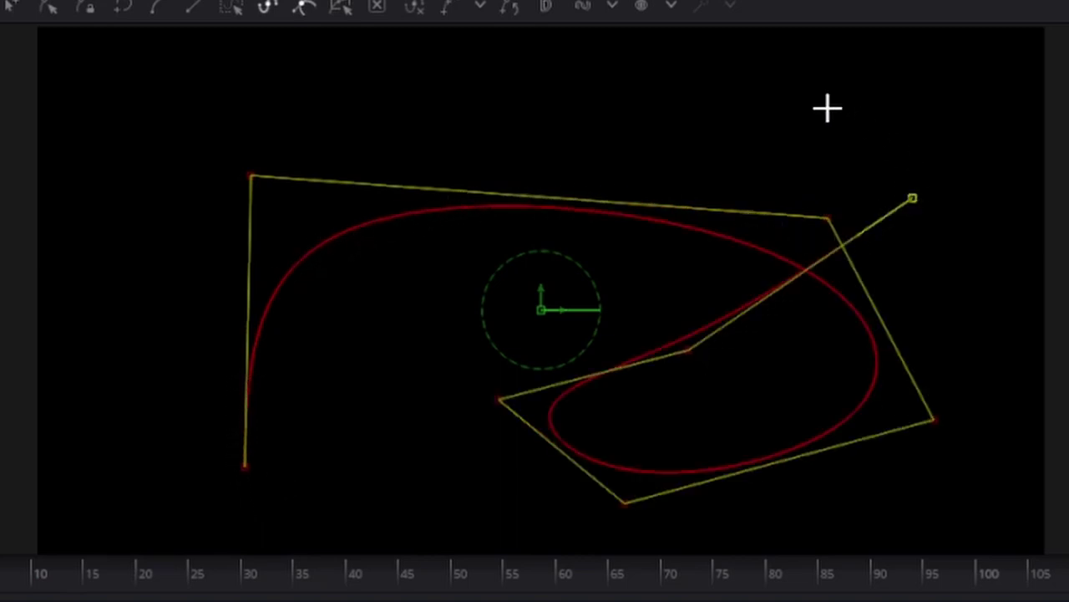
left_click(817, 102)
left_click(559, 97)
left_click(320, 121)
left_click(417, 322)
left_click(426, 504)
left_click(978, 287)
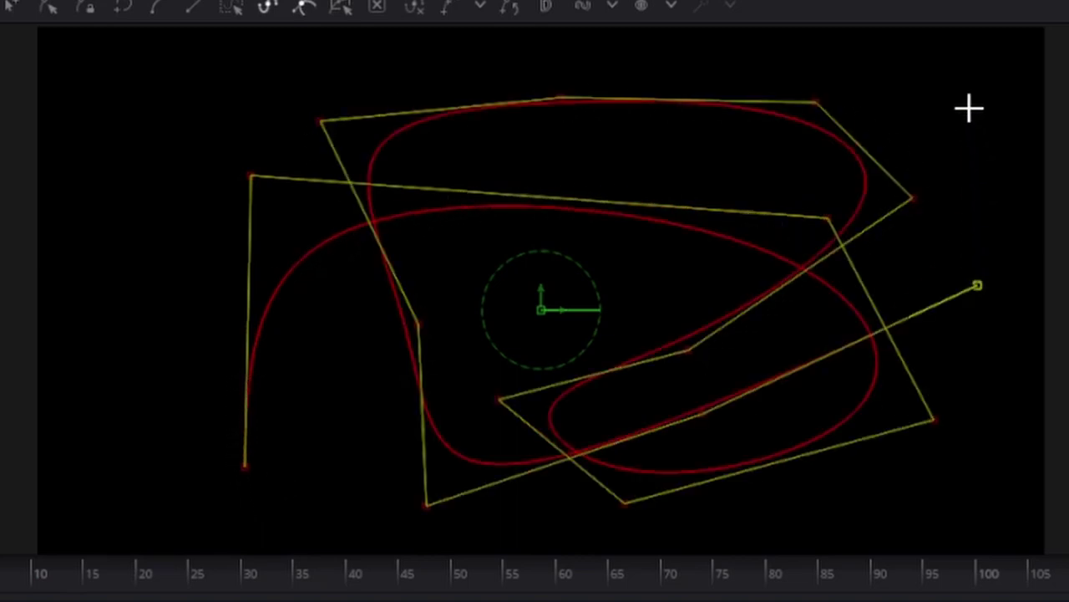
left_click(969, 108)
left_click(633, 176)
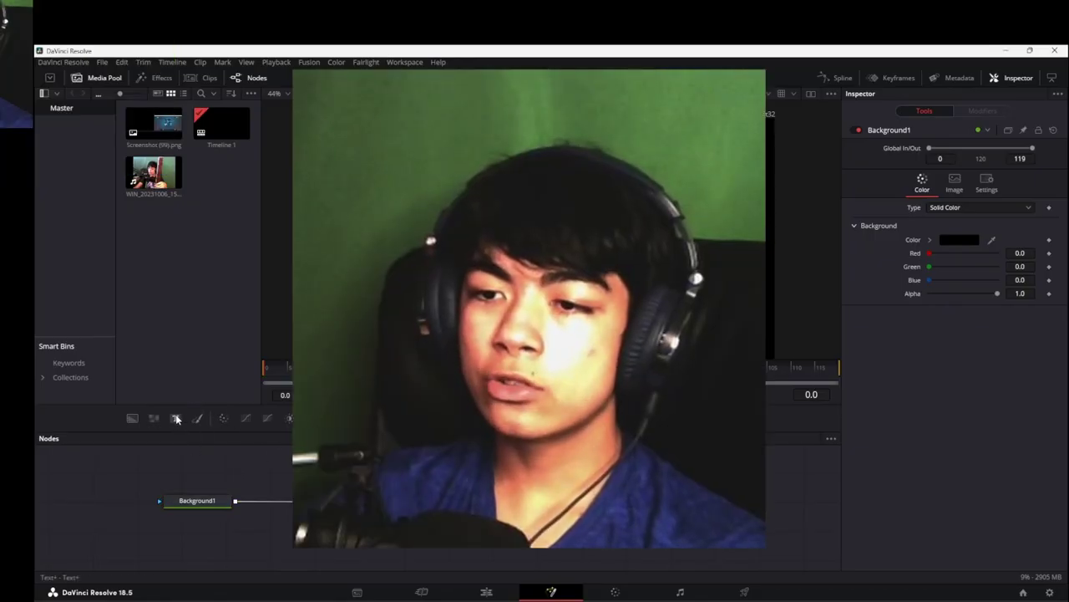
Merge a Text+ node over Background1, with Text1 feeding the foreground of Merge1.
left_click(176, 418)
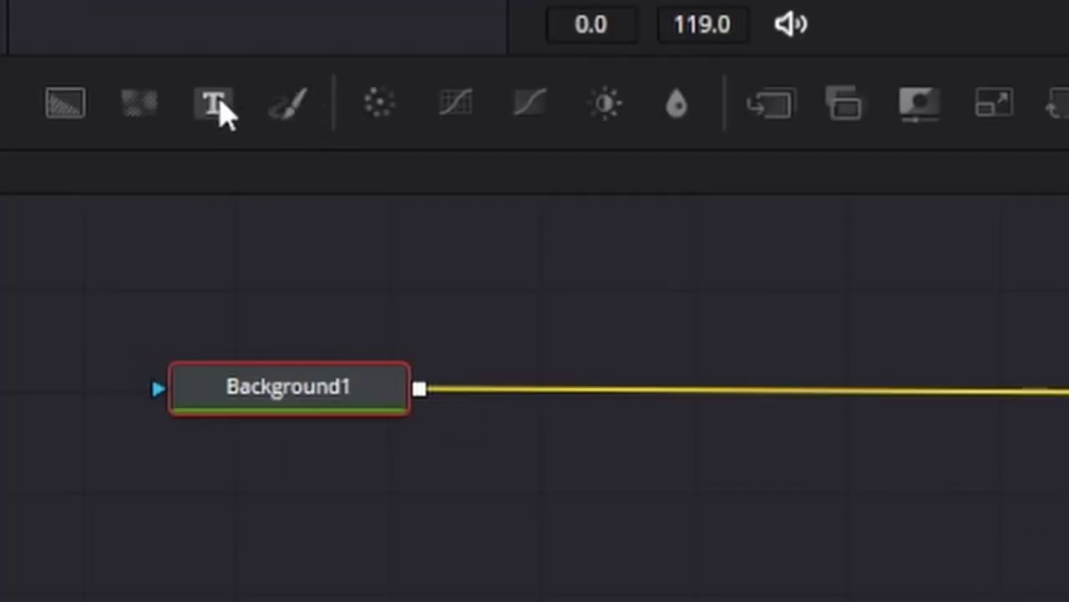
left_click_drag(224, 107, 635, 407)
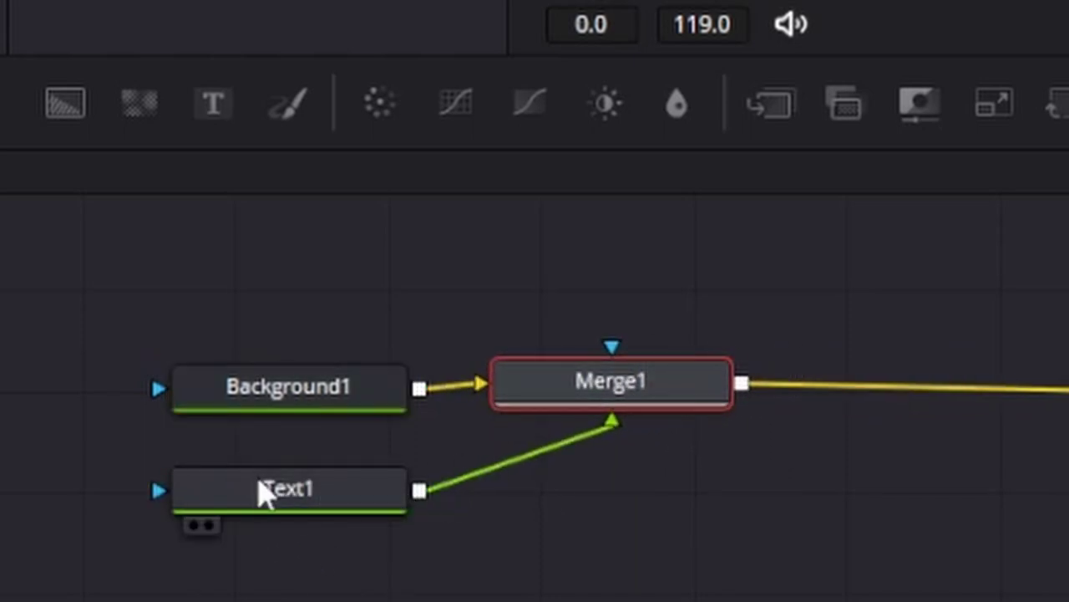
Move the Text1 node under Merge1 and enter "subscribe please" as its text.
left_click_drag(331, 509, 652, 512)
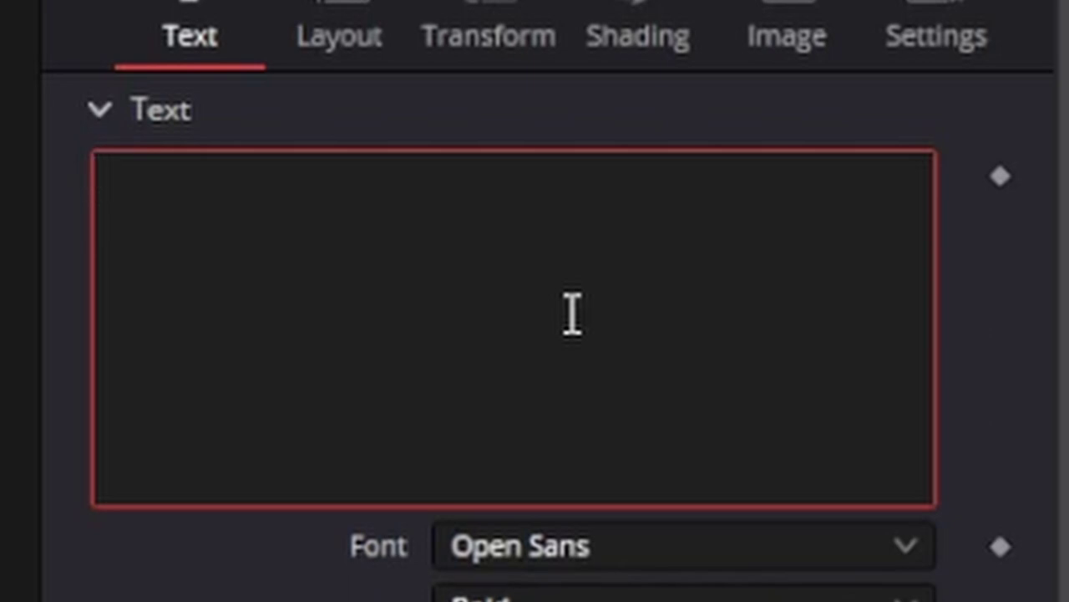
type("subscri")
type("be ple")
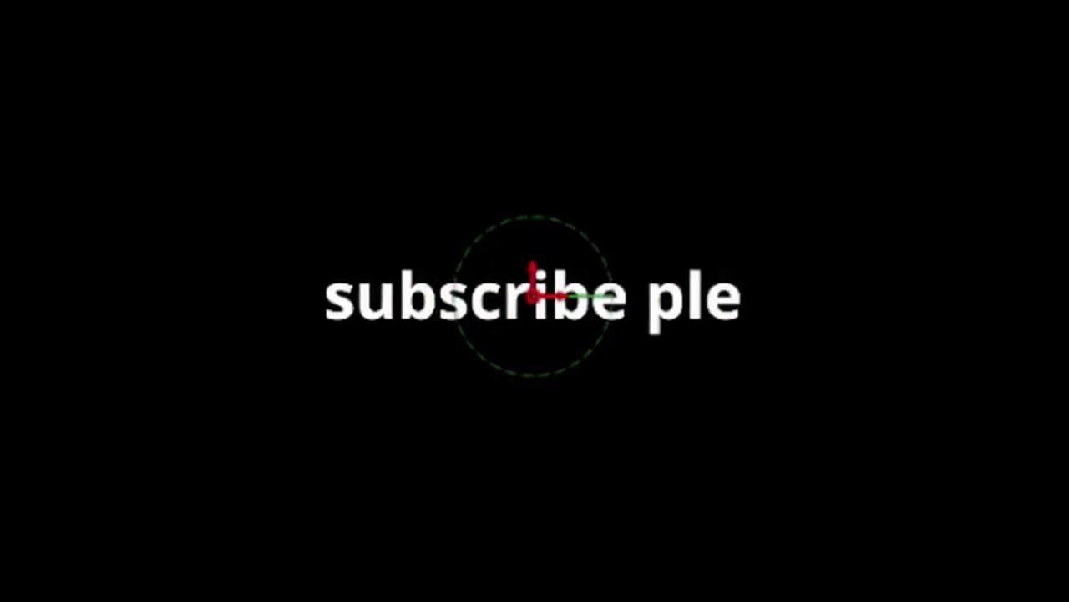
type("ase")
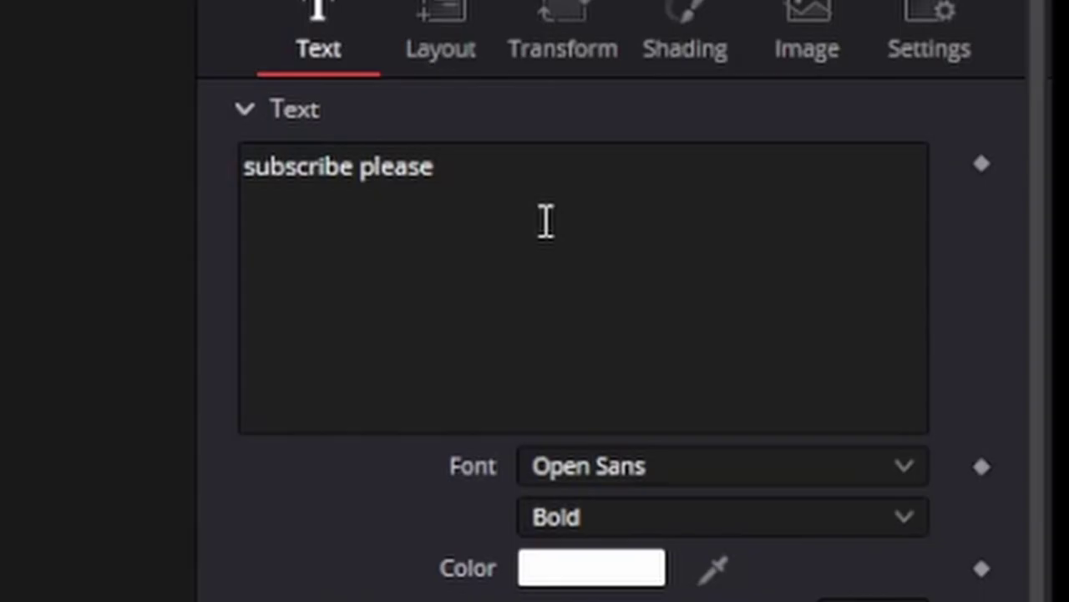
Set the text's font to November Regular, try out Tracking and Line Spacing, and add a second line reading "please".
left_click(570, 222)
key("ctrl+a")
left_click(326, 557)
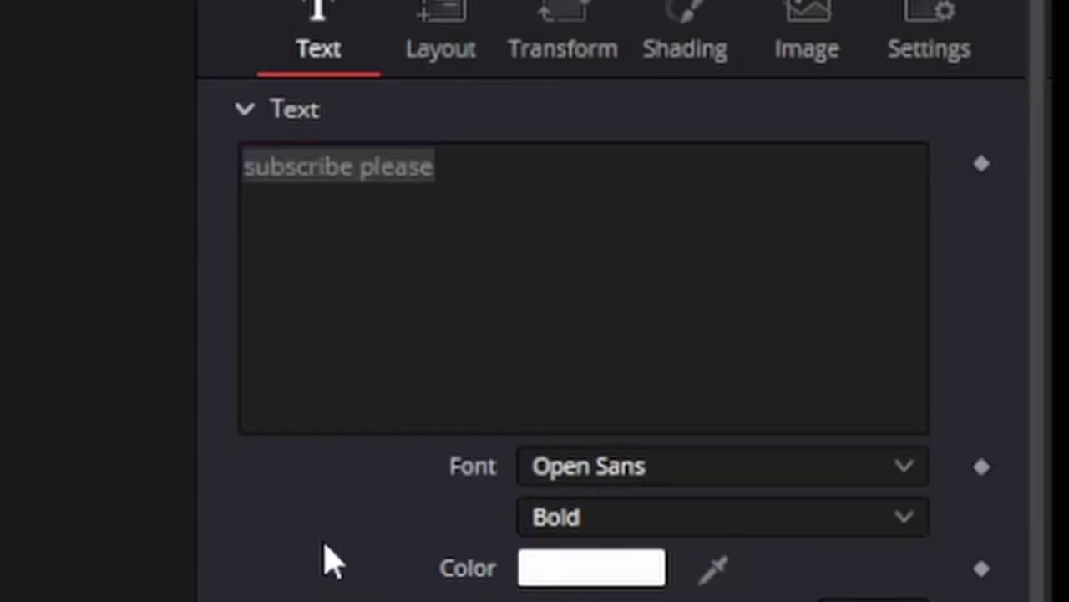
left_click(610, 45)
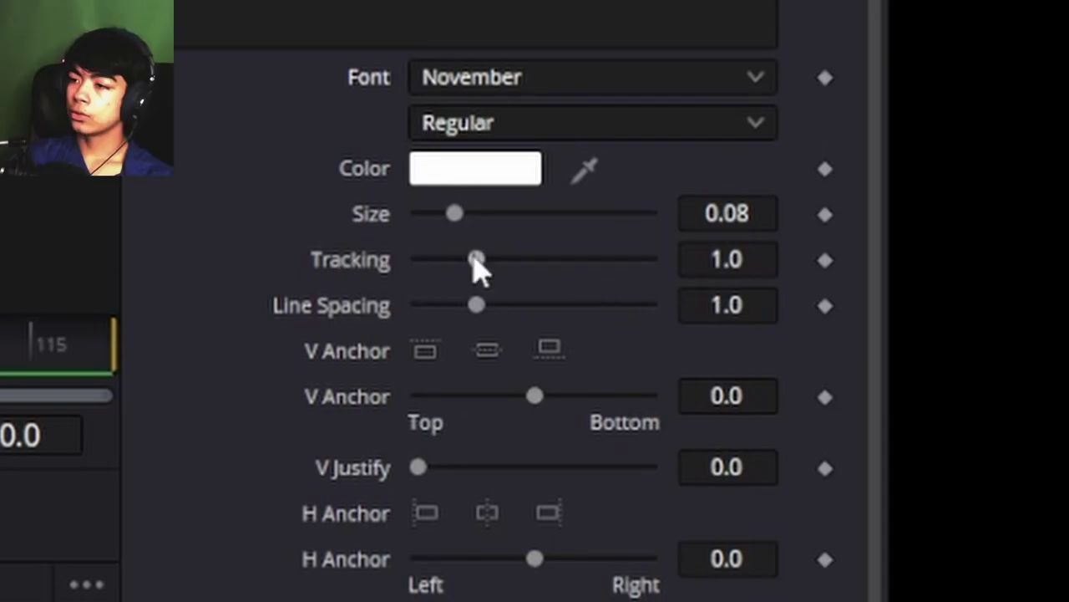
left_click_drag(475, 258, 473, 269)
left_click_drag(489, 286, 476, 285)
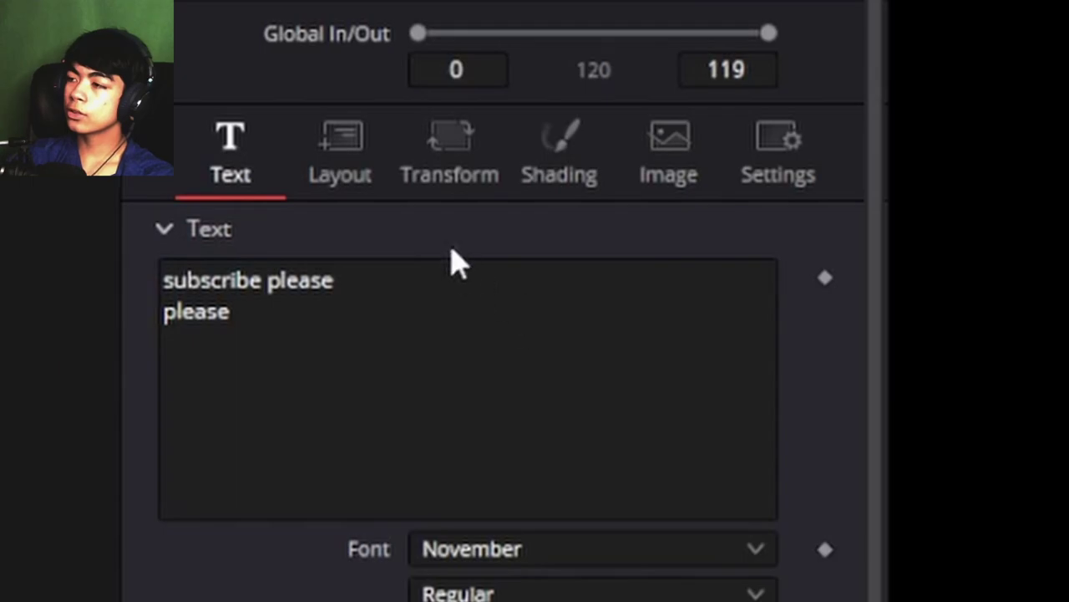
Try moving the text off centre through its layout, and experiment with the character Spacing and the X Shear.
left_click(364, 185)
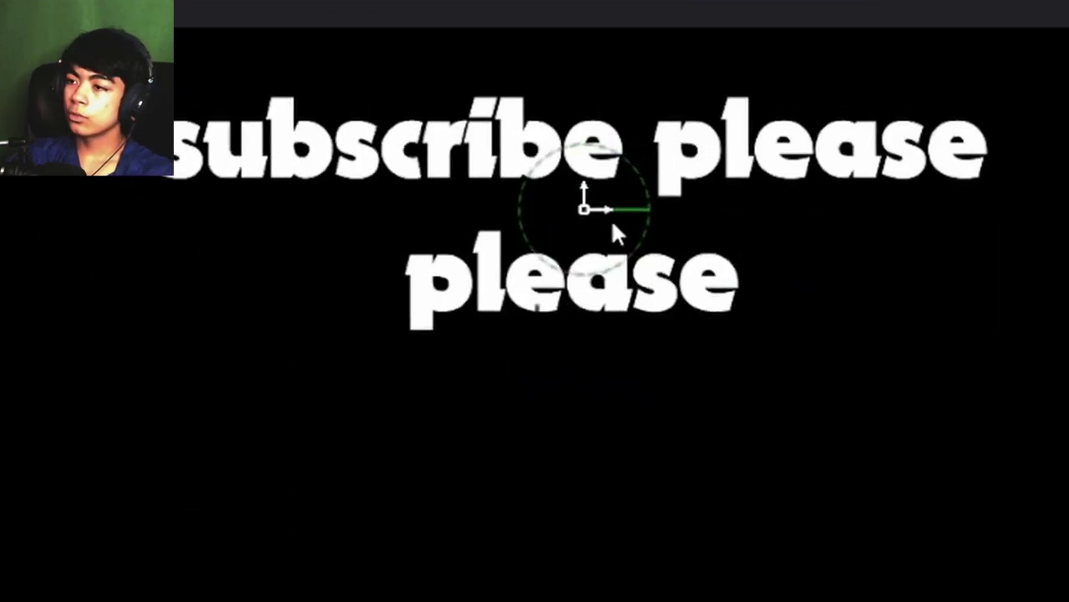
left_click_drag(611, 218, 731, 359)
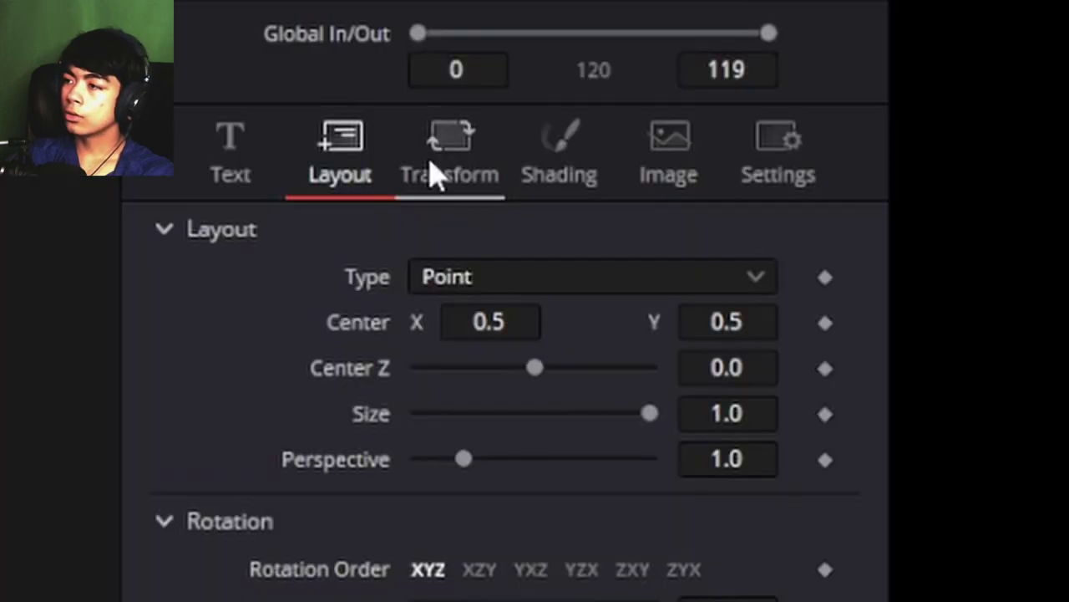
left_click(464, 189)
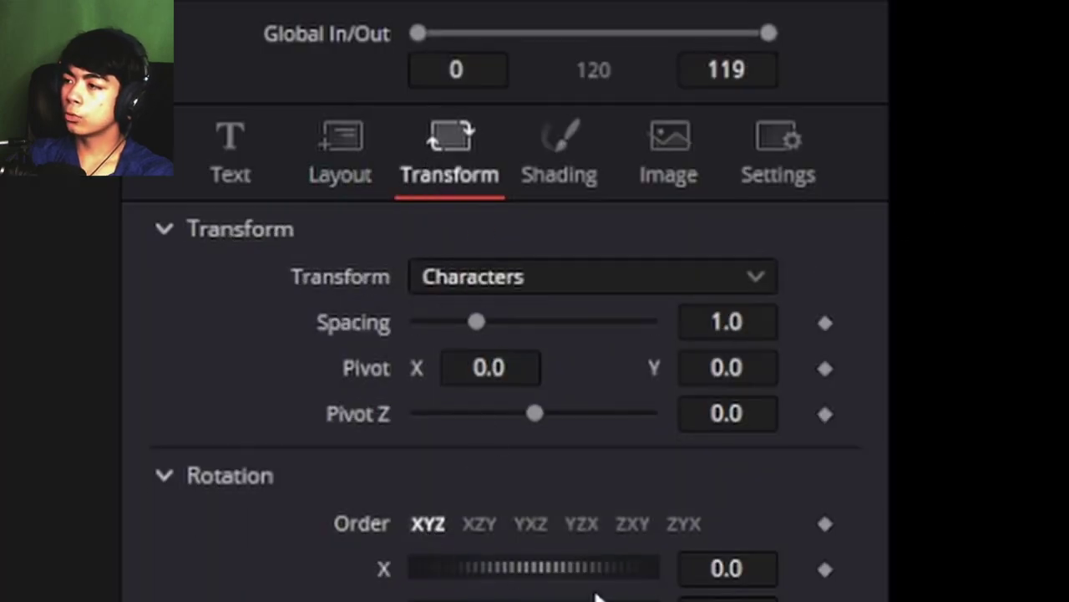
mouse_move(602, 303)
left_mouse_down()
mouse_move(585, 303)
mouse_move(587, 317)
left_mouse_up()
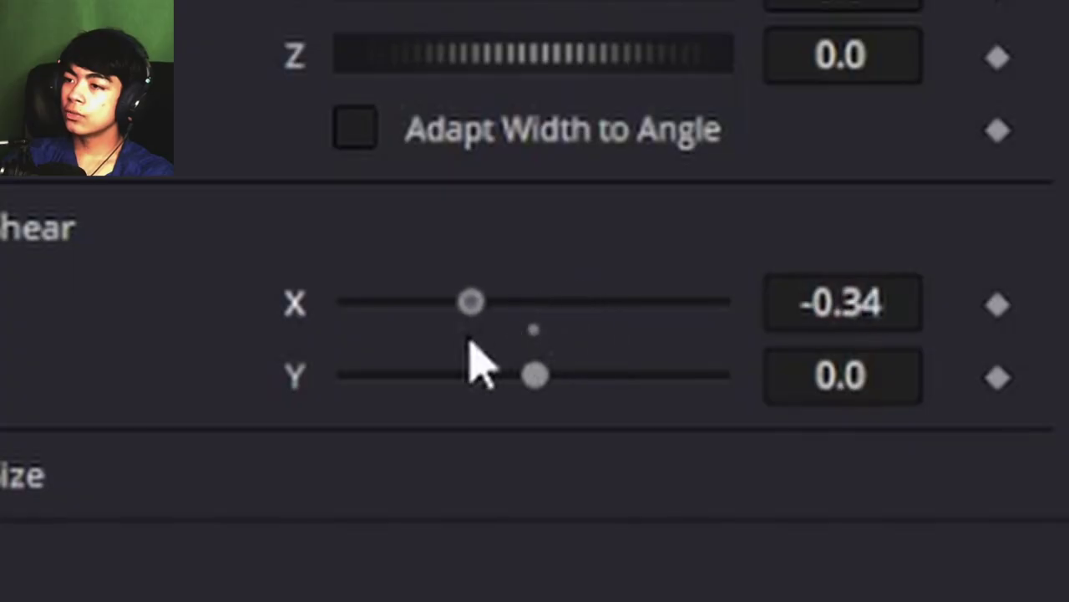
left_click_drag(468, 339, 610, 353)
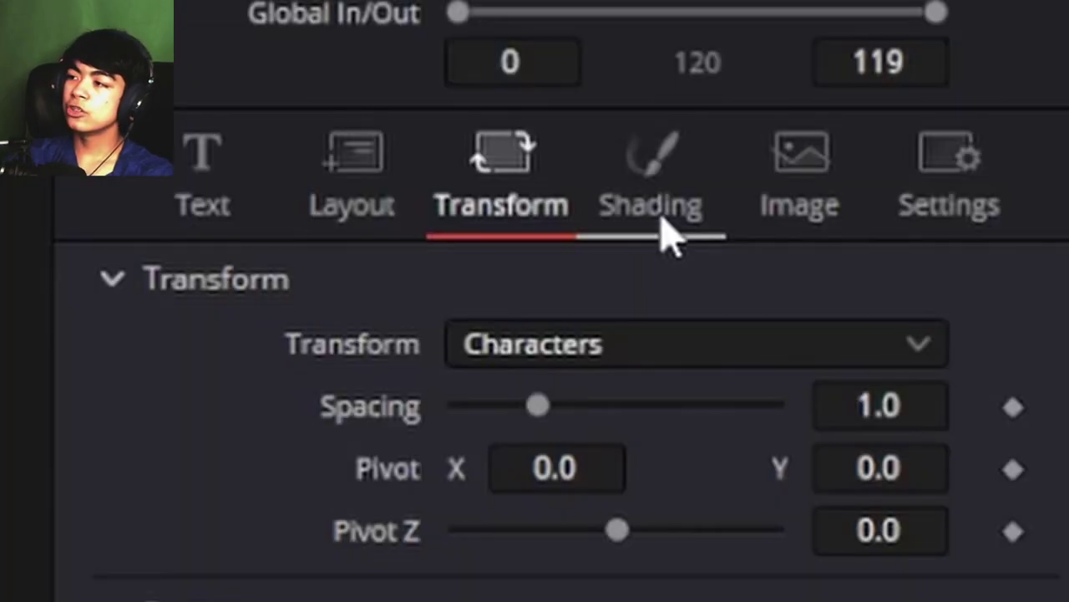
Enable shading element 2 of the text and rename it "blue outline".
left_click(668, 234)
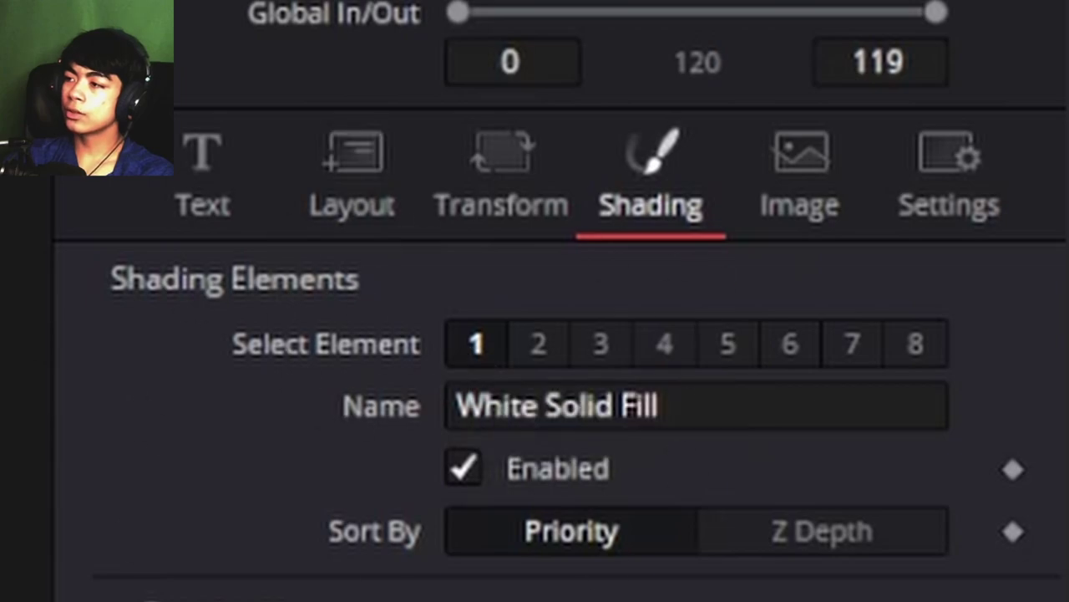
left_click(727, 414)
left_click(210, 471)
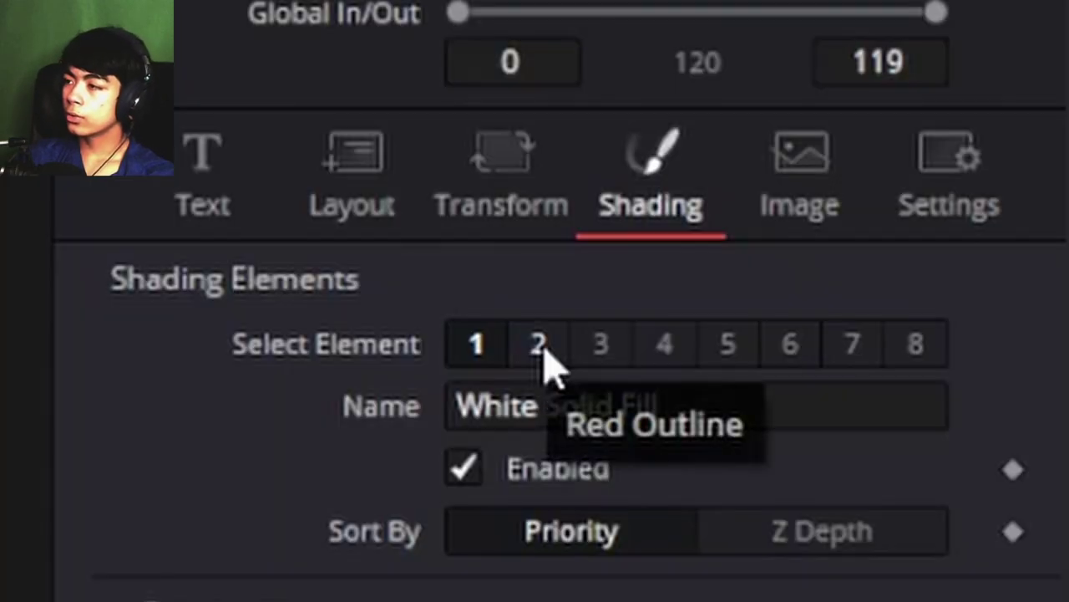
left_click(543, 350)
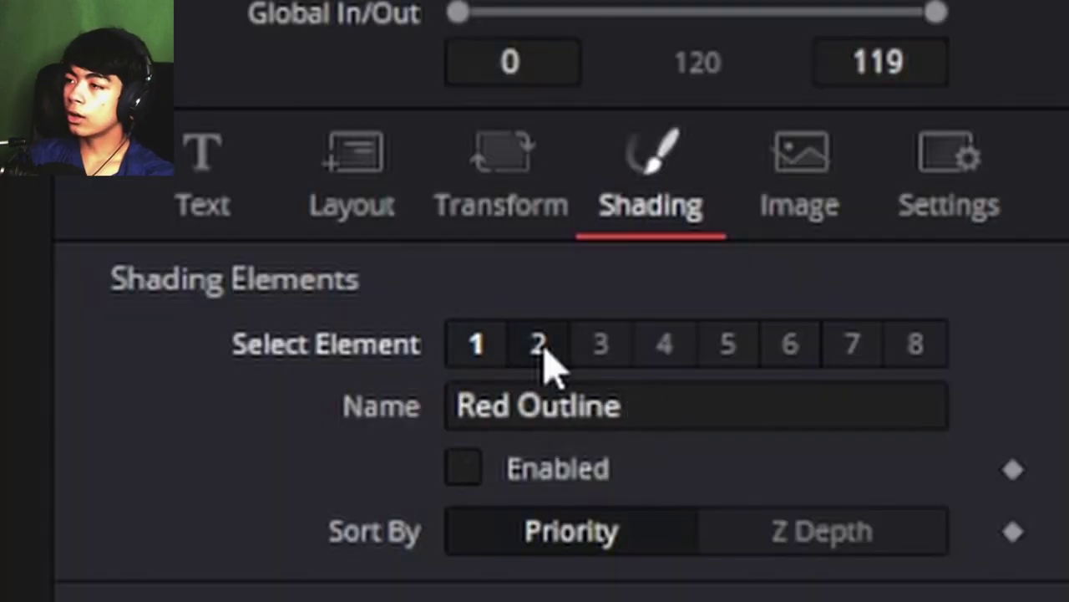
left_click(672, 407)
left_click(461, 468)
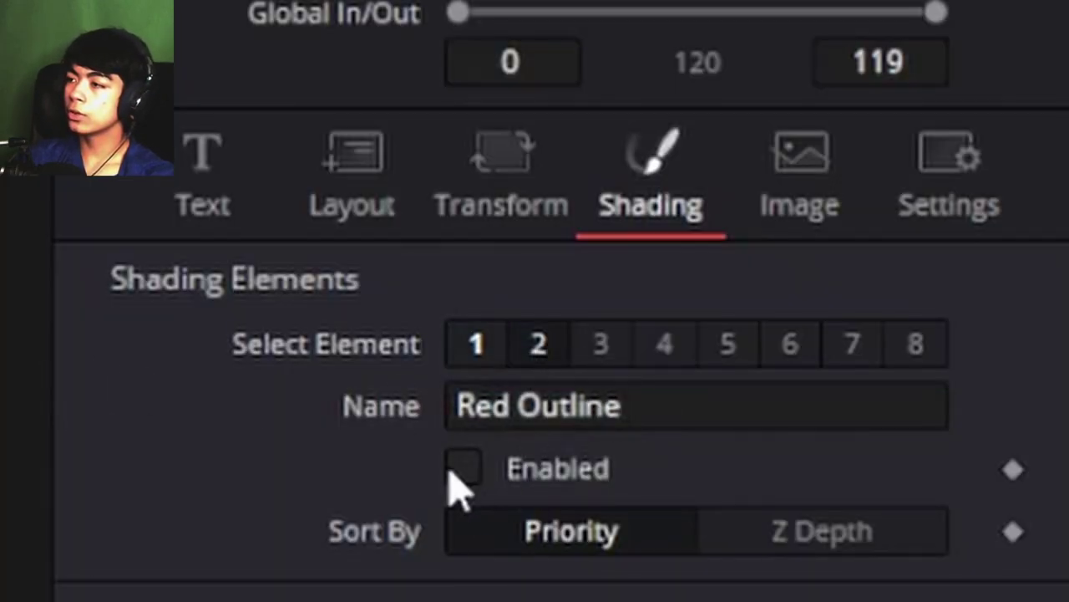
left_click(728, 415)
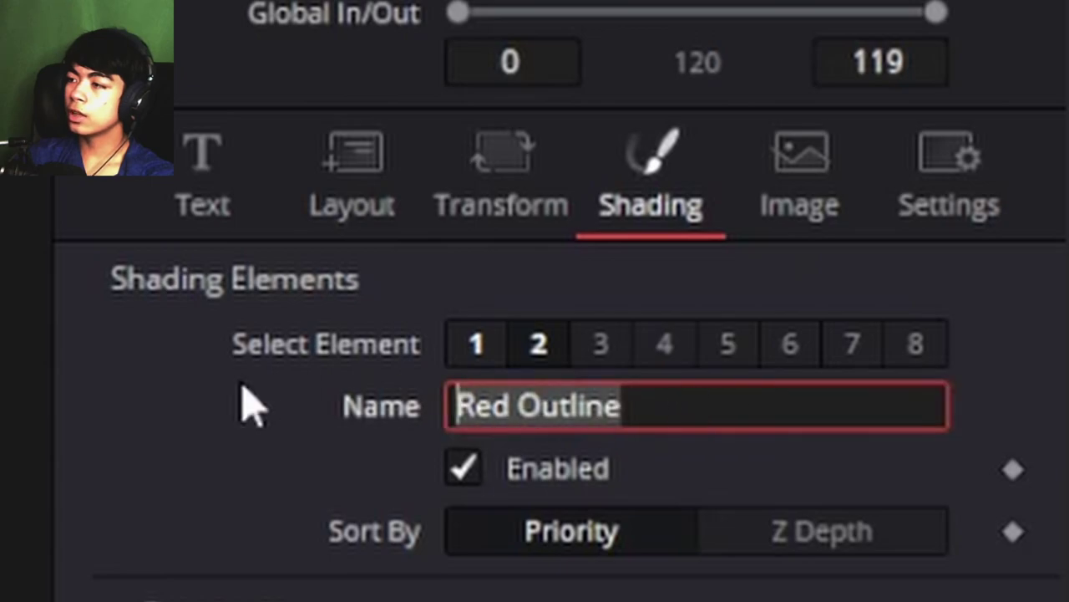
type("blu")
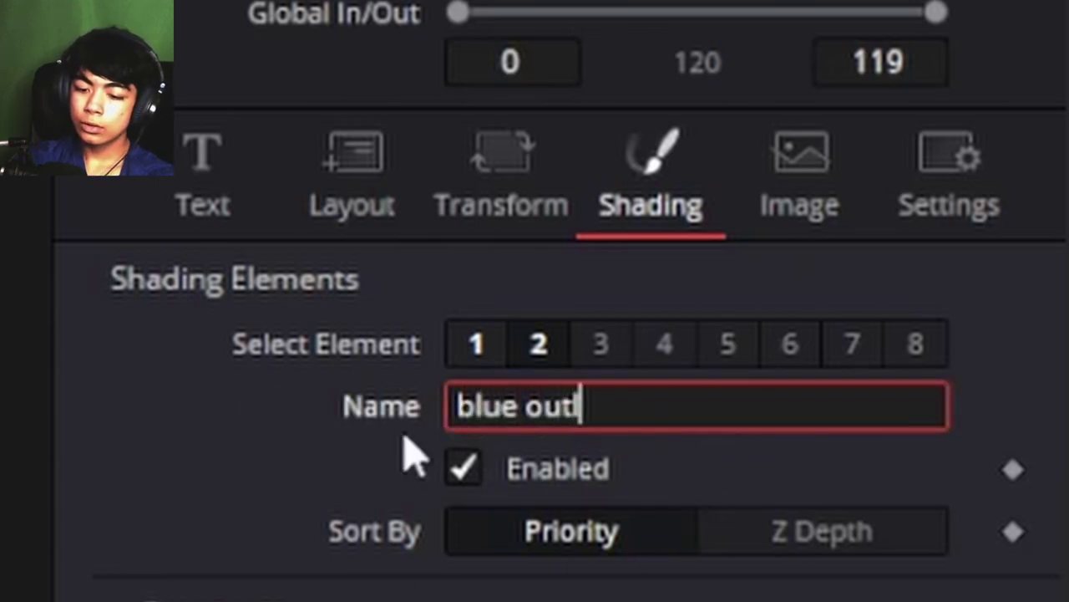
key("Return")
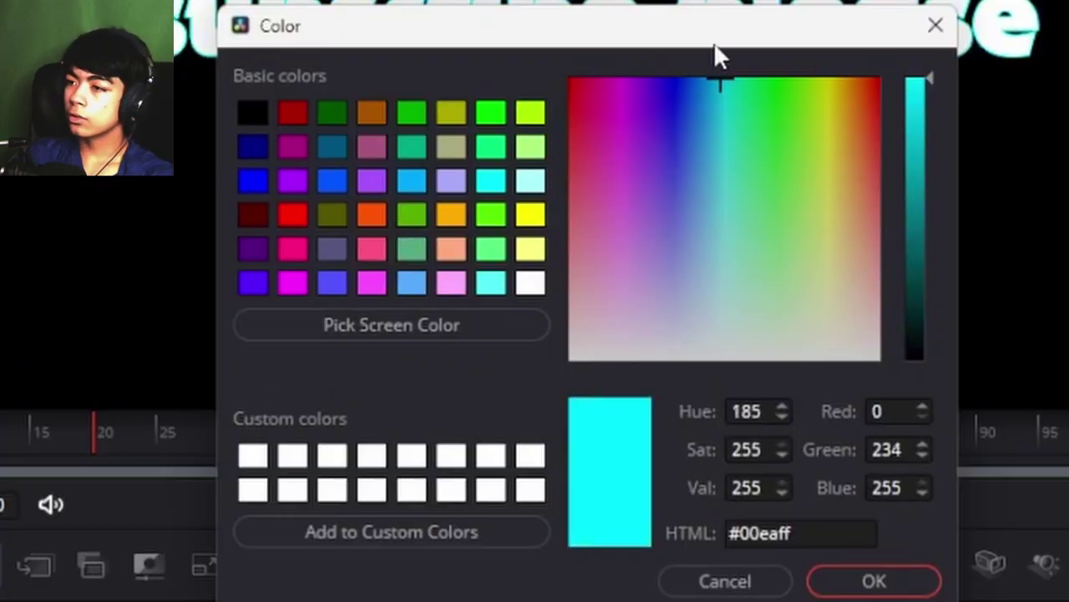
Color the outline blue, set its Thickness to 0.1 and use the Miter join style.
left_click_drag(716, 48, 677, 27)
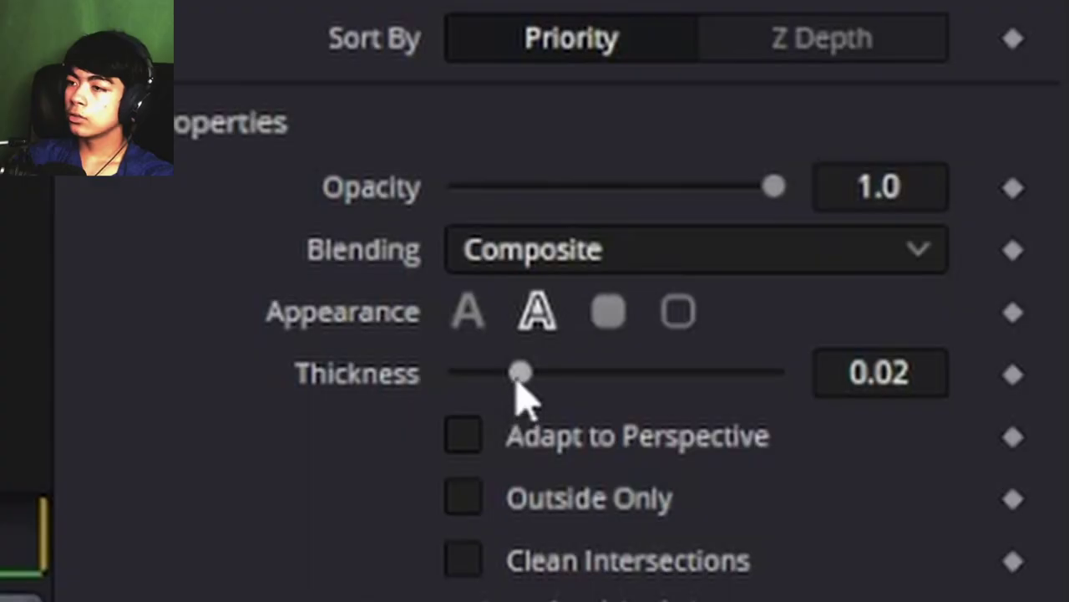
left_click_drag(521, 393, 518, 395)
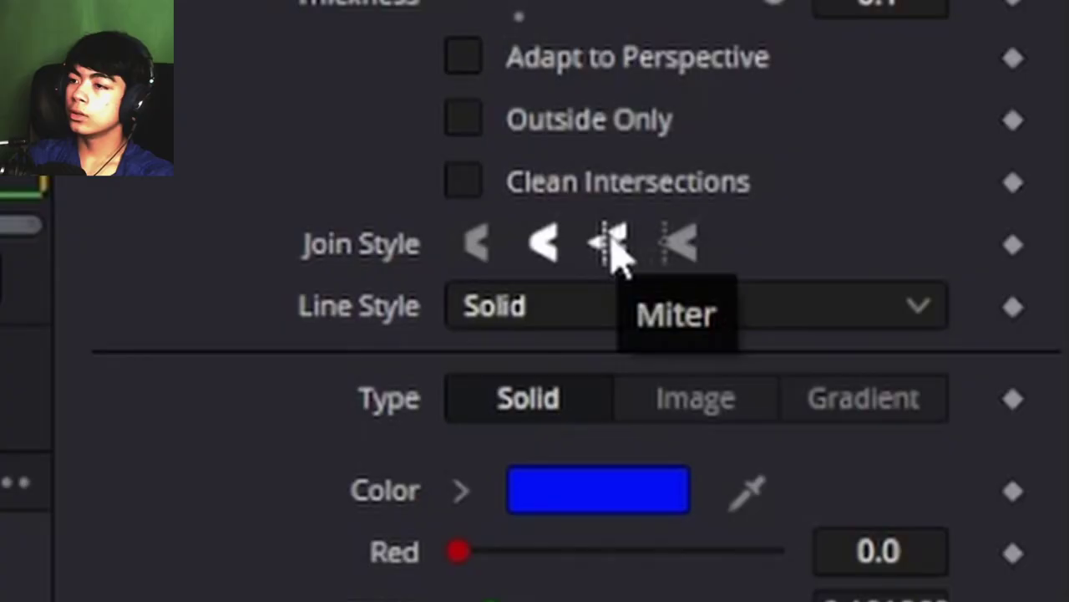
left_click(610, 244)
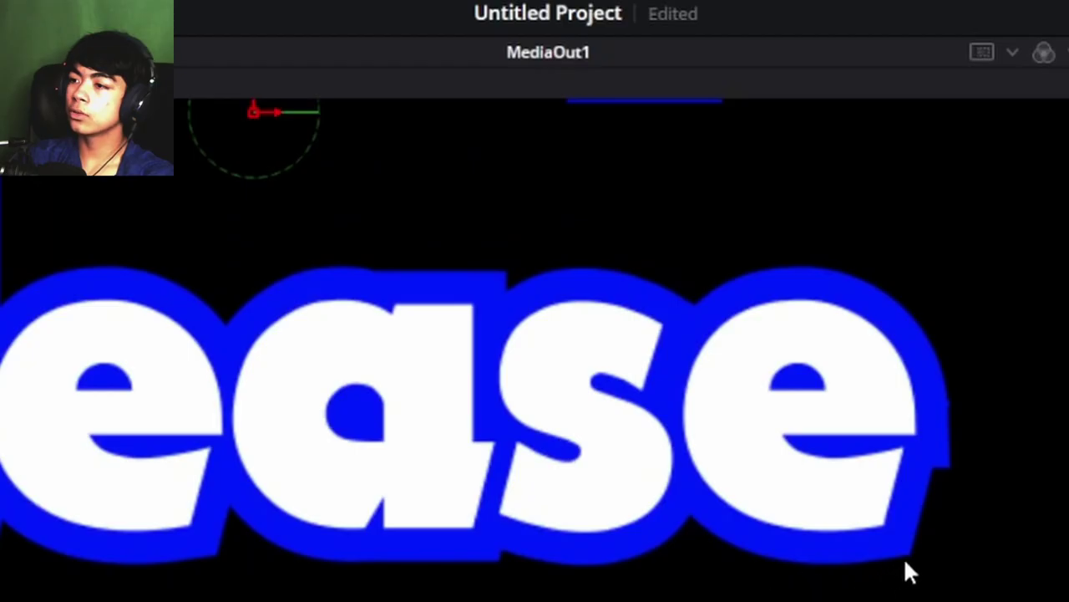
Switch the outline's fill type to Gradient and set its Blending to Solid.
scroll(982, 504, "down", 5)
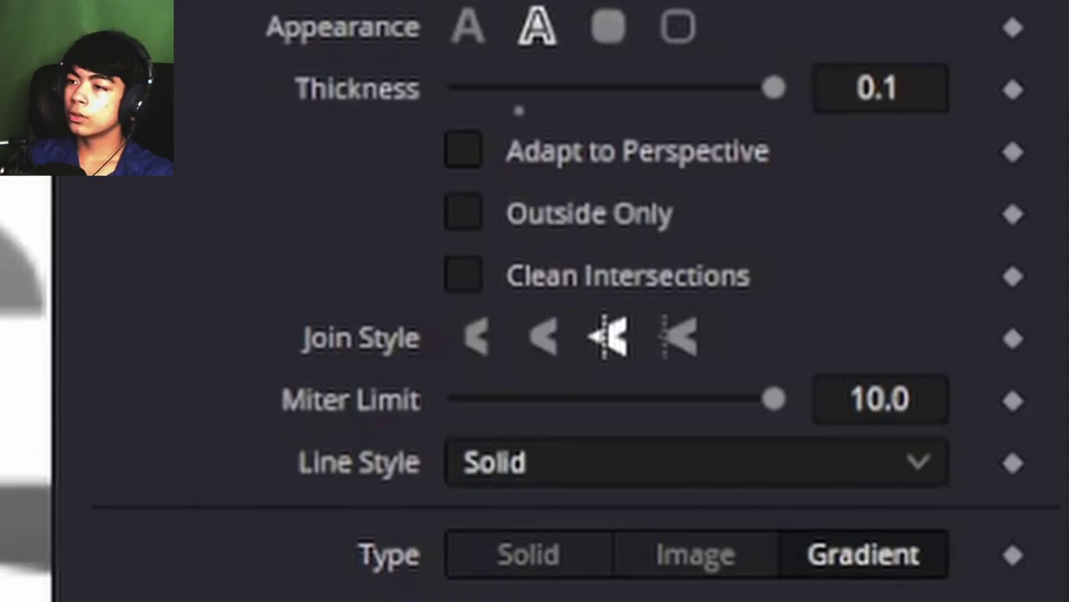
scroll(217, 305, "up", 5)
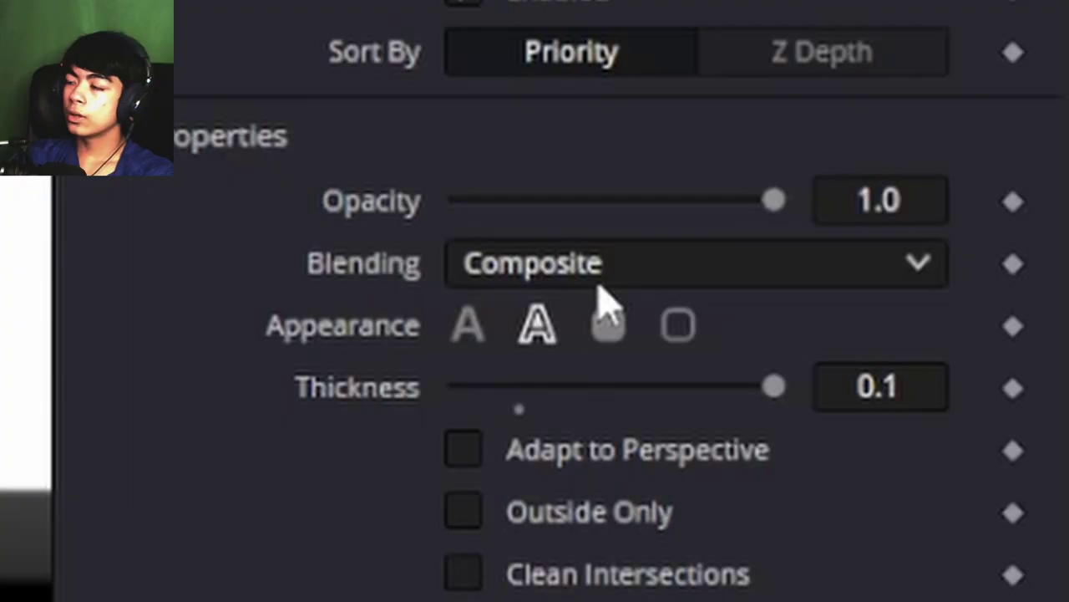
left_click(598, 288)
left_click(602, 384)
left_click(558, 269)
left_click(566, 330)
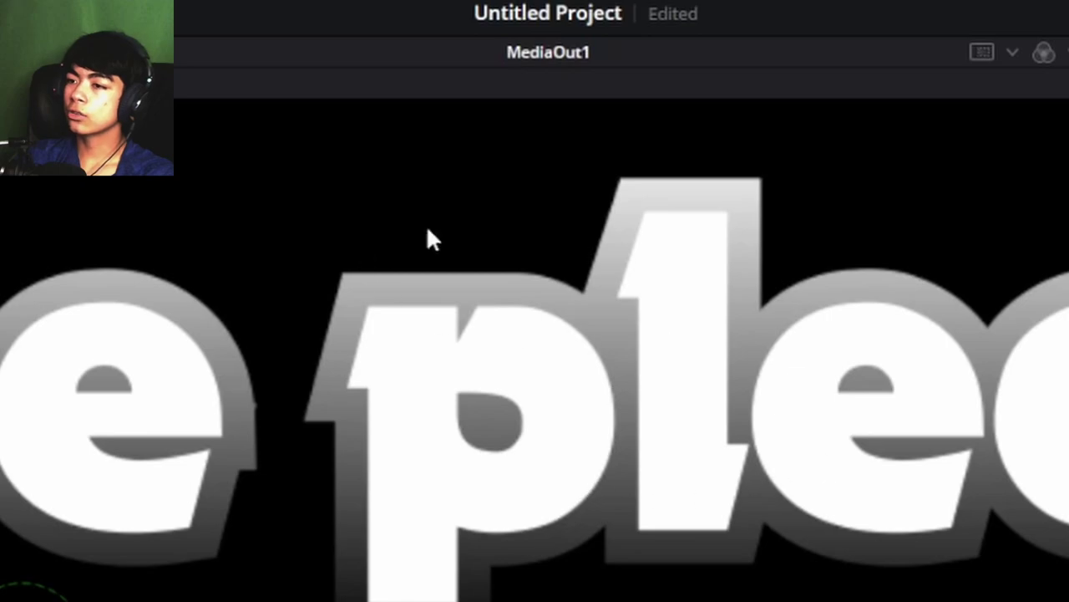
scroll(752, 510, "down", 5)
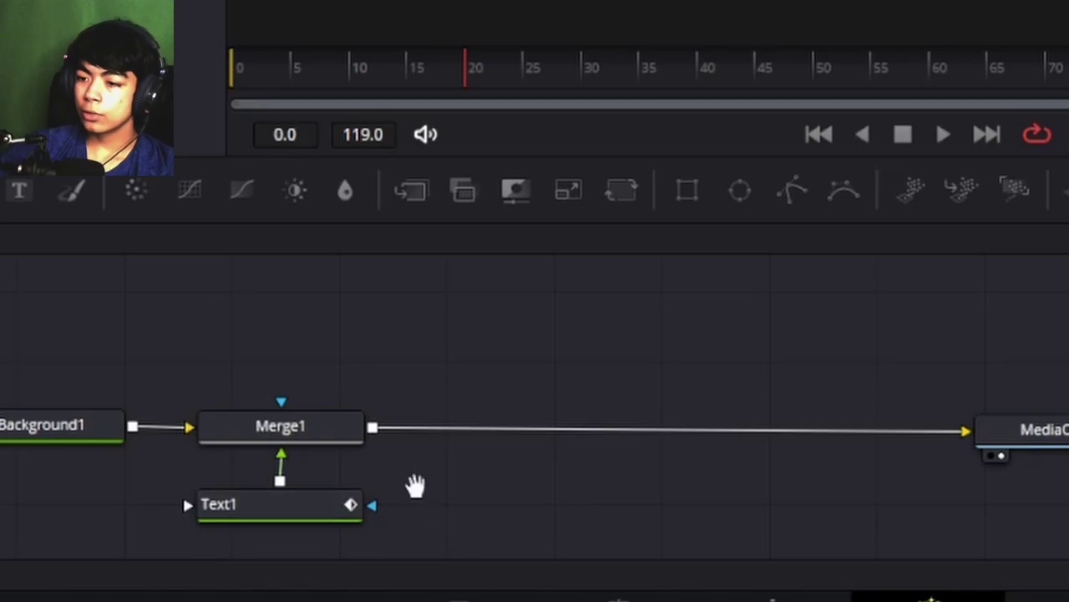
Paste an instance of the Text1 node into empty space to the right of it in the node graph.
left_click_drag(415, 485, 566, 379)
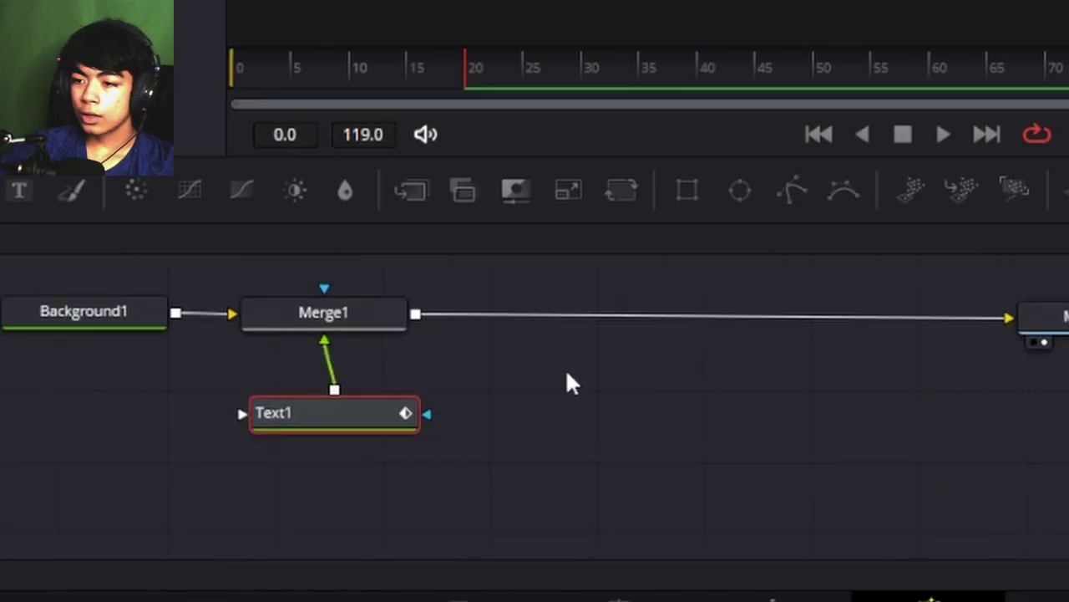
right_click(635, 391)
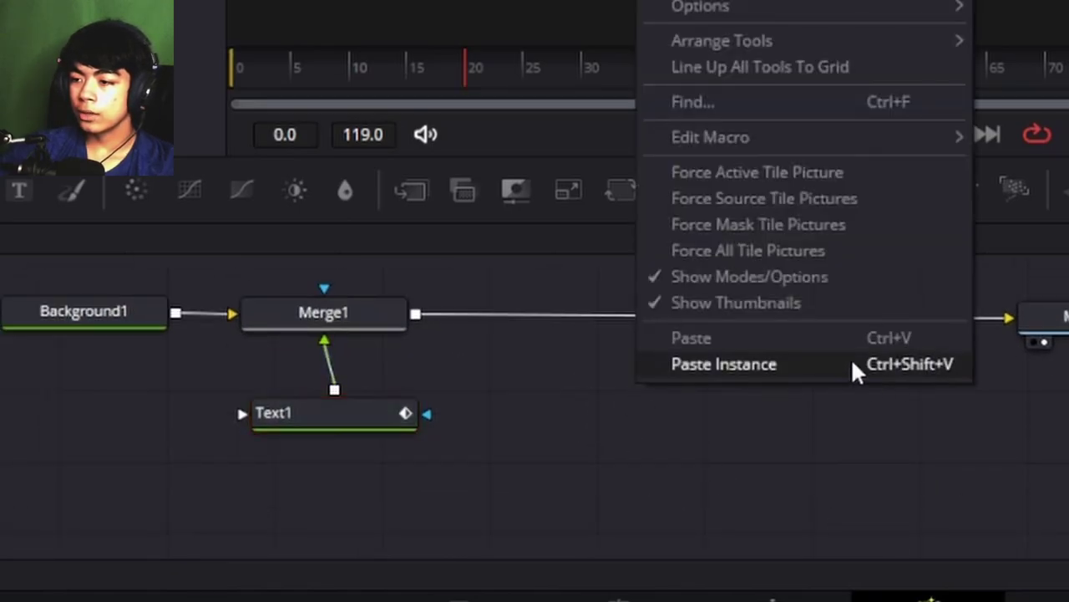
left_click(898, 365)
left_click_drag(623, 382, 792, 424)
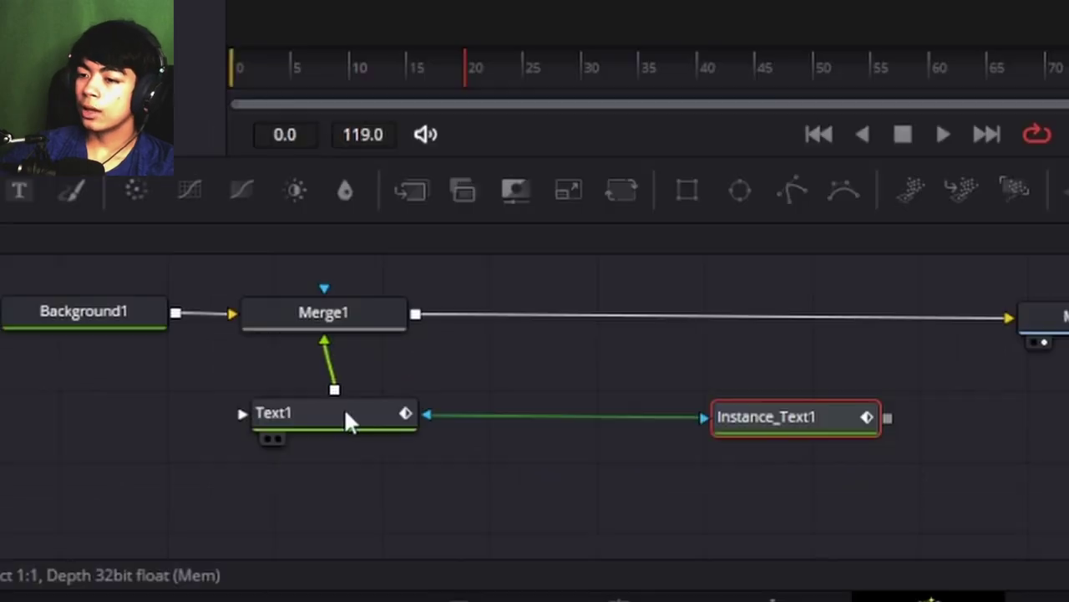
Composite the text instance over Merge1 through a Transform node and a second Merge, and move Text1 lower in the graph.
left_click(344, 411)
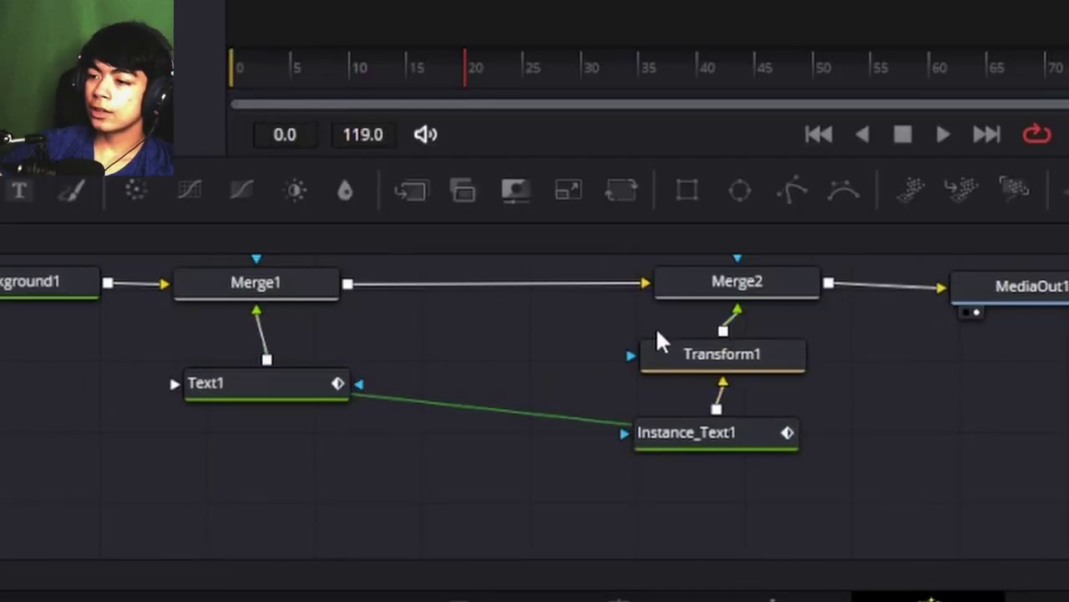
left_click_drag(274, 401, 256, 455)
left_click_drag(160, 478, 836, 464)
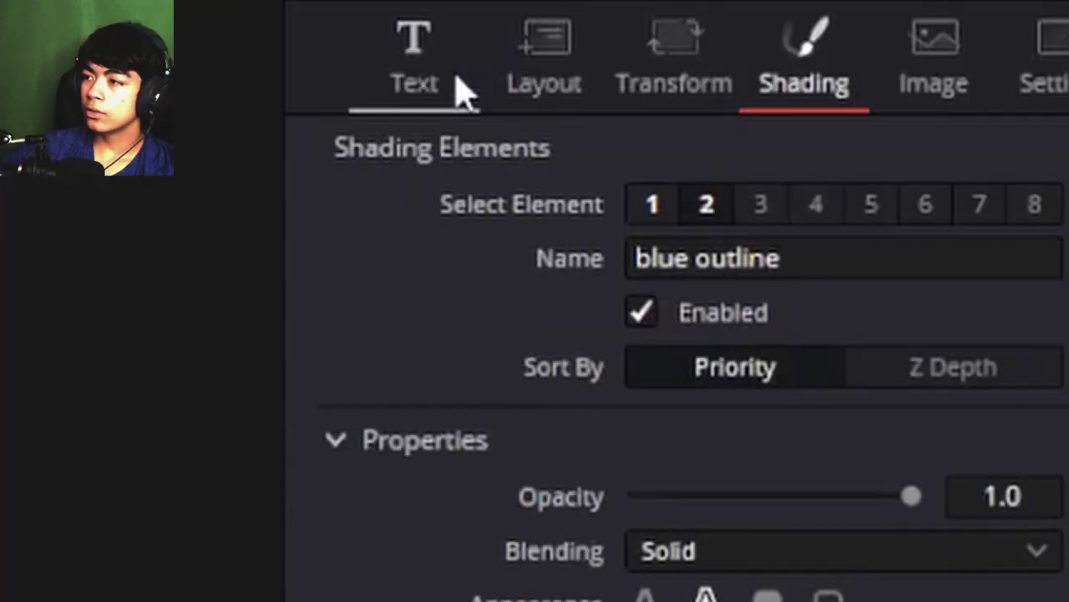
Replace the original Text1 node's text with "also please check out" and "my fiverr" on two lines.
left_click(459, 88)
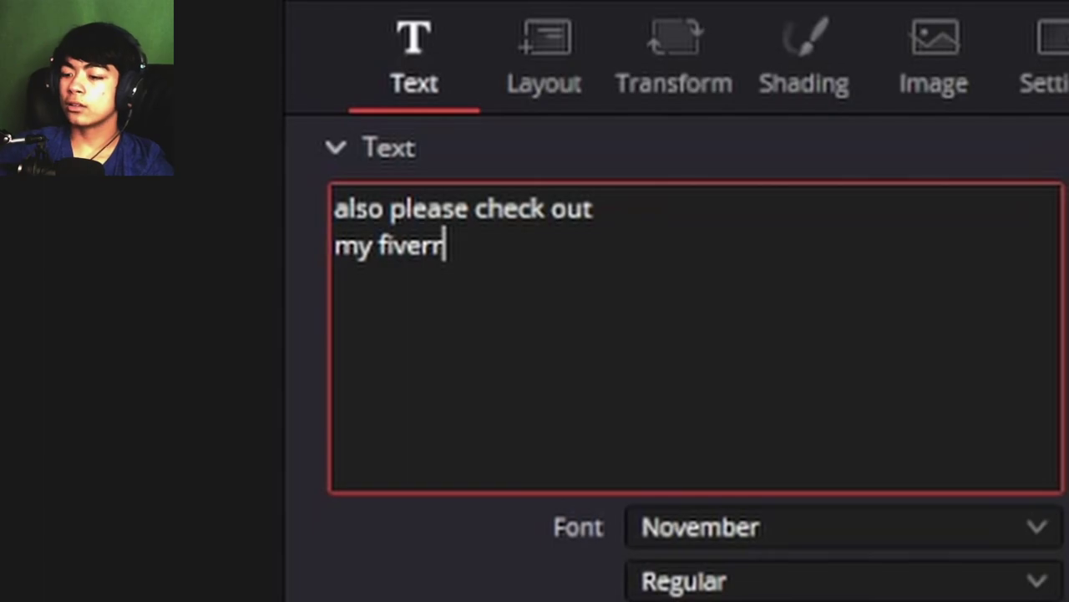
key("BackSpace")
key("BackSpace")
key("BackSpace")
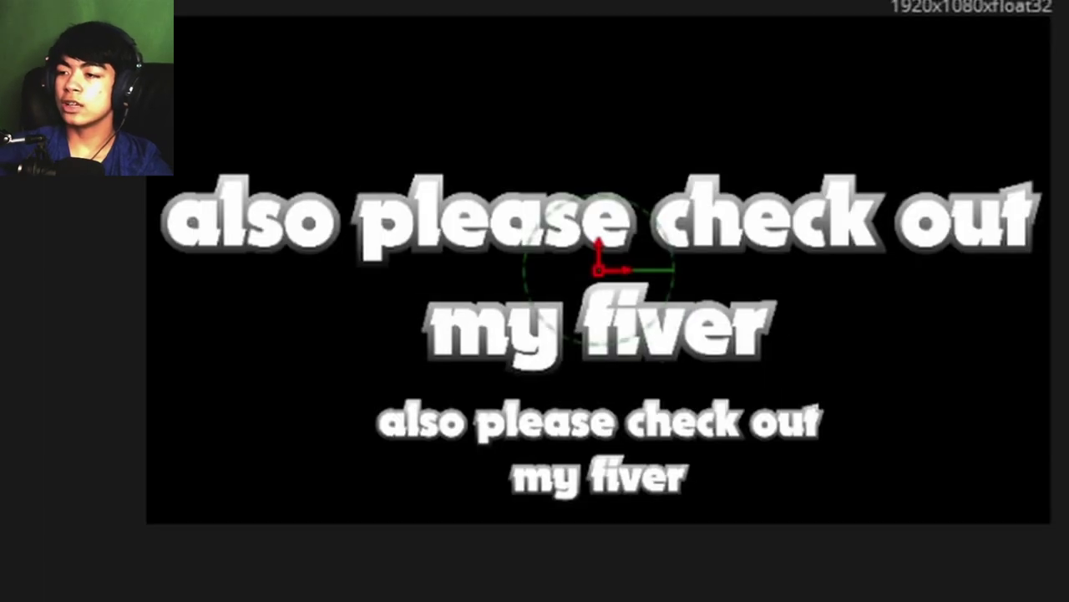
type("err")
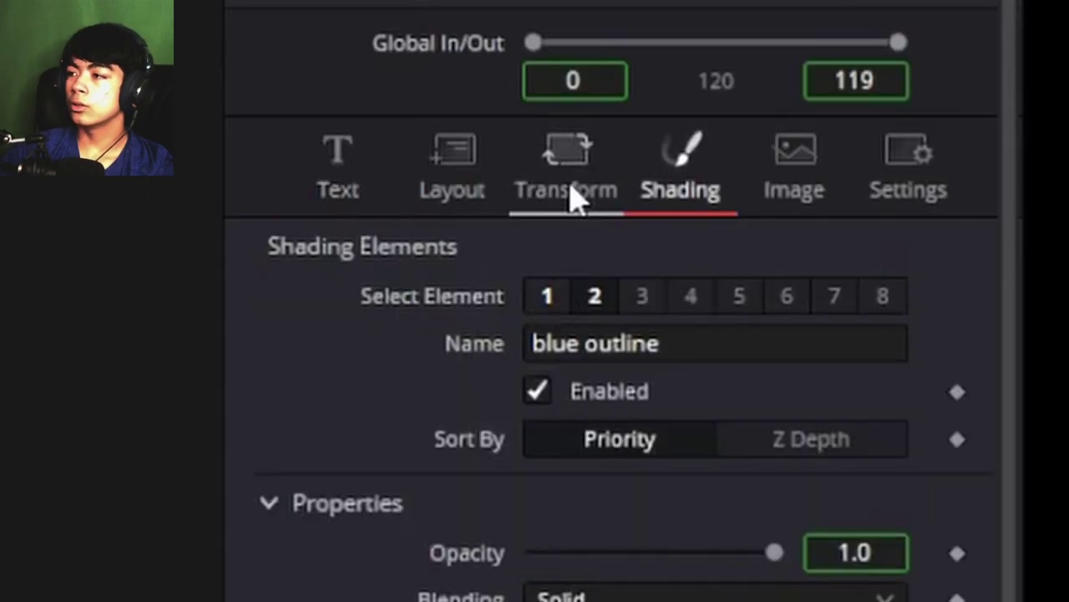
Examine the text node's transform and shading settings, including the blue outline's gradient controls.
left_click(568, 191)
left_click(681, 189)
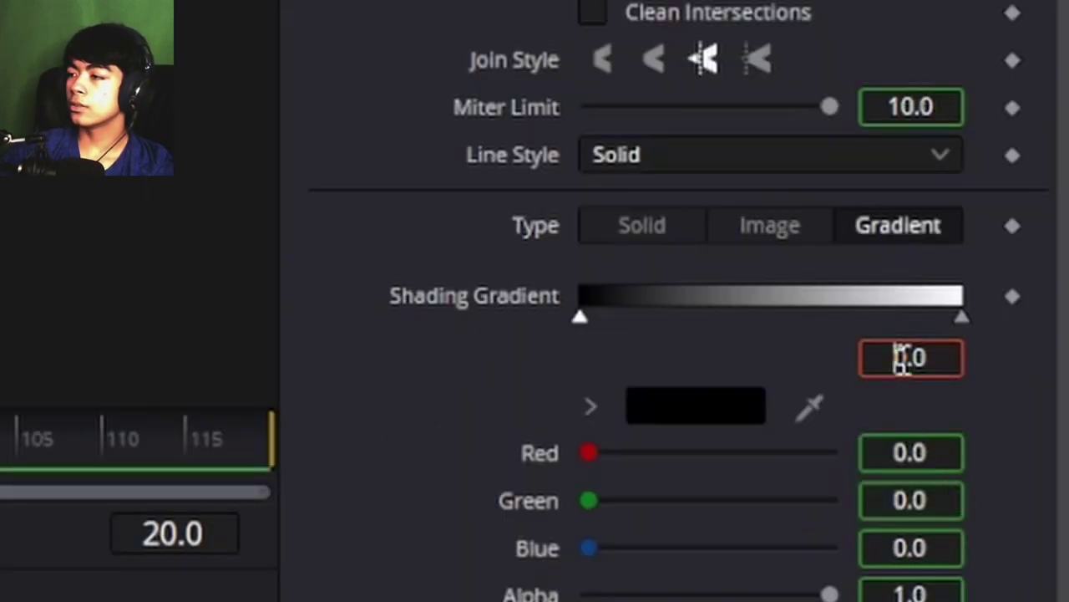
right_click(900, 359)
left_click(537, 346)
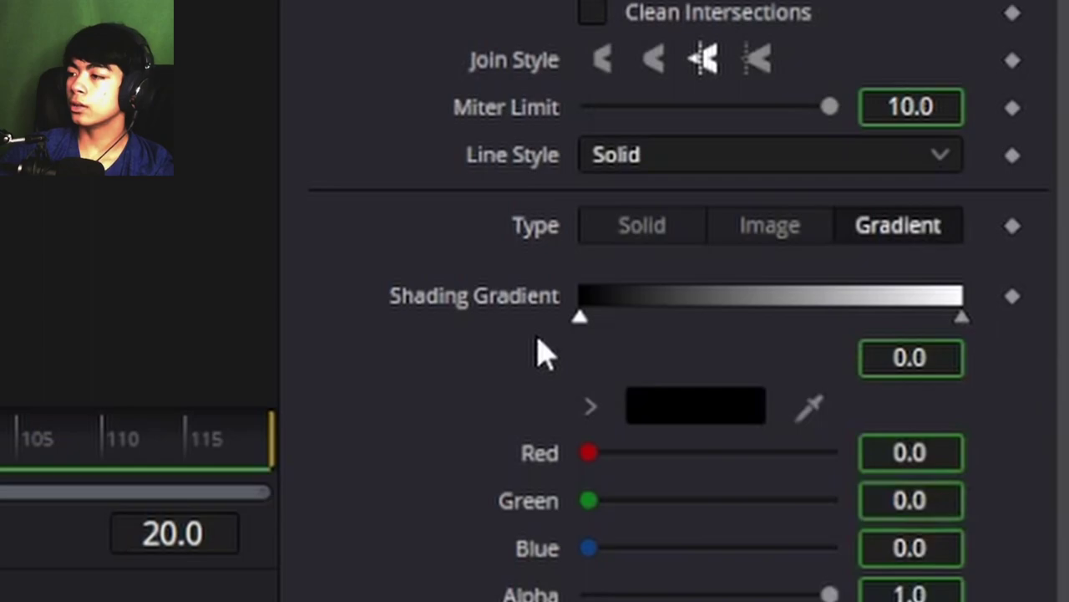
left_click(635, 246)
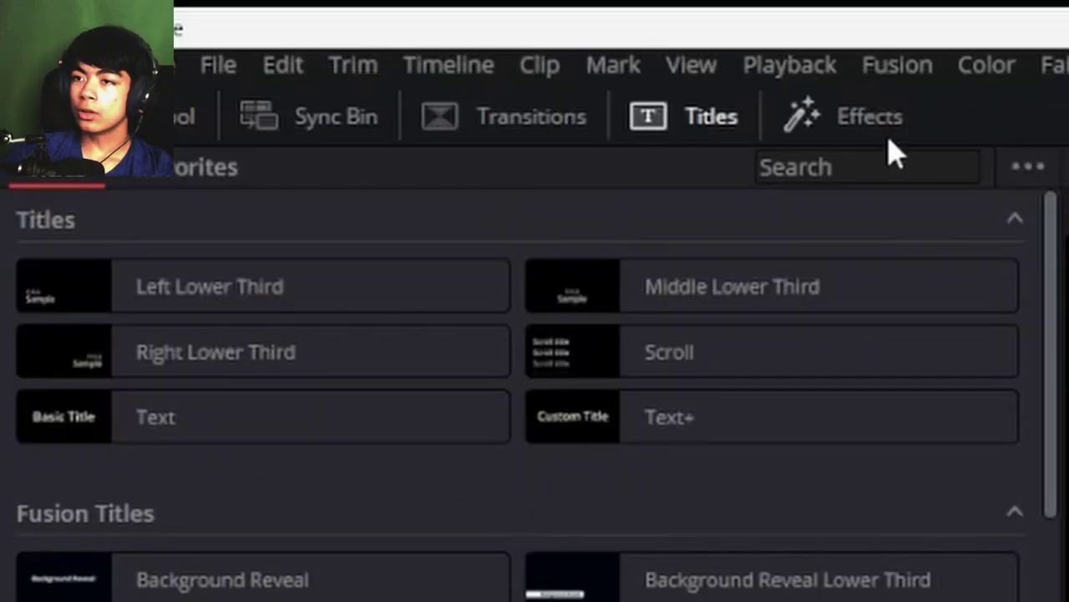
Browse the Effects library on the Cut page, from the Fusion effects through the Resolve FX Warp group.
left_click(855, 133)
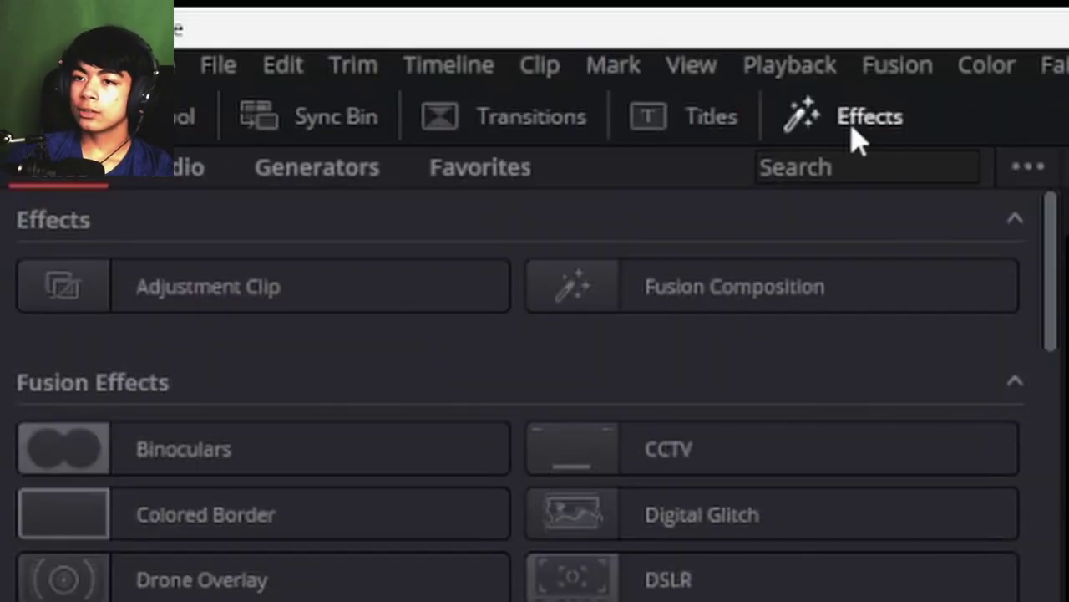
scroll(370, 358, "down", 15)
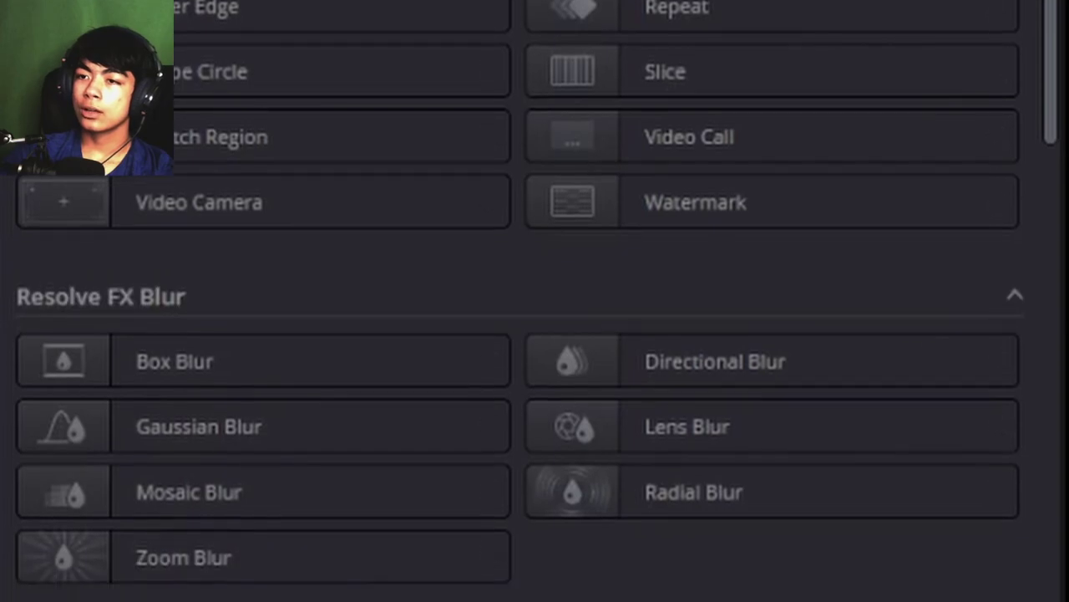
scroll(700, 264, "down", 10)
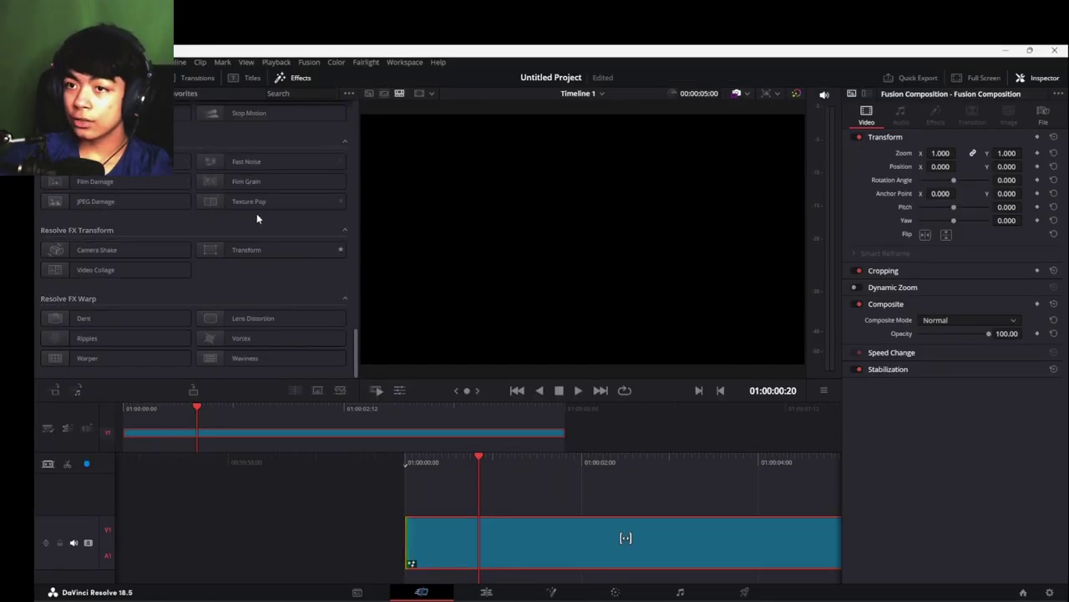
Switch to the Fusion page, search its effects for "camera", and narrow the results to the OpenFX category.
left_click(552, 592)
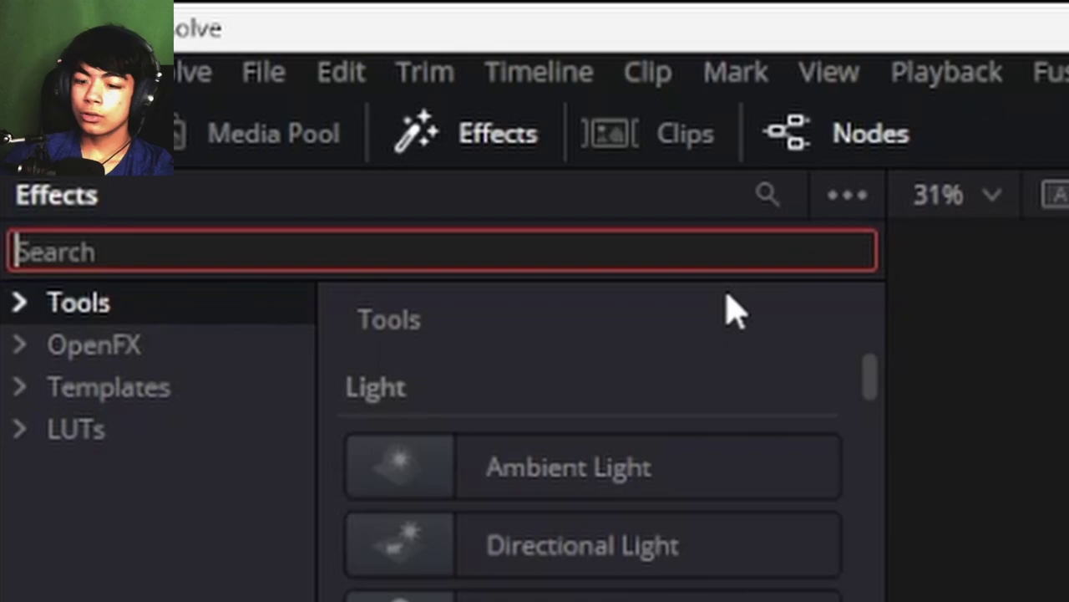
type("camera")
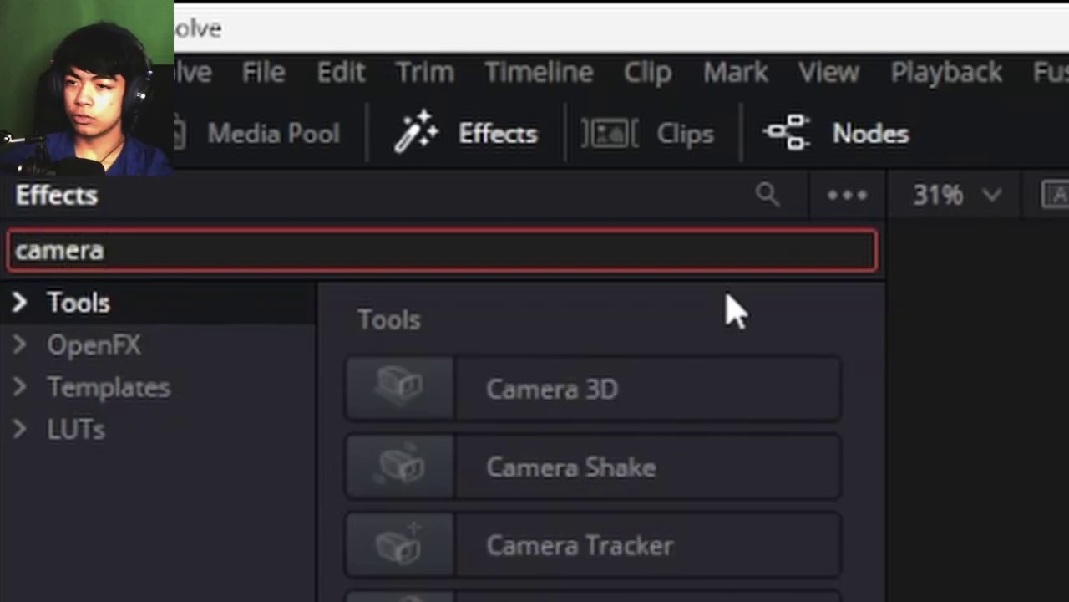
left_click_drag(585, 467, 635, 401)
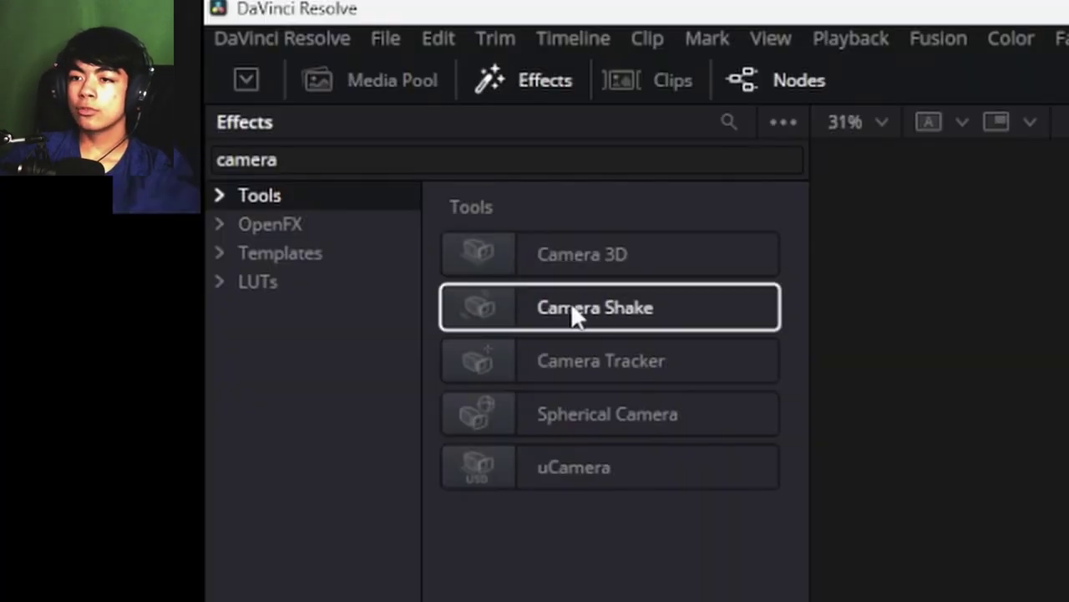
left_click(305, 224)
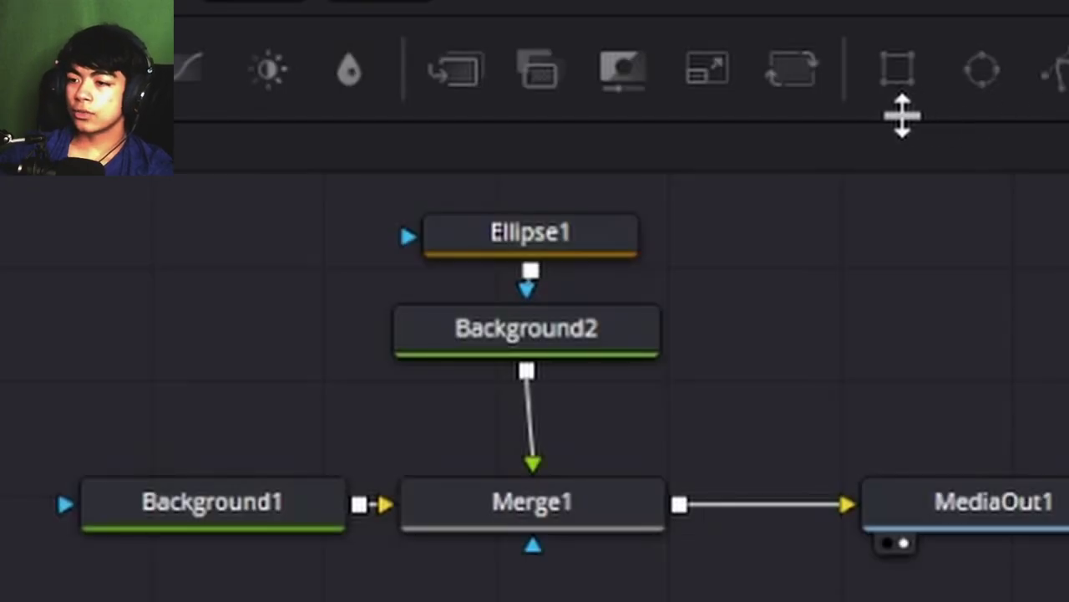
Insert a Transform node between Background2 and Merge1, and rearrange the connected nodes to make room for it.
left_click_drag(423, 423, 365, 529)
left_click_drag(569, 480, 567, 467)
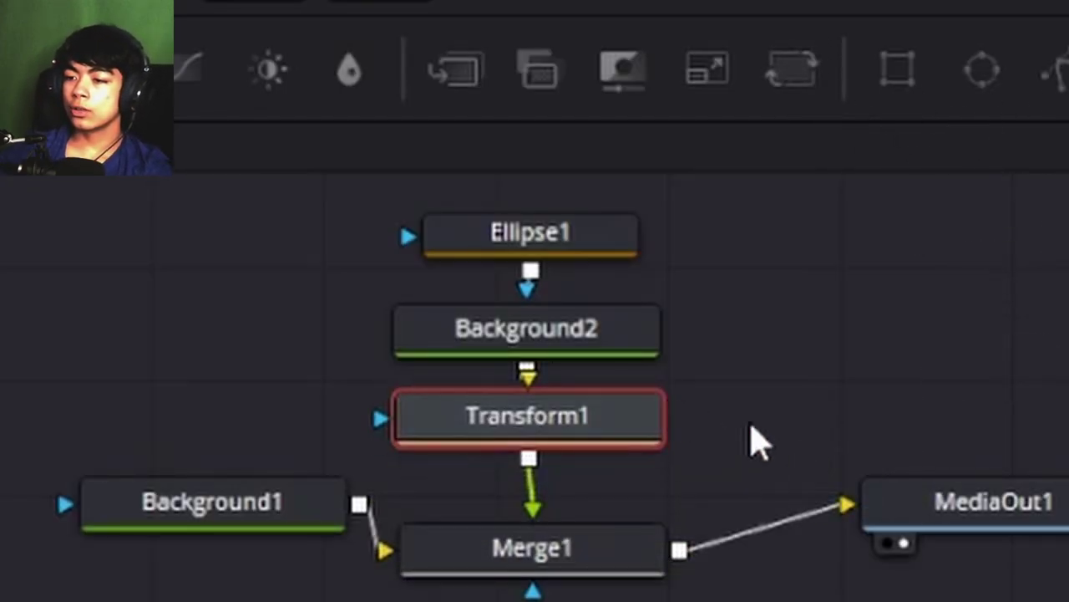
left_click_drag(760, 439, 392, 213)
left_click_drag(576, 407, 561, 398)
left_click(626, 554)
left_click(938, 423)
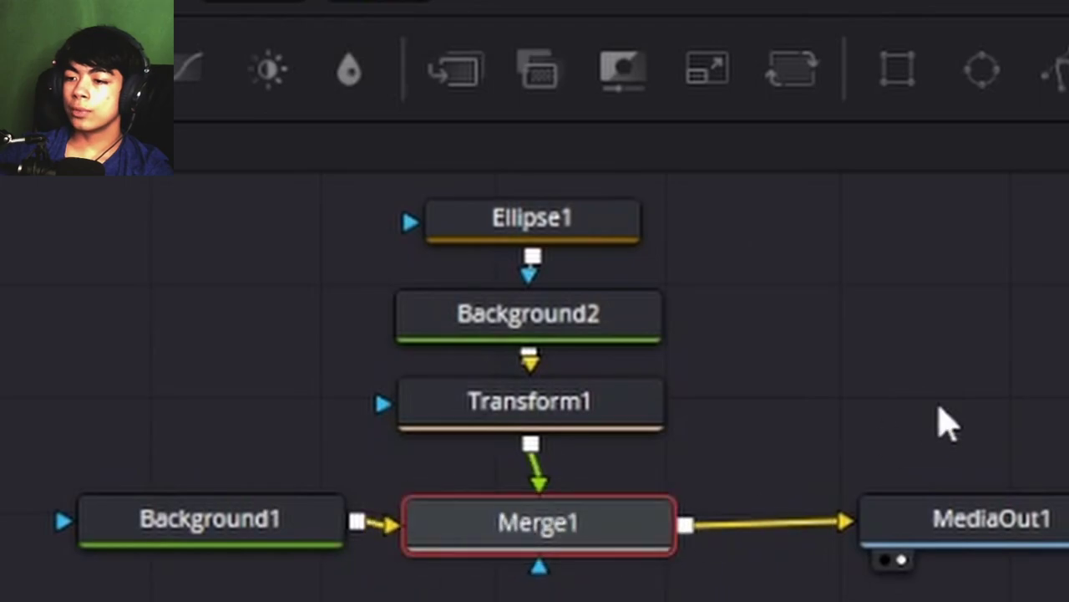
Keyframe Transform1's Center from X 0.24, Y 0.5 to a second position at the frame's right side.
left_click(643, 391)
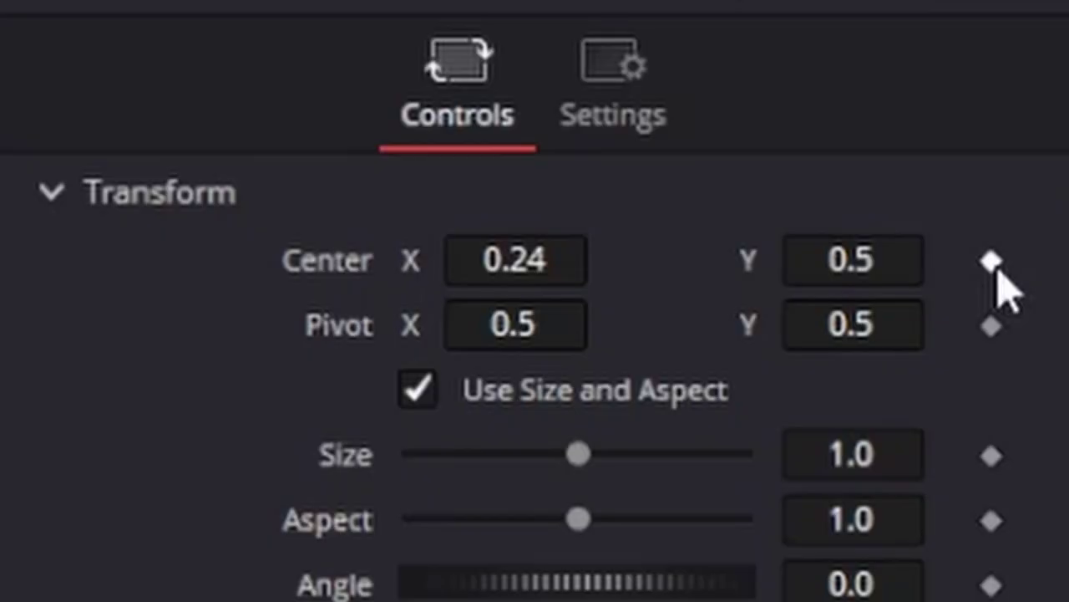
left_click(992, 261)
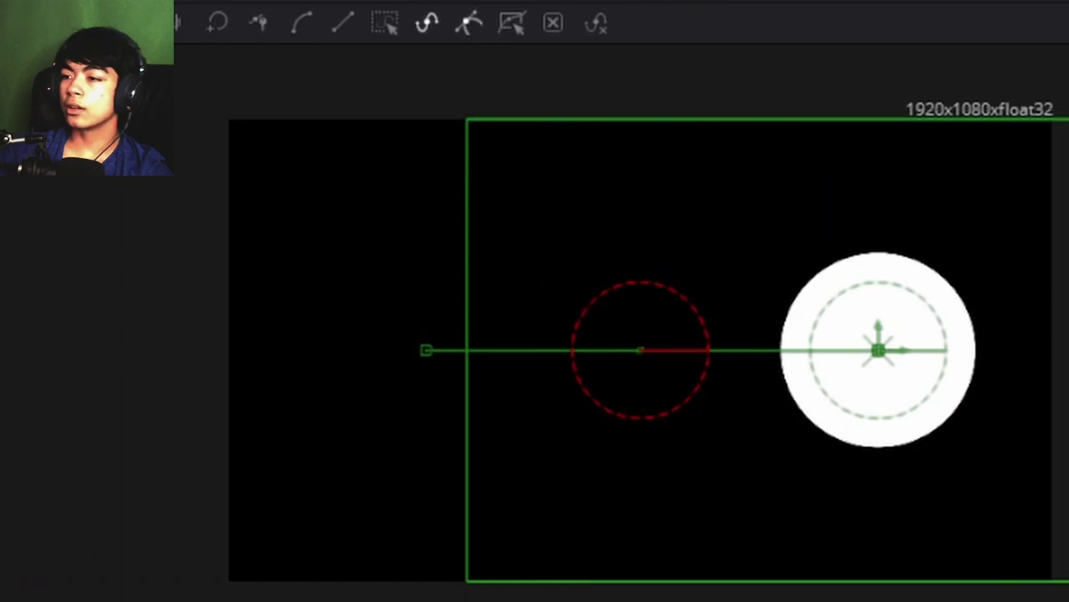
left_click(909, 591)
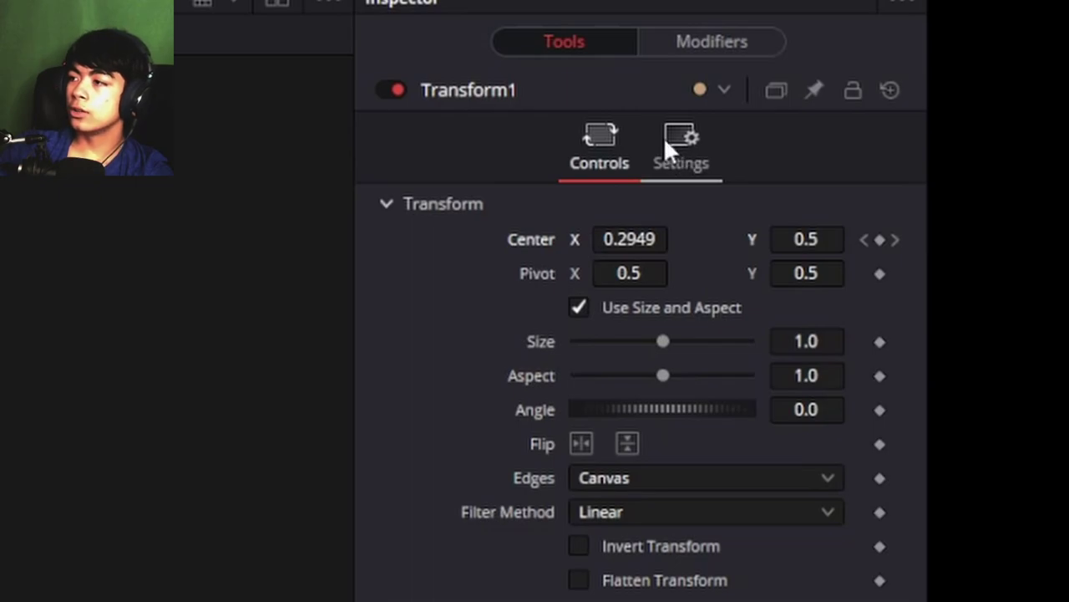
Enable Motion Blur on Transform1 with a Quality of 4, and select the Ellipse1, Background2 and Transform1 nodes together.
left_click(674, 149)
left_click(646, 495)
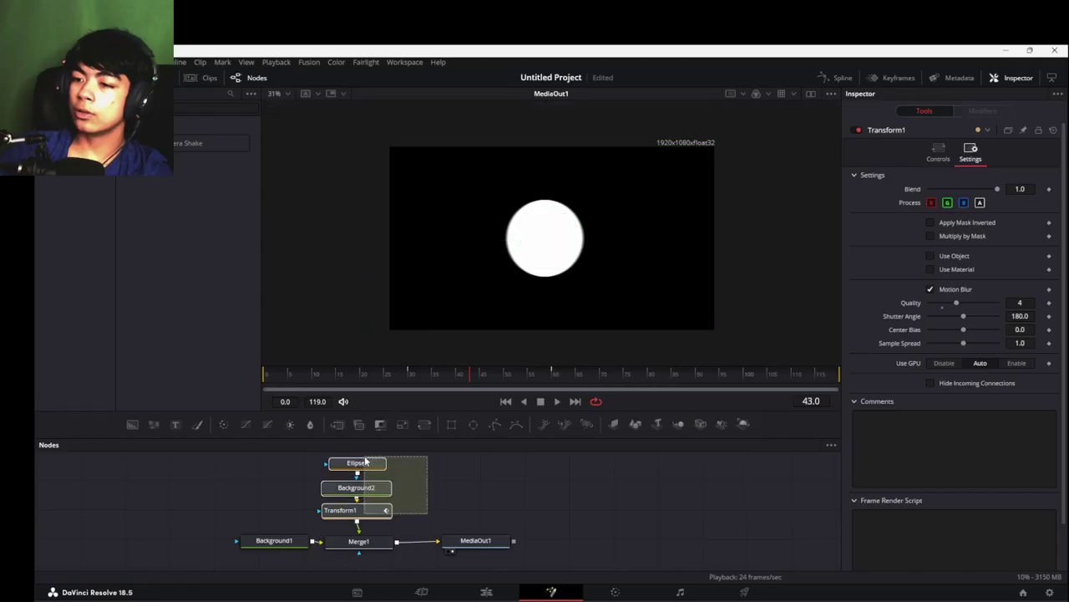
left_click(378, 518)
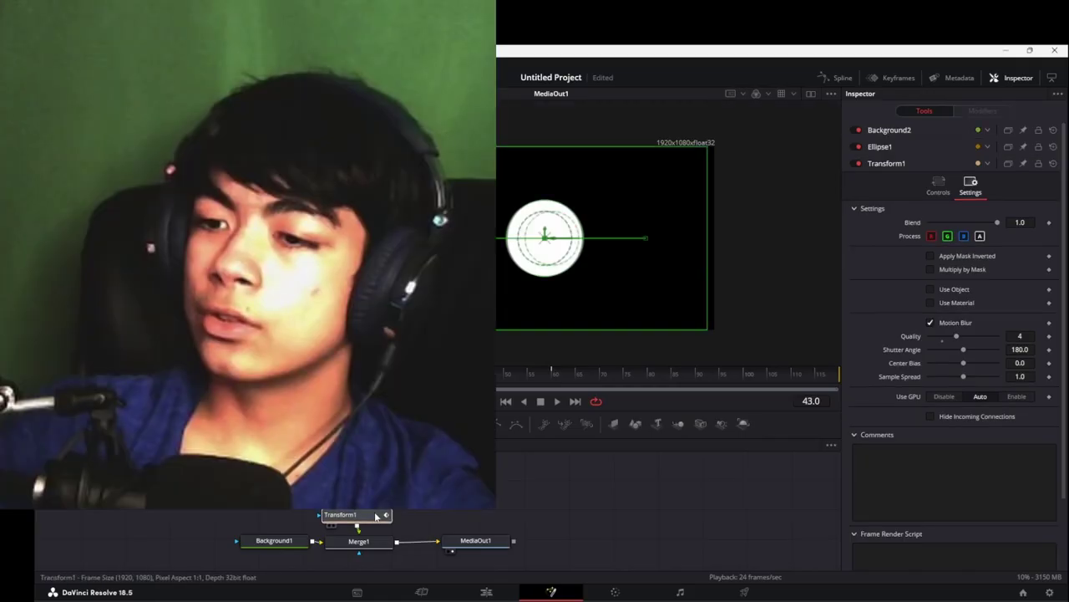
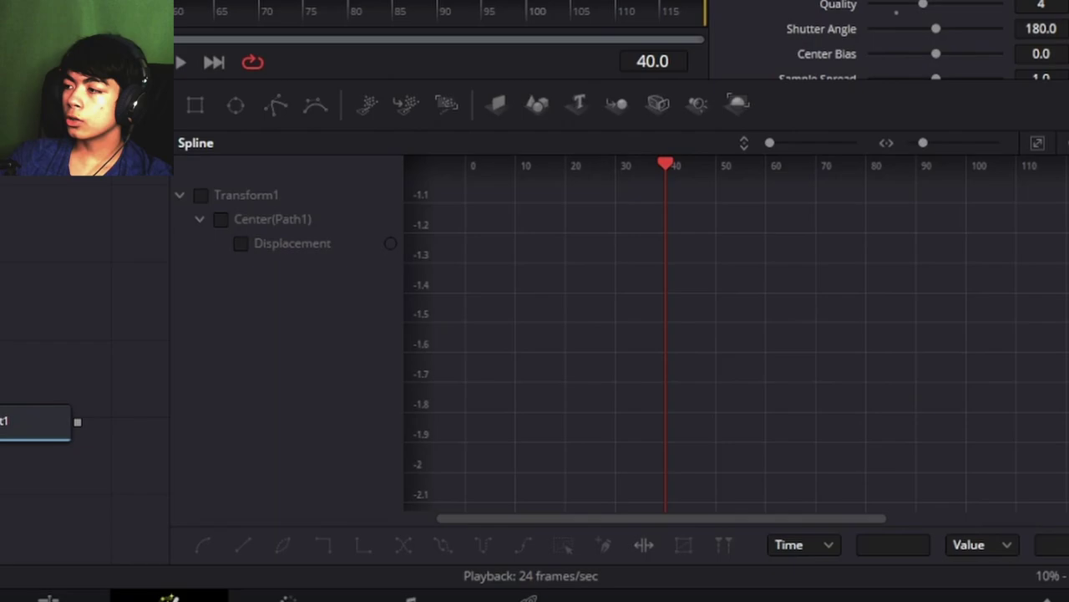
Show Transform1's Displacement curve in the Spline editor and fit it to the graph view.
left_click(1068, 143)
left_click(1068, 167)
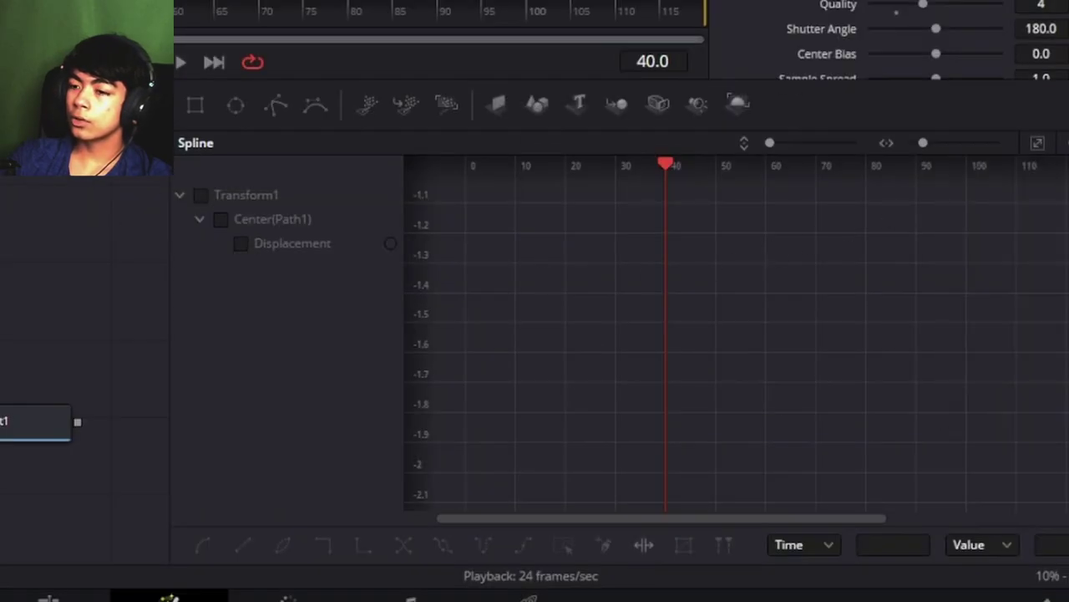
left_click(201, 197)
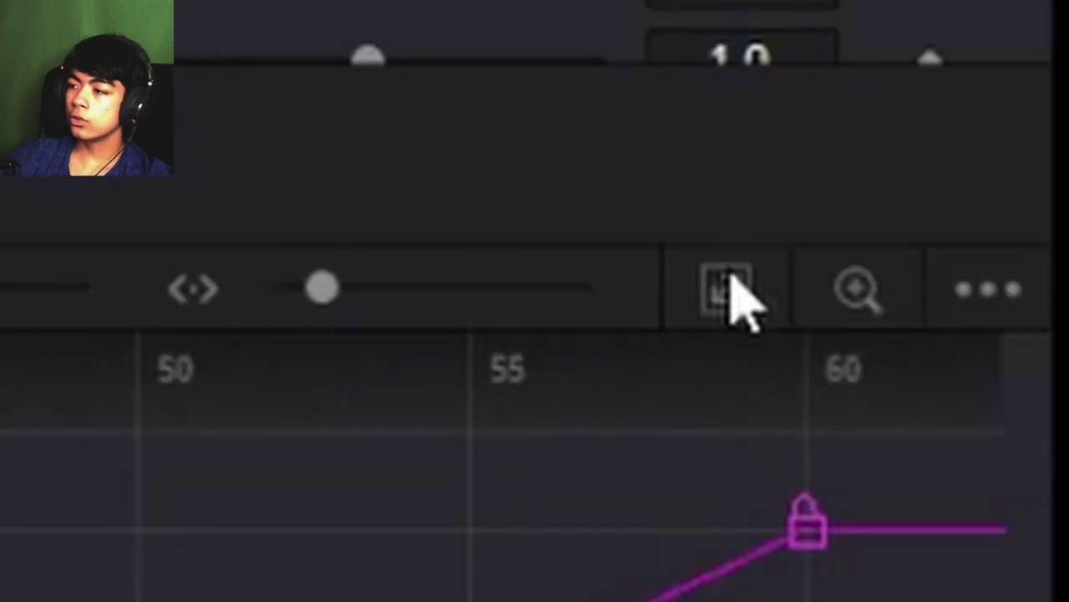
left_click(1038, 145)
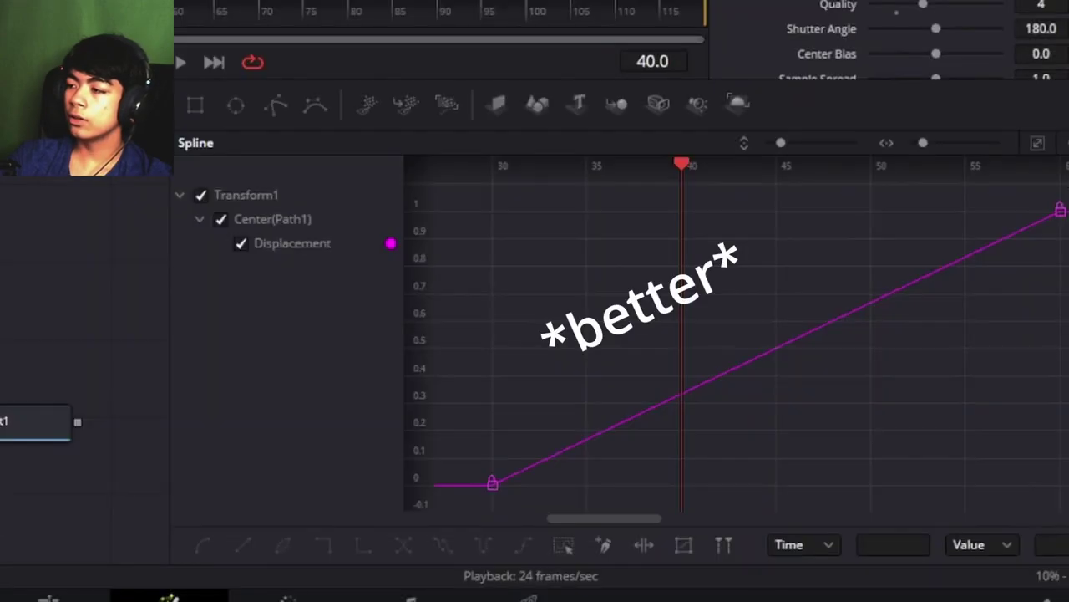
Ease the Displacement curve with its handles, flat out of the frame 30 keyframe and vertical into the frame 60 keyframe.
left_click_drag(458, 511, 835, 435)
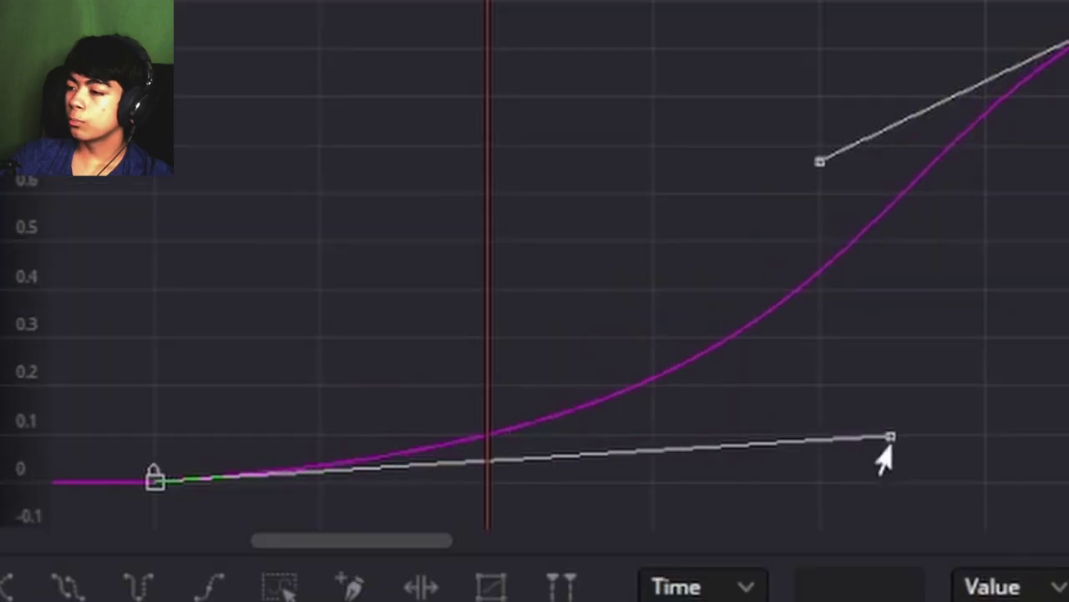
left_click_drag(878, 439, 1011, 487)
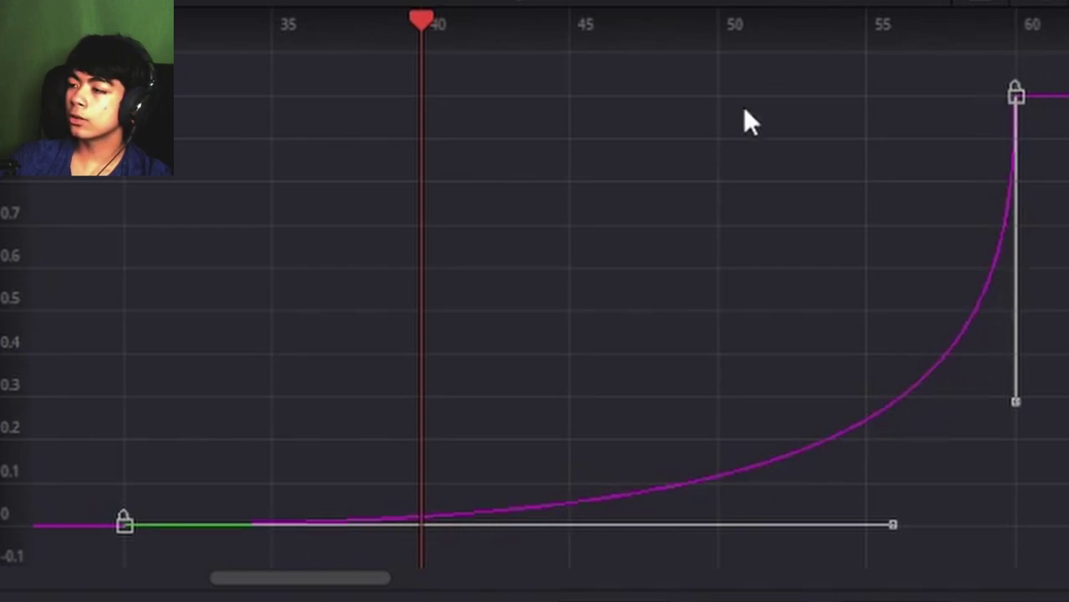
scroll(574, 234, "down", 2)
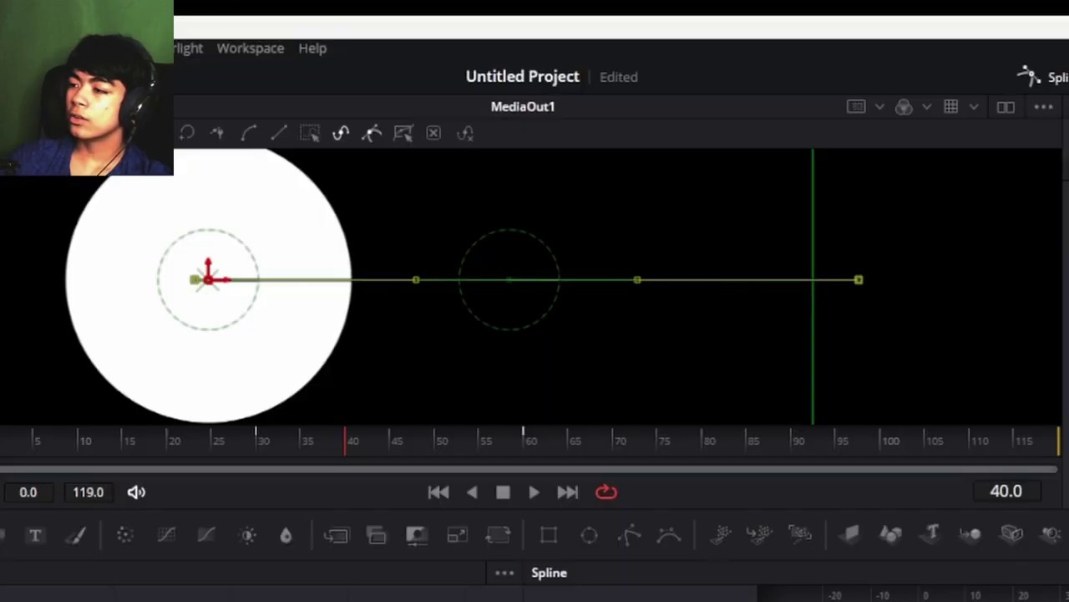
Play back the circle's movement across the frame to review the eased animation.
key("space")
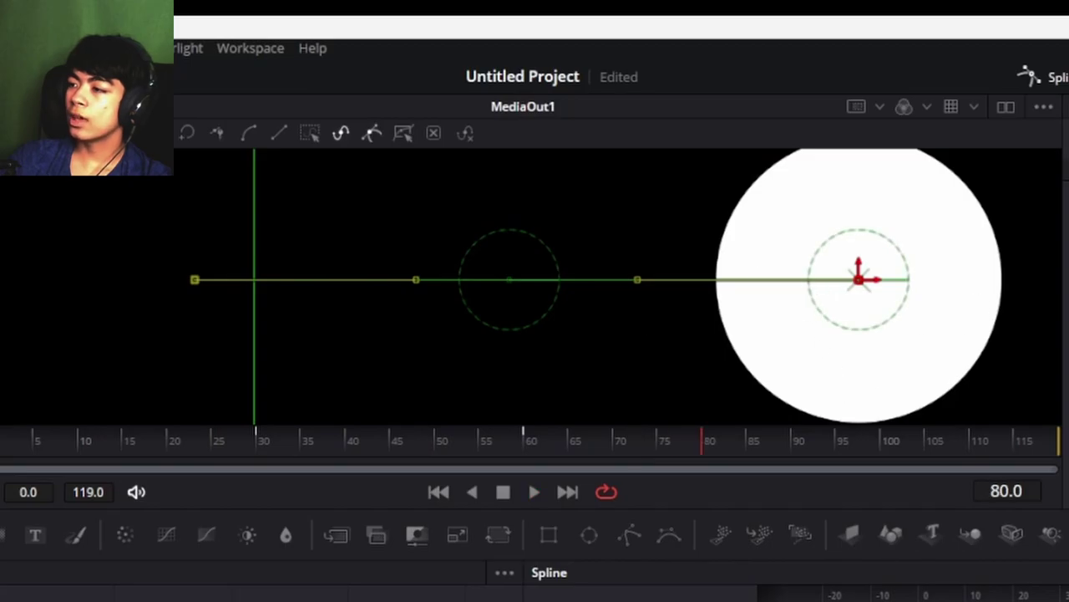
left_click_drag(393, 255, 255, 143)
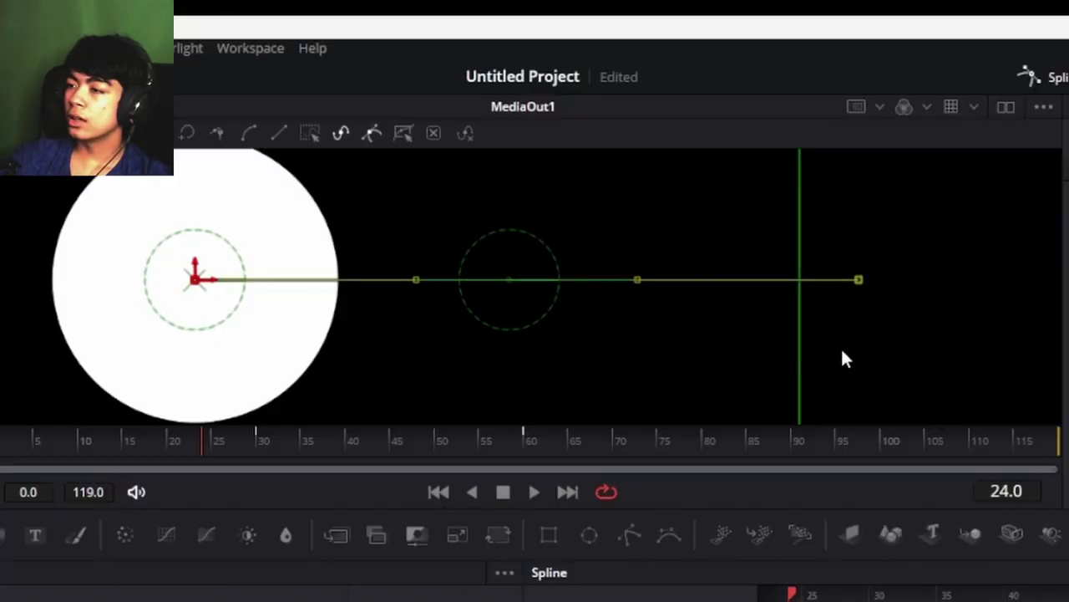
key("space")
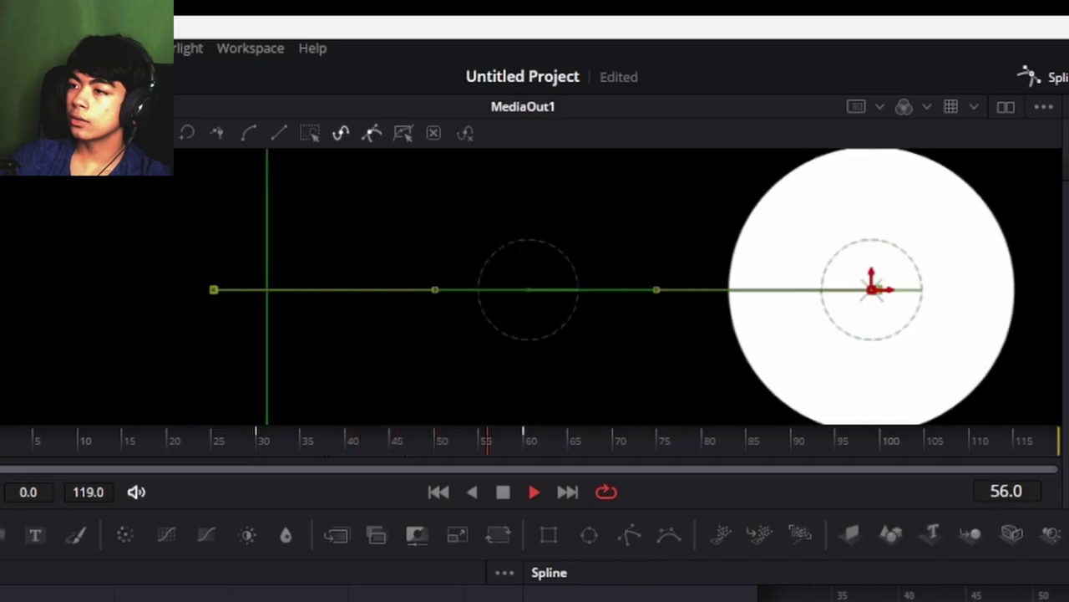
left_click_drag(709, 521, 699, 585)
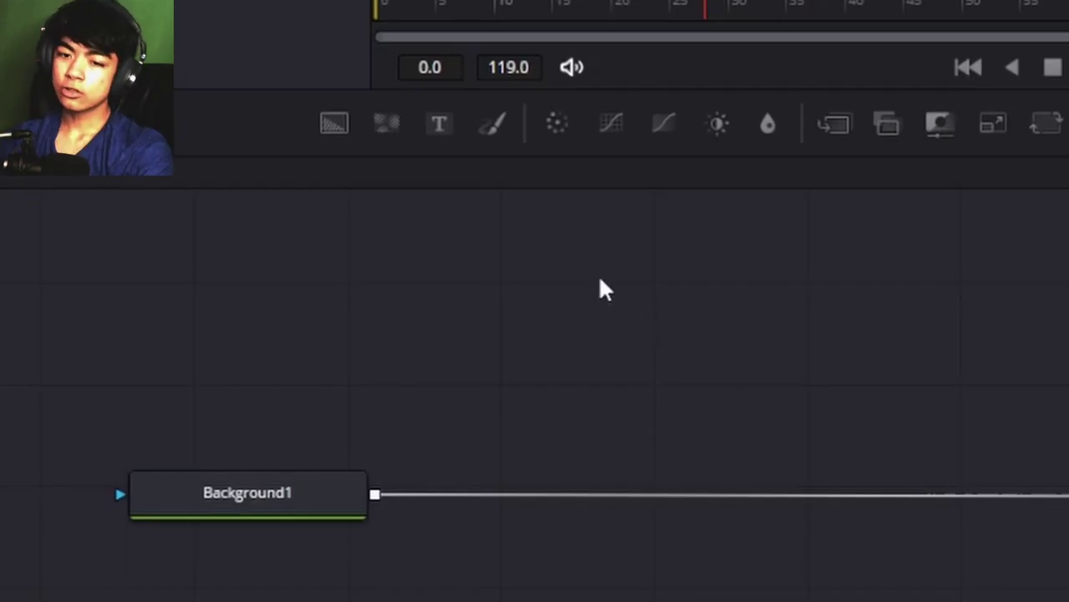
Merge a new Background node over Background1 and set its colour to red #ff0004.
left_click_drag(335, 121, 620, 510)
left_click(614, 557)
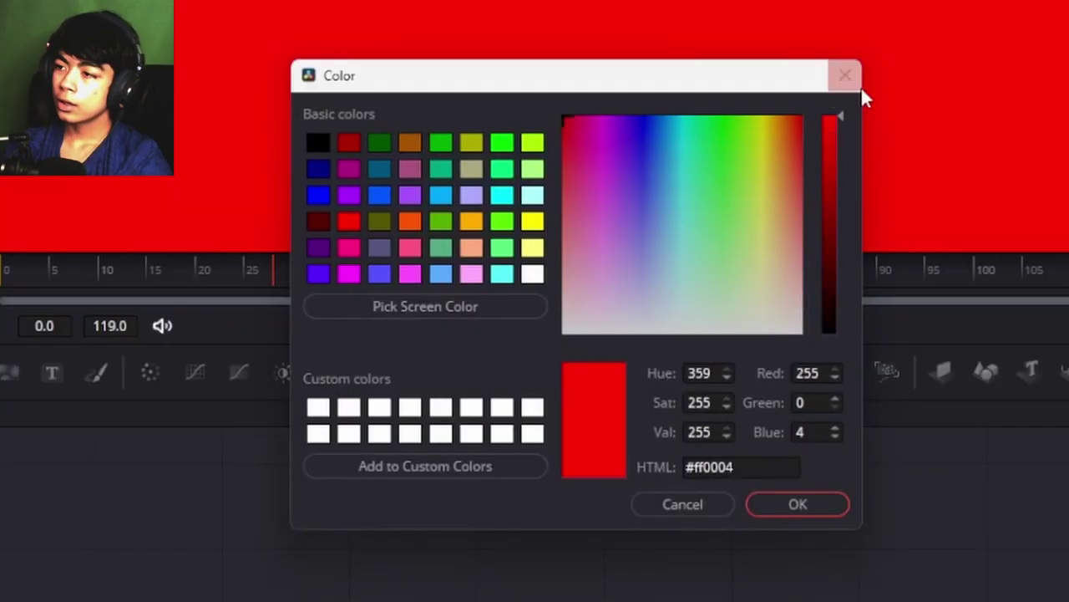
left_click(782, 505)
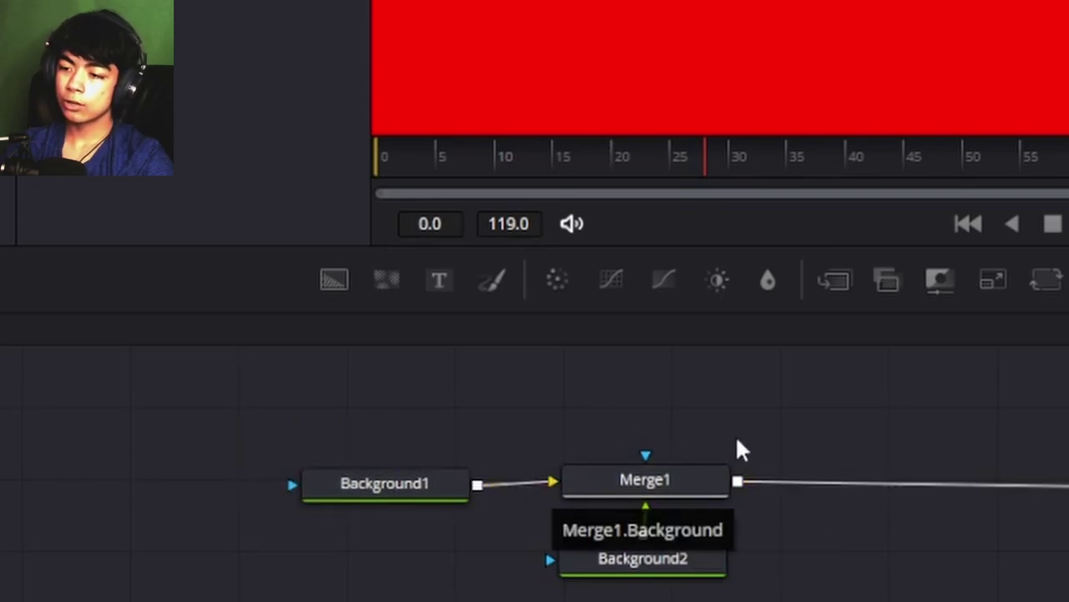
Mask Merge1 with an unfilled rectangle of border width 0.0189, and recolour Background2 to blue #0088ff.
left_click_drag(527, 229, 651, 421)
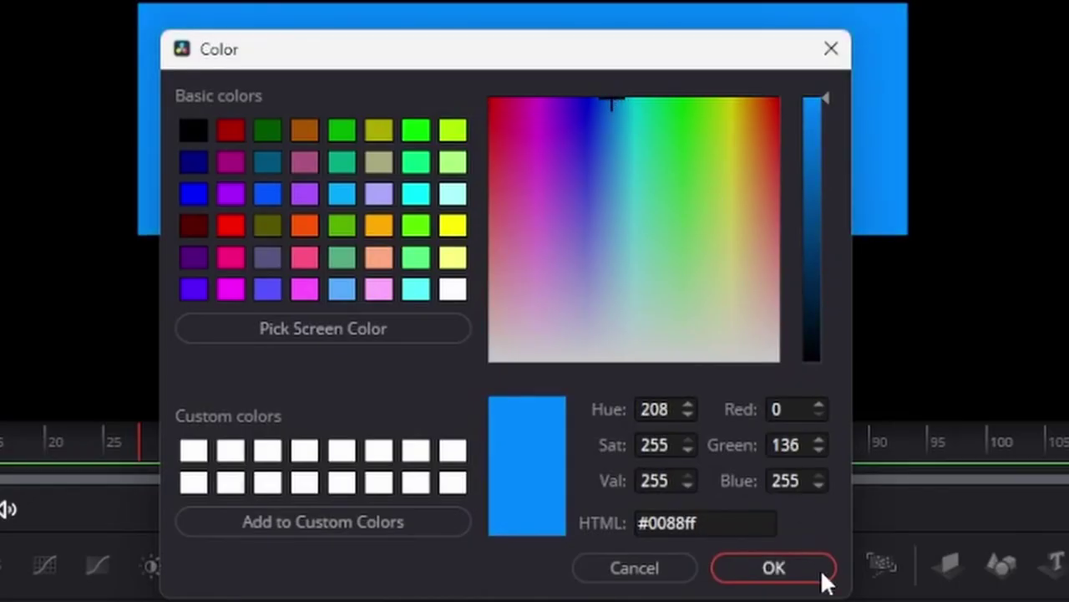
left_click(819, 568)
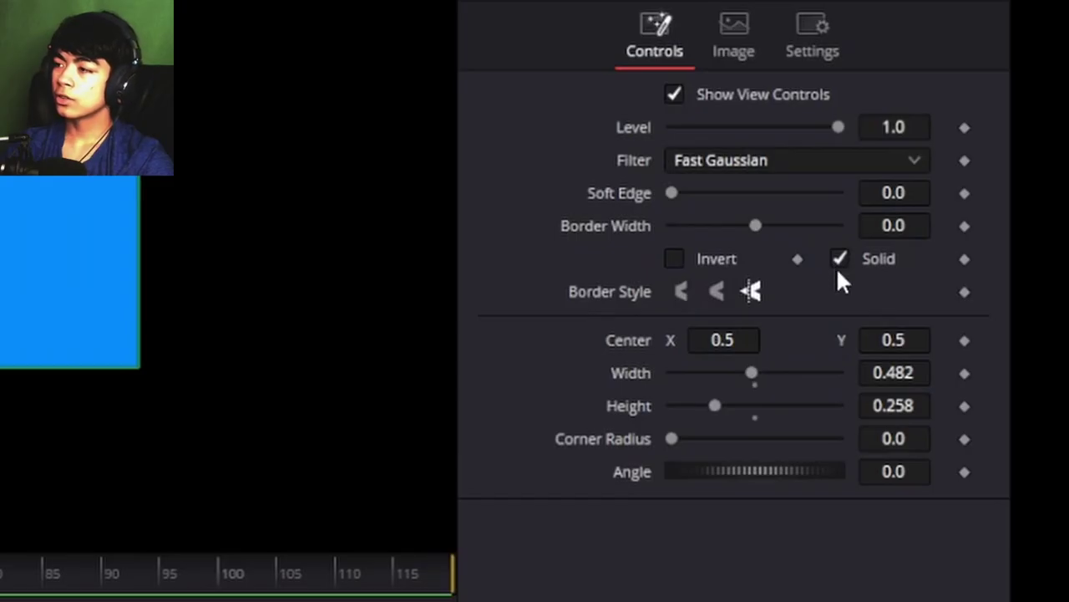
left_click(838, 259)
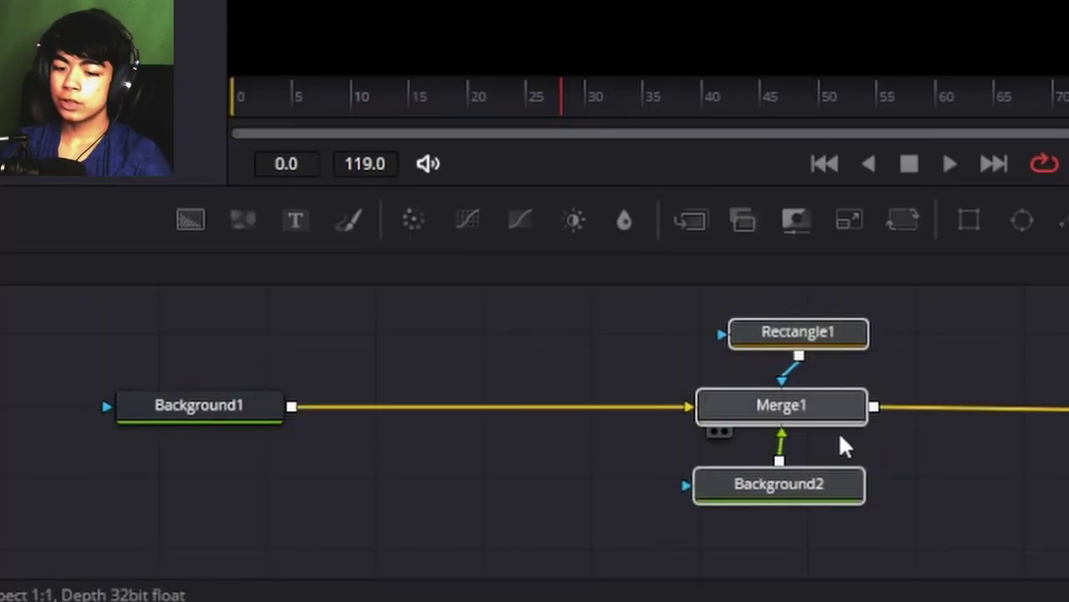
Paste a copy of the Rectangle1, Merge1 and Background2 group into the node chain, and make the copied rectangle solid.
key("ctrl+v")
left_click_drag(1036, 393, 480, 407)
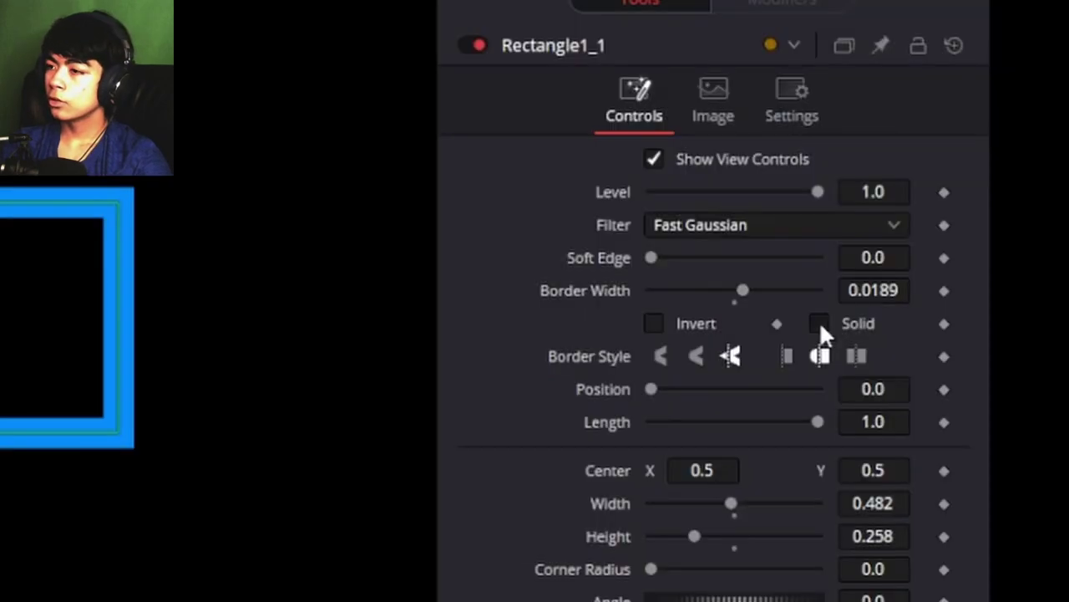
left_click(821, 321)
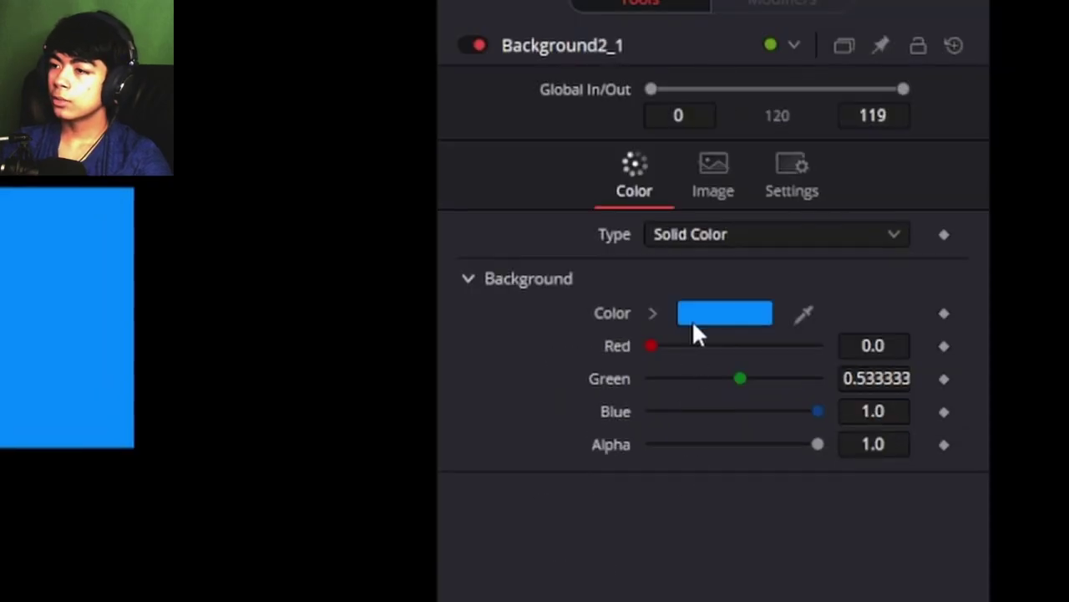
Recolour Background2_1 to white and adjust Merge1_1's Blend so the inner rectangle is semi-transparent.
left_click(693, 316)
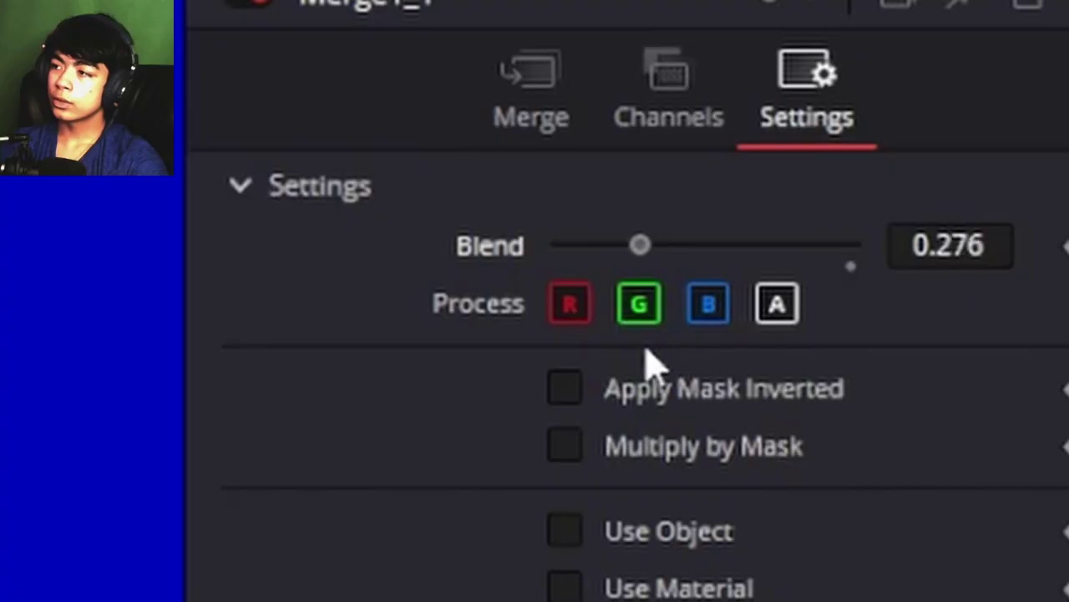
left_click_drag(647, 358, 735, 363)
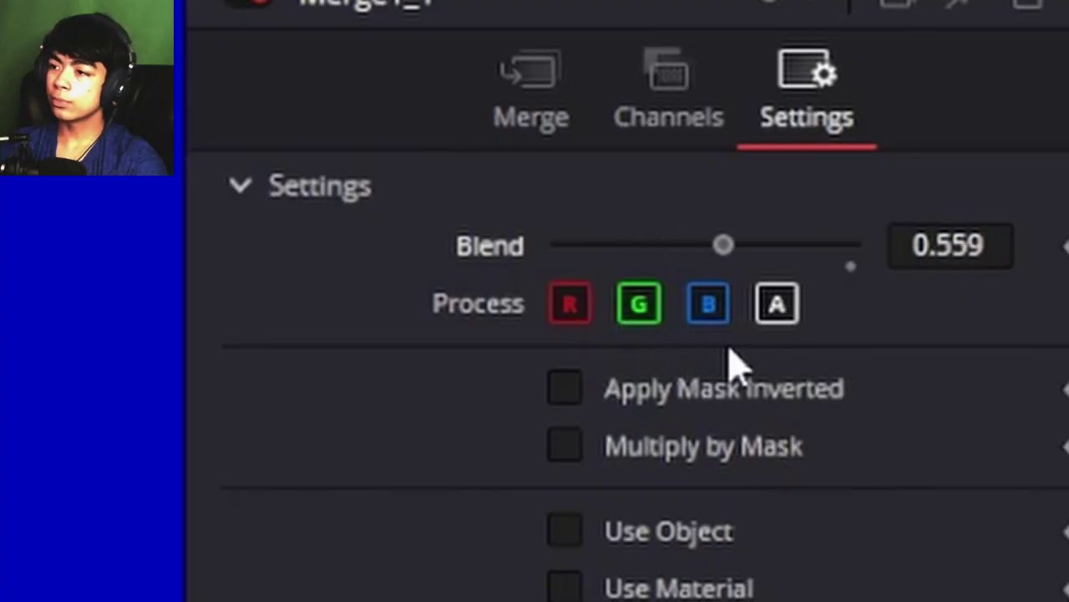
left_click_drag(735, 364, 772, 368)
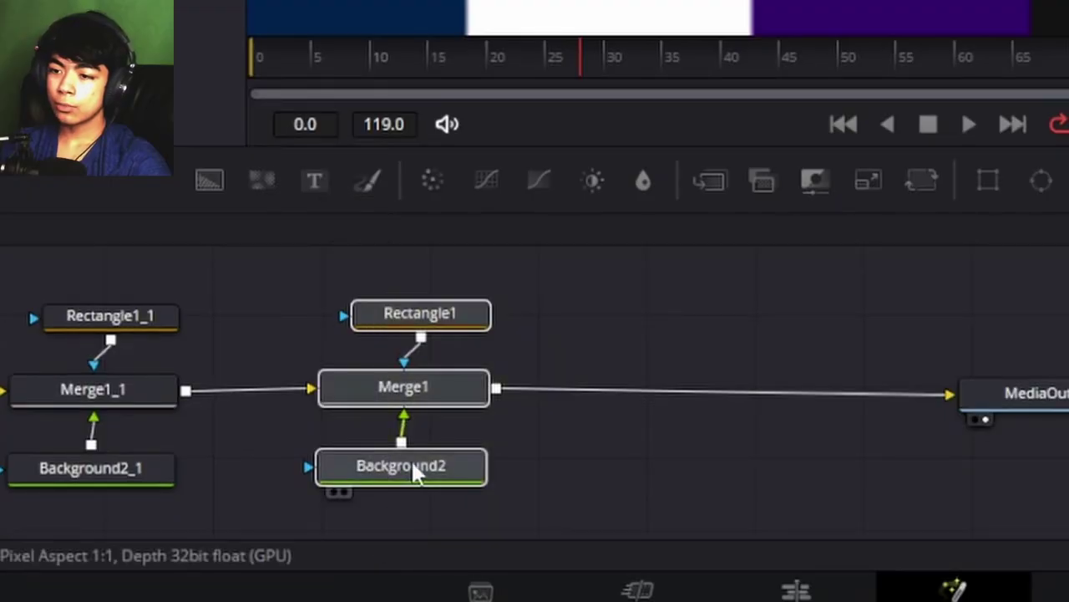
Merge a new Text node reading SUBSCRIBE over Merge1's output and browse the fonts for a thin typeface.
left_click_drag(417, 471, 317, 390)
left_click_drag(313, 181, 602, 393)
left_click_drag(358, 491, 554, 439)
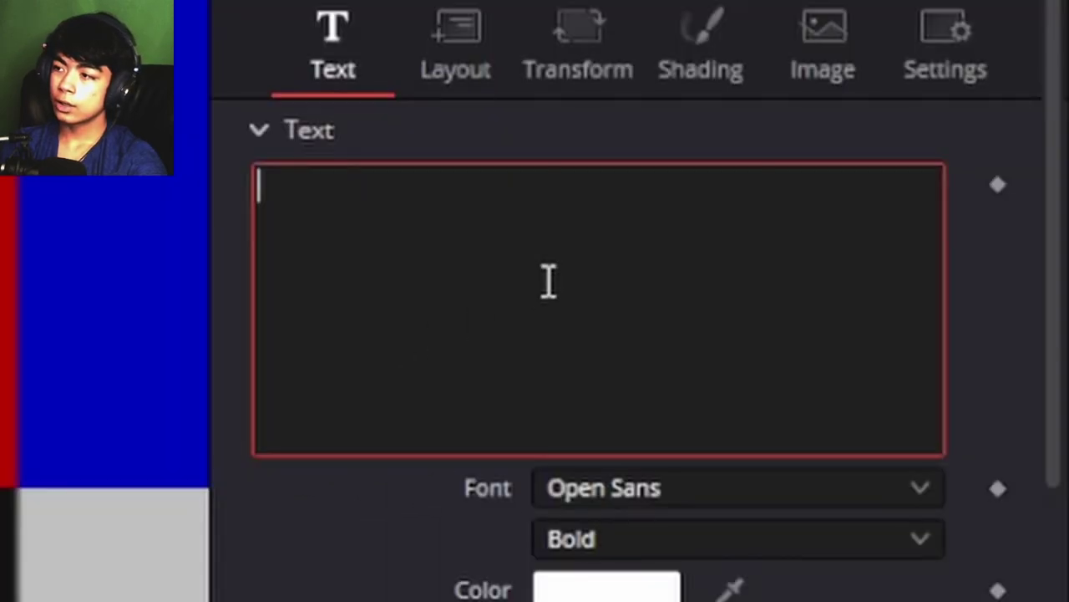
type("SUBSCRIBE")
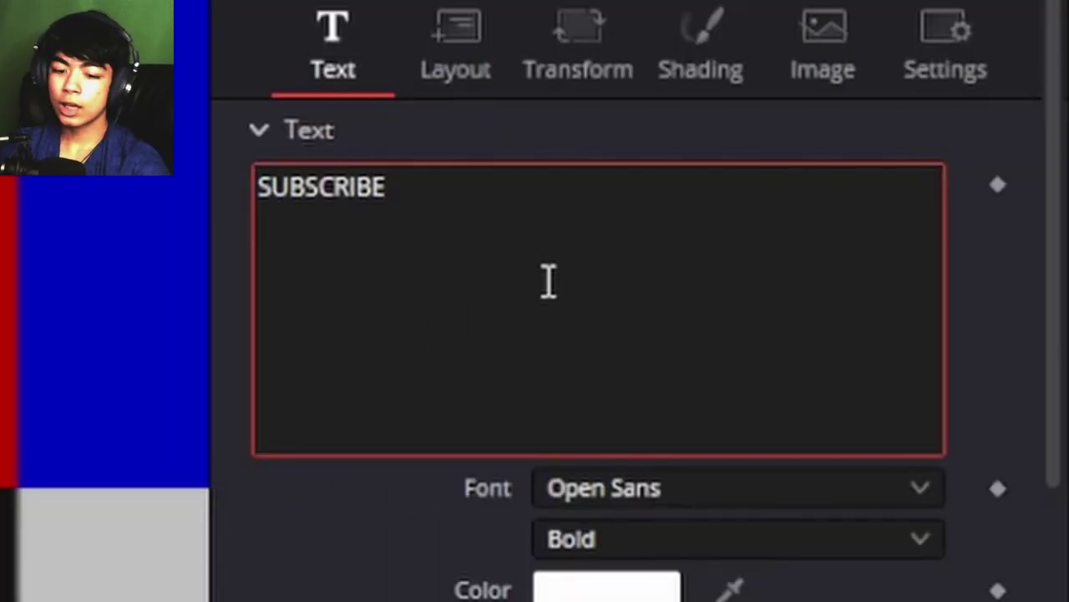
left_click(635, 488)
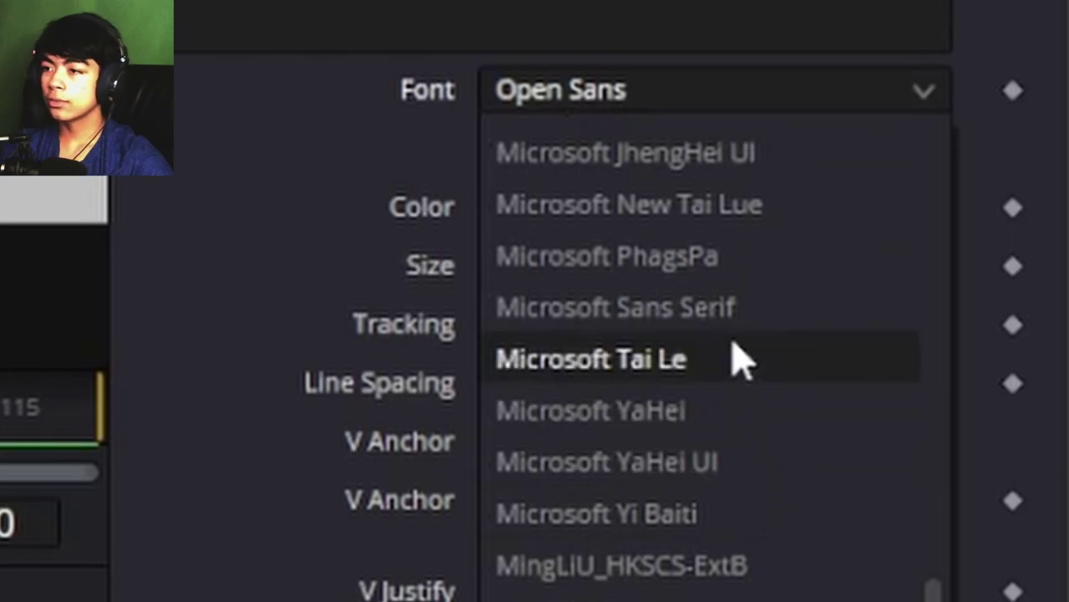
scroll(731, 501, "up", 5)
scroll(752, 502, "up", 1)
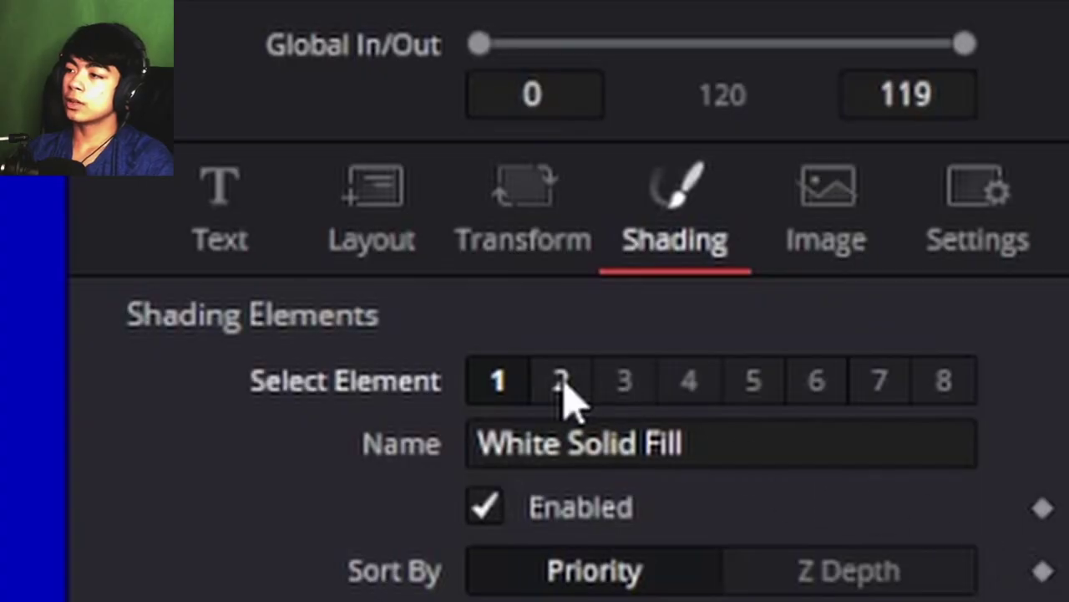
Enable shading element 2 on Text1 as a black filled drop shadow, adjusting its X and Y softness and offset.
left_click(563, 386)
left_click(573, 501)
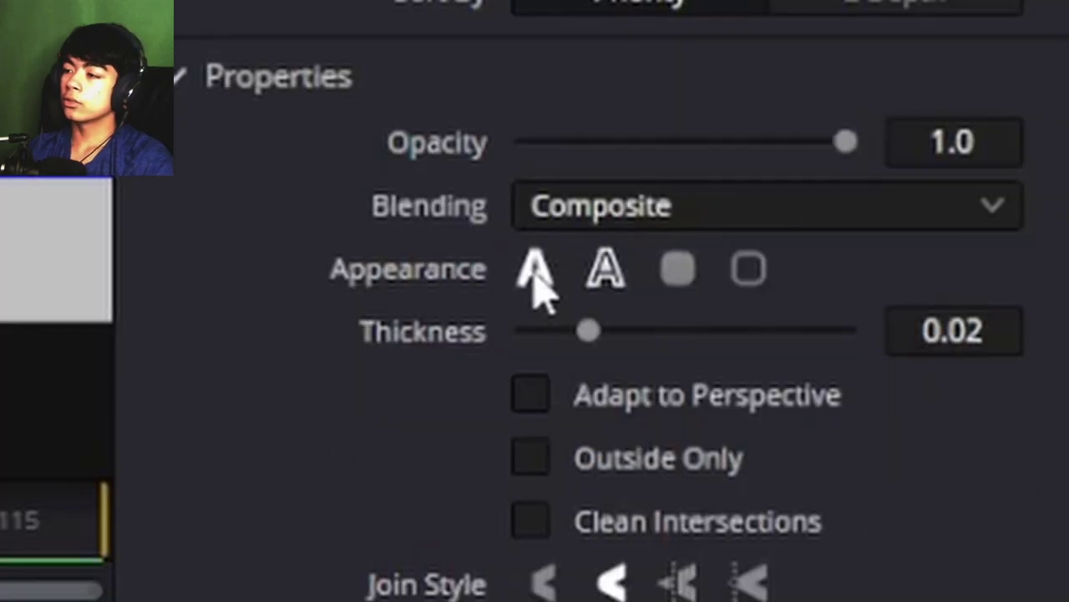
left_click(532, 269)
left_click(668, 454)
left_click_drag(676, 288, 676, 449)
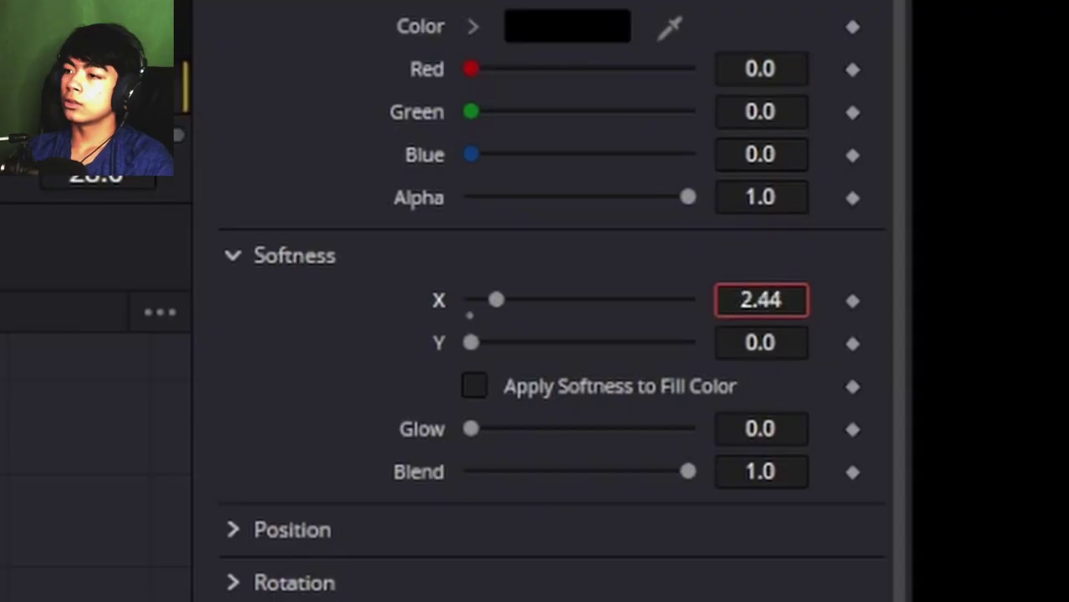
left_click_drag(762, 300, 744, 300)
left_click_drag(762, 341, 793, 341)
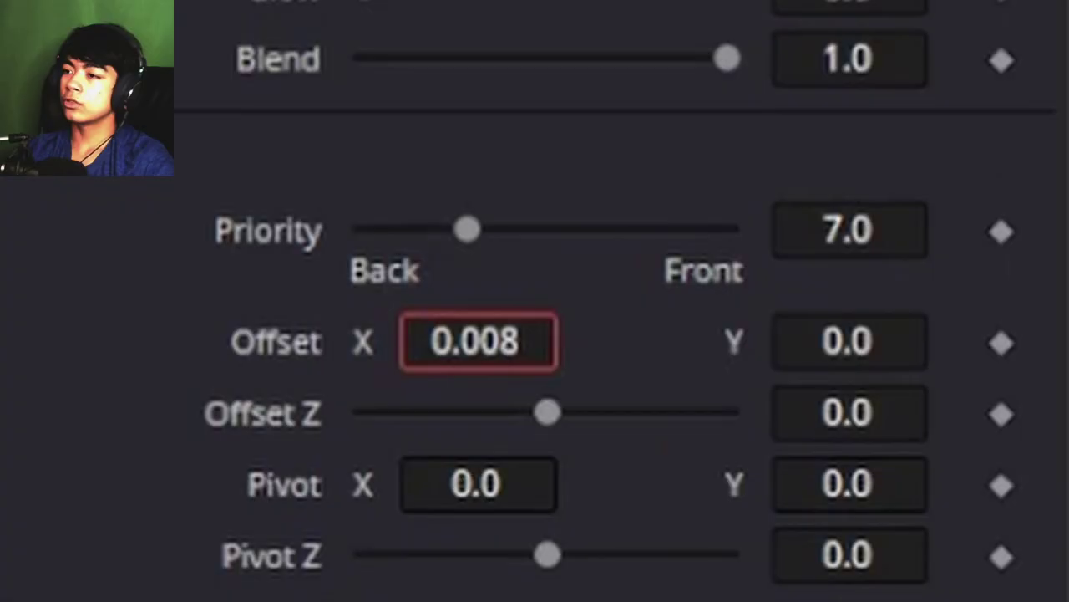
left_click_drag(477, 341, 573, 370)
left_click_drag(848, 342, 832, 342)
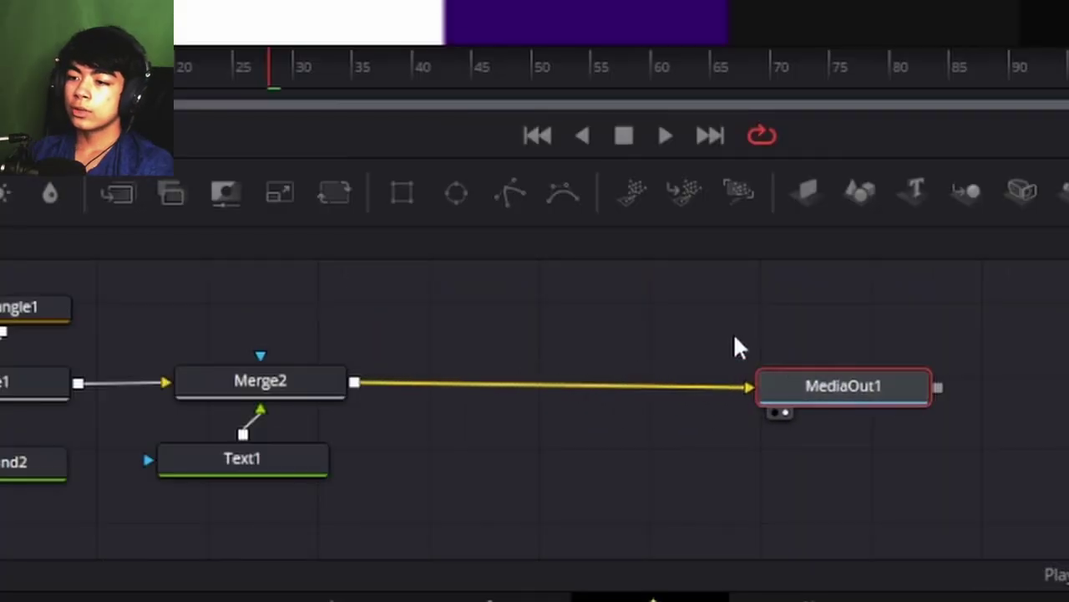
Insert a Transform node between Merge2 and MediaOut1, making room in the chain.
left_click(734, 333)
left_click_drag(526, 312, 585, 311)
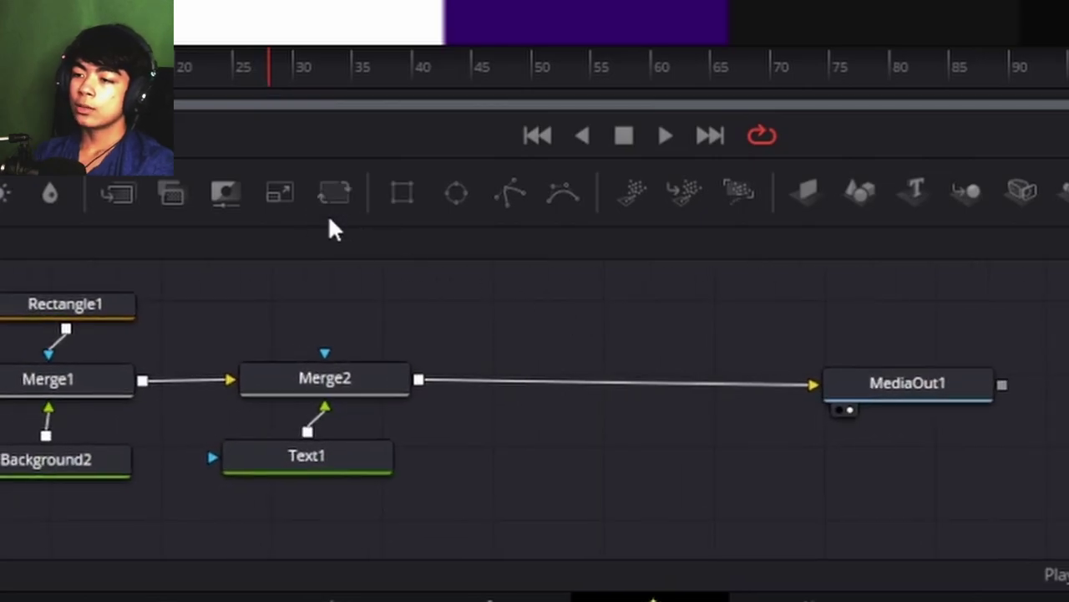
left_click_drag(333, 196, 630, 393)
Keyframe Transform1's Center at frame 20, and lower Center X at frame 0 for a slide-in from the left.
left_click(188, 80)
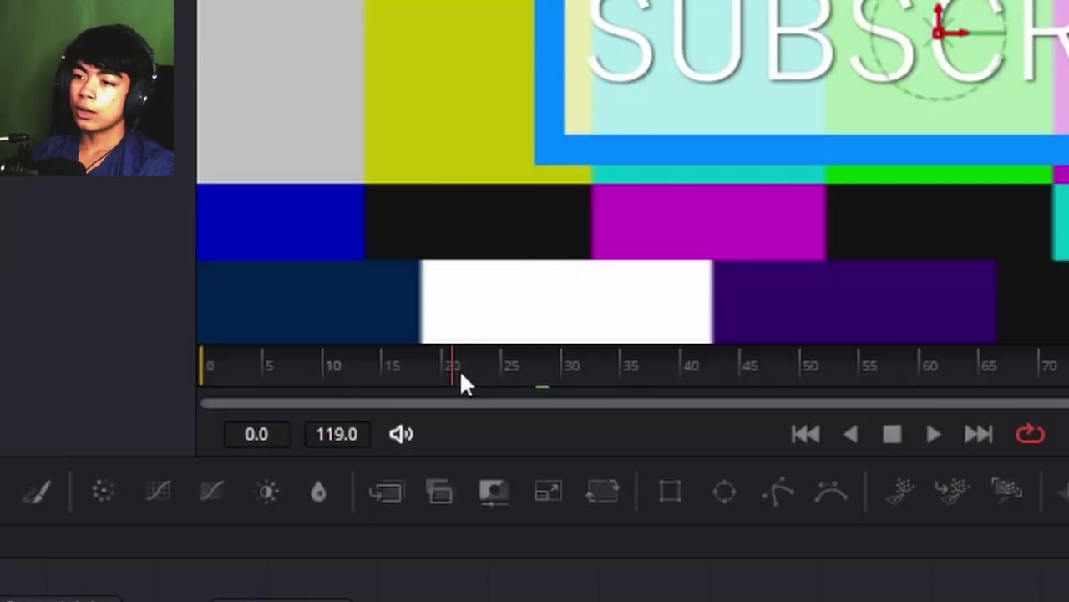
left_click_drag(630, 163, 869, 144)
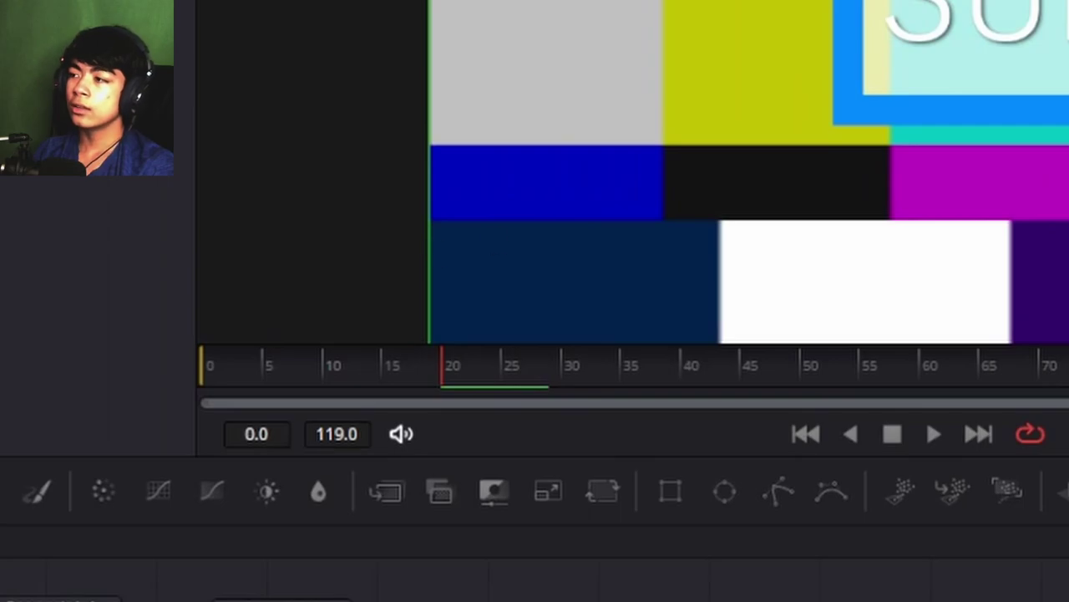
left_click(902, 265)
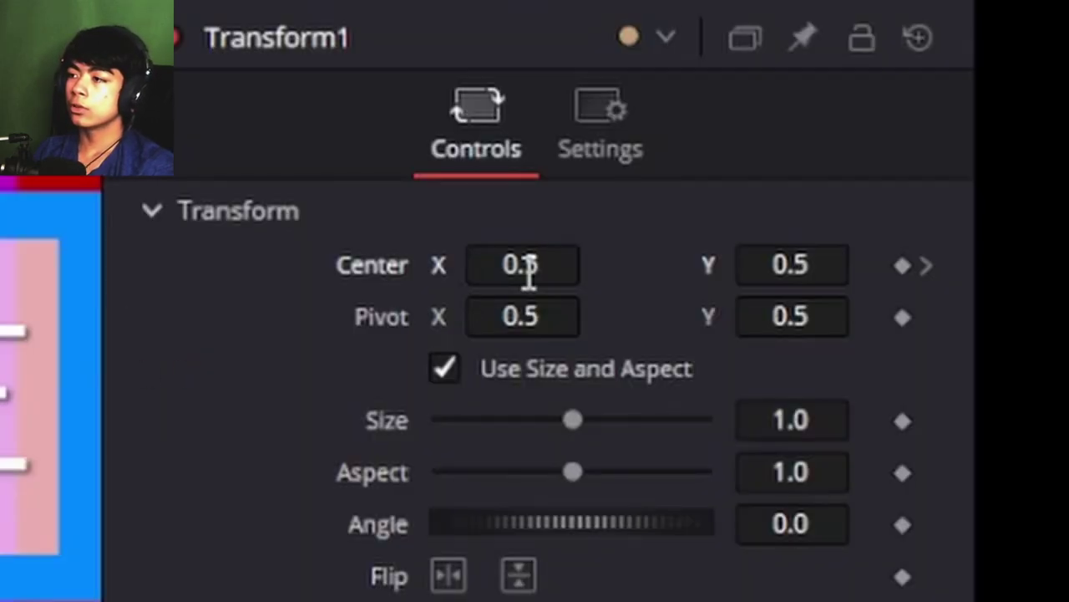
left_click_drag(530, 274, 504, 275)
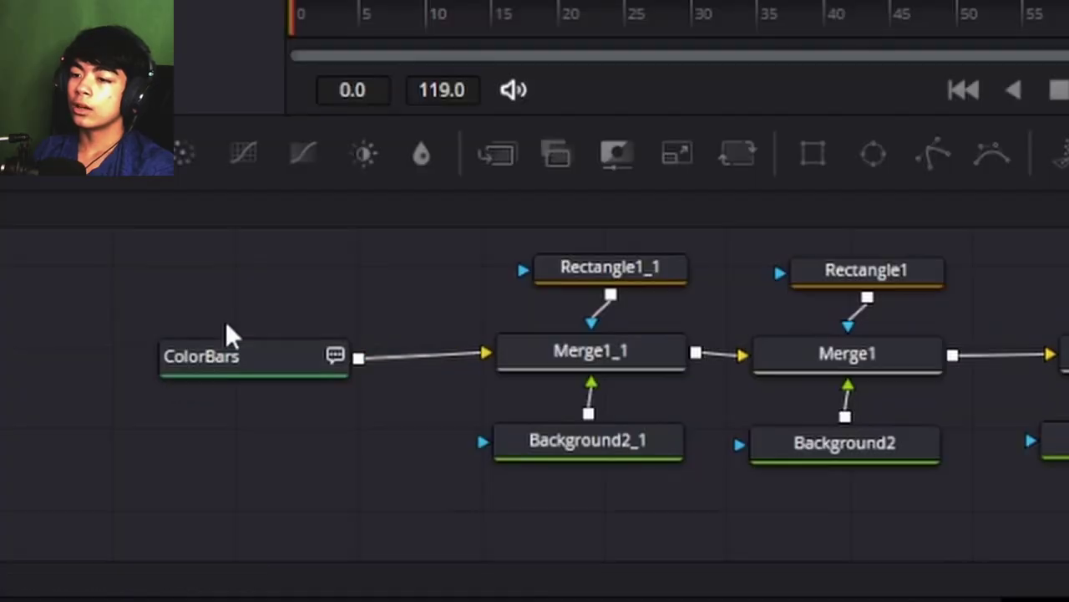
Replace the ColorBars node with a Background node feeding Merge1_1, and set the background's alpha to 0.
left_click(218, 360)
key("Delete")
left_click_drag(184, 153, 298, 356)
left_click_drag(404, 358, 487, 351)
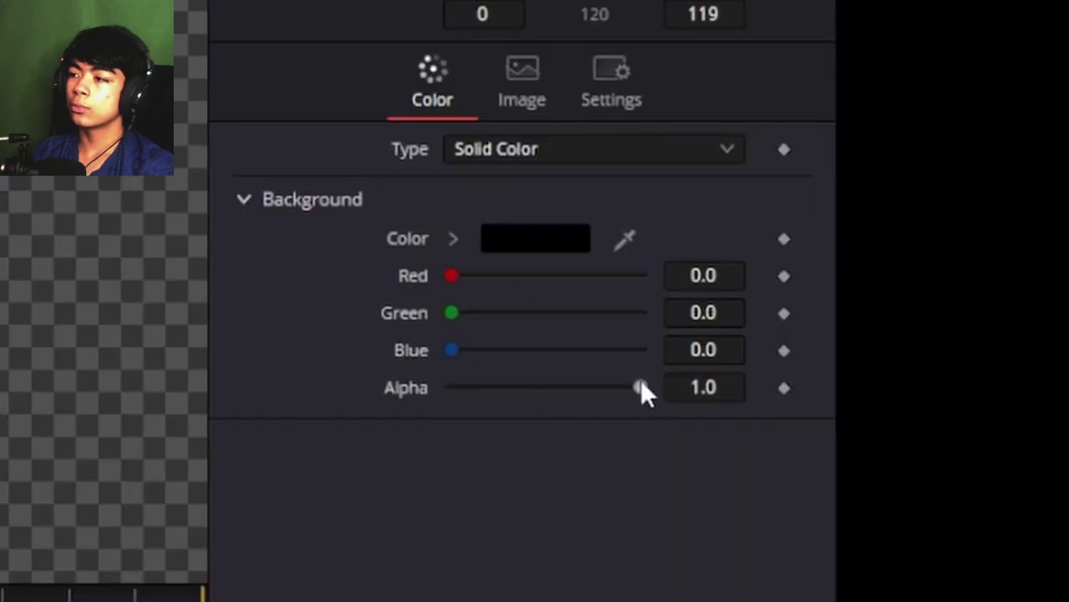
left_click_drag(638, 390, 451, 387)
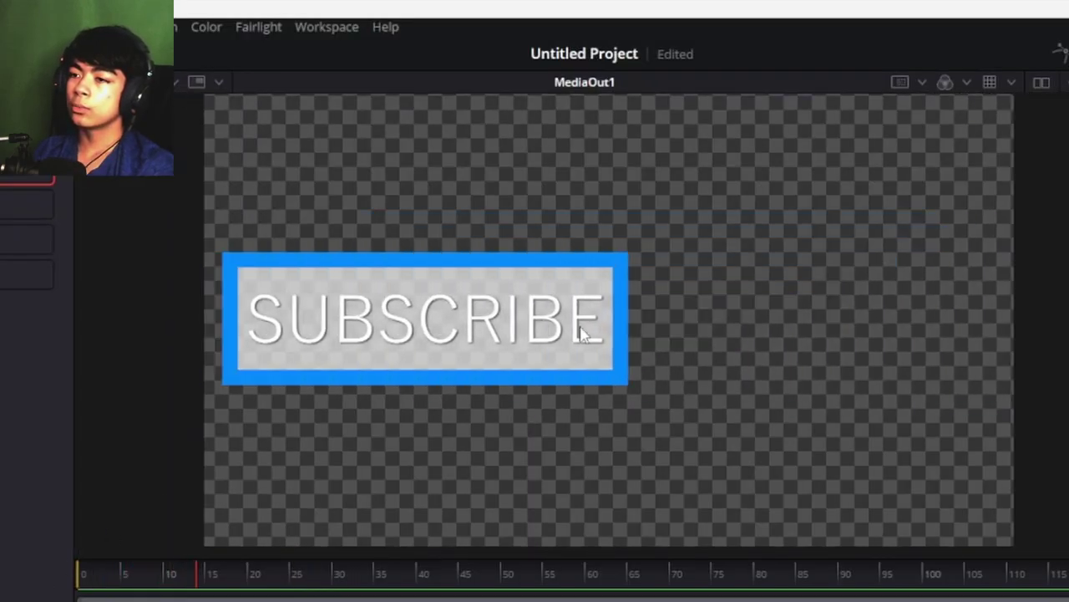
Scrub through the SUBSCRIBE slide-in and raise the motion blur Quality on Transform1.
left_click_drag(162, 577, 255, 592)
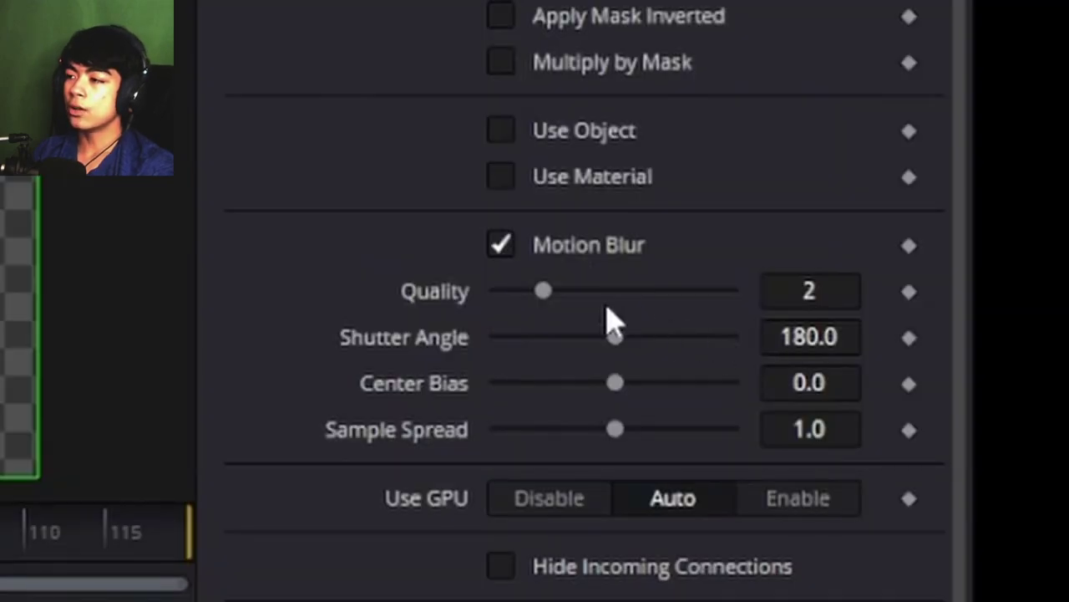
left_click(603, 293)
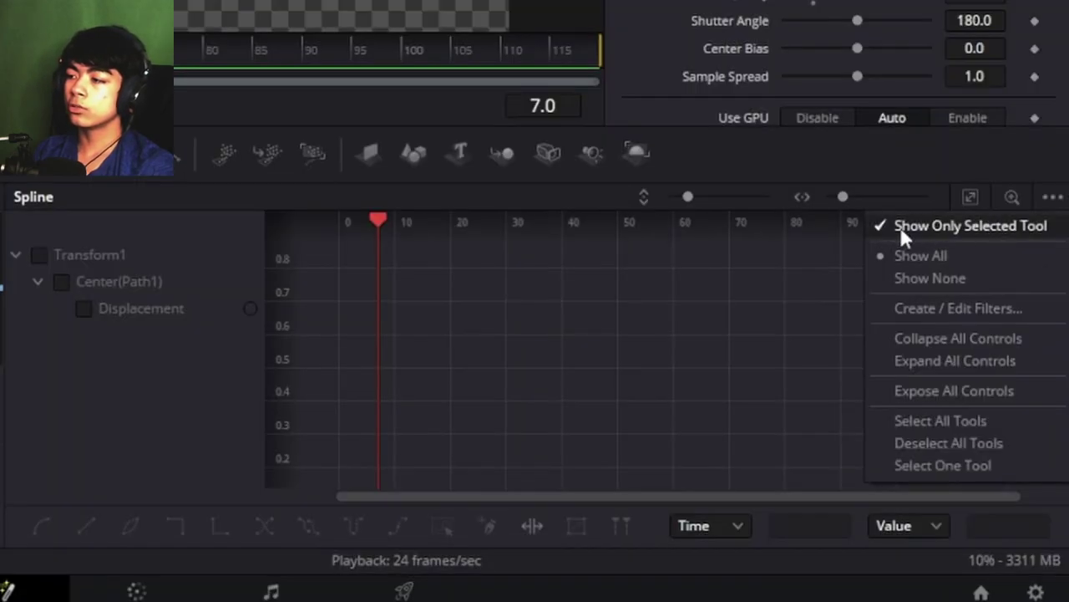
Ease Transform1's Displacement curve with a vertical handle on the first keyframe and a long level handle on the last, and scrub the motion.
left_click(980, 257)
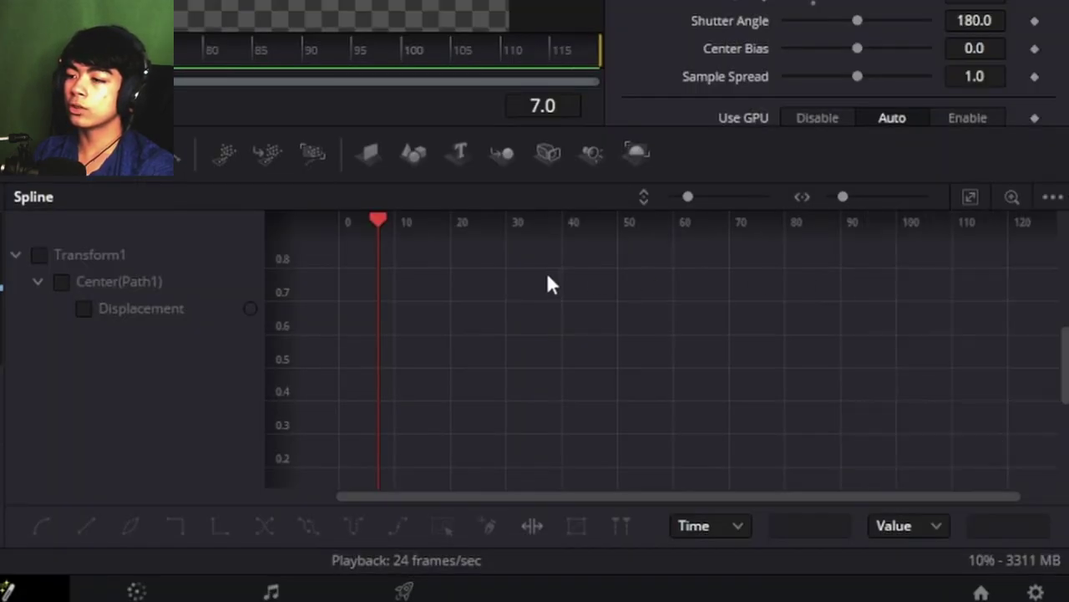
key("ctrl+f")
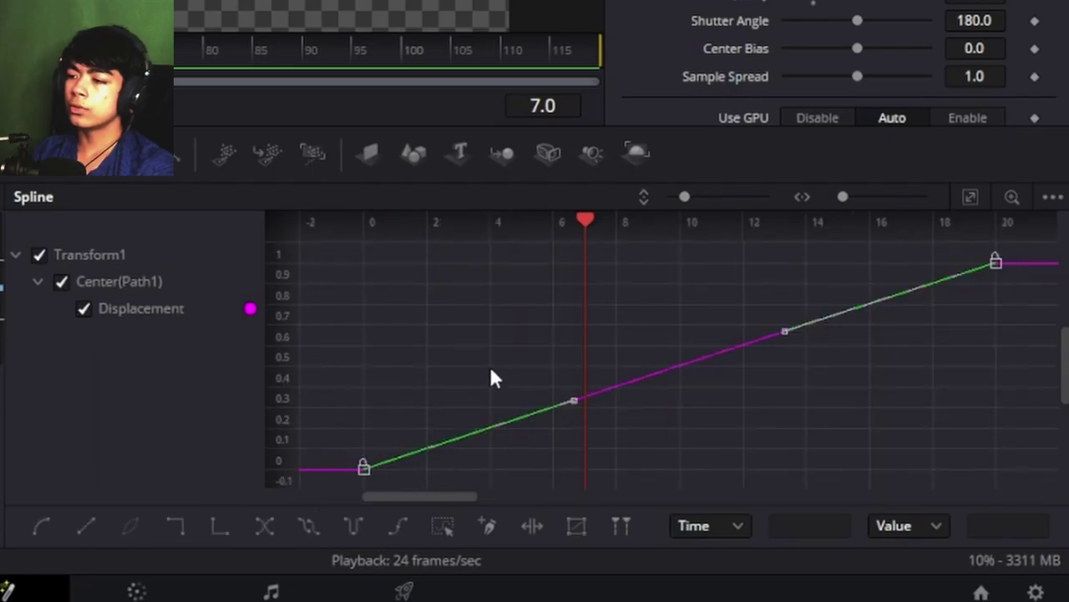
left_click_drag(587, 408, 343, 269)
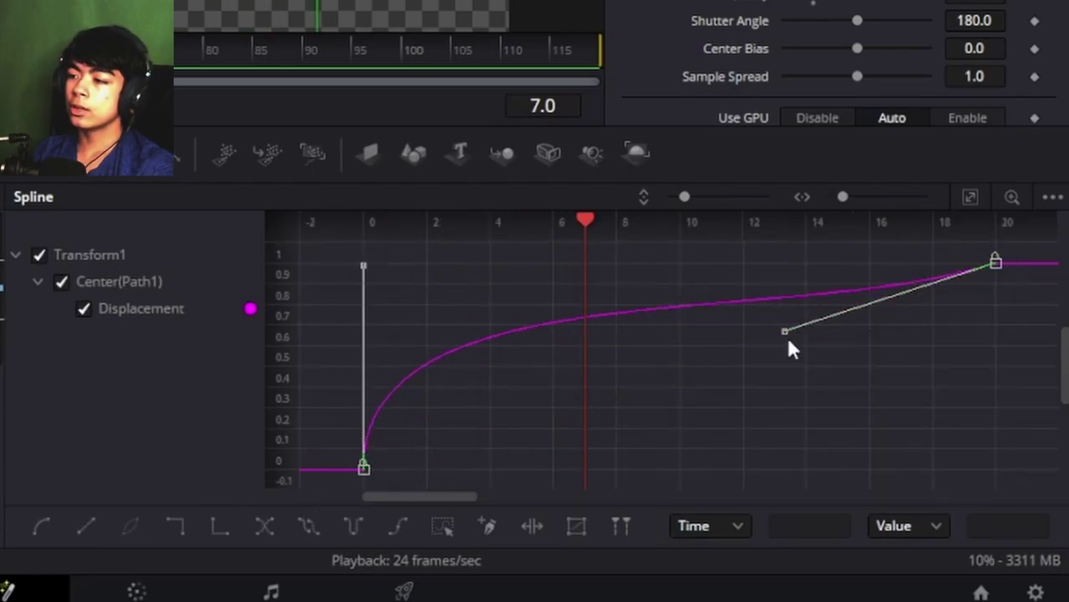
left_click_drag(786, 334, 544, 263)
left_click(508, 224)
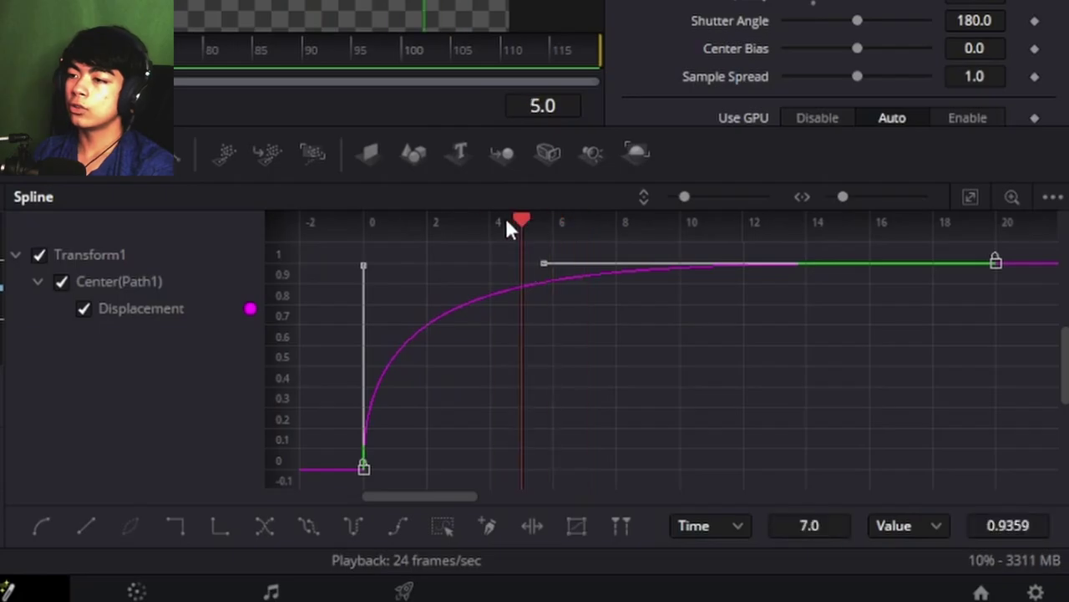
left_click_drag(508, 223, 310, 224)
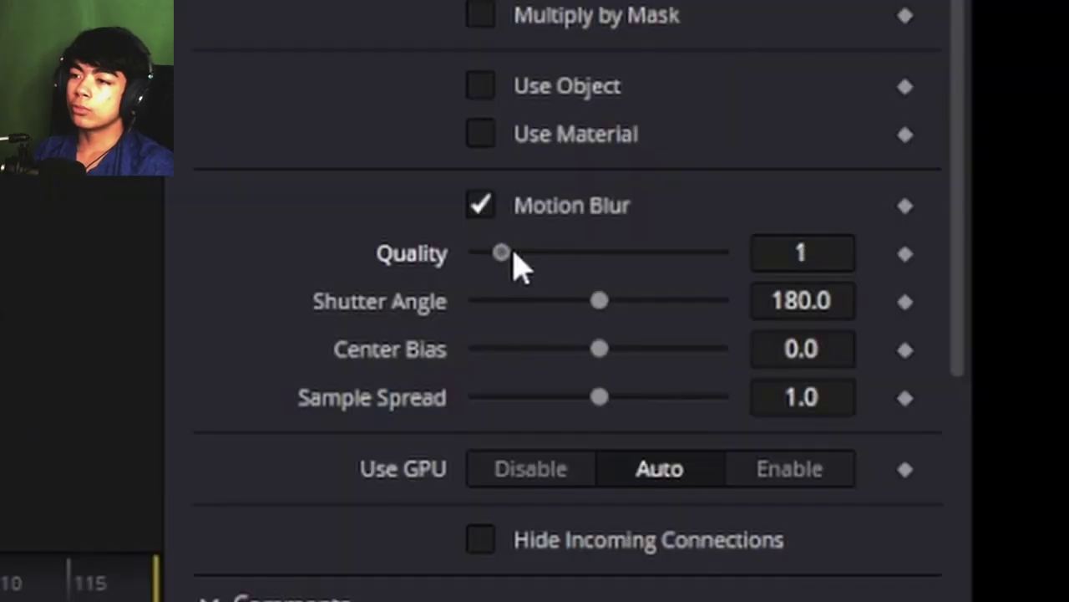
Set Transform1's motion blur Quality to 10 and reduce its Shutter Angle.
mouse_move(513, 263)
left_mouse_down()
mouse_move(394, 298)
mouse_move(514, 274)
left_mouse_up()
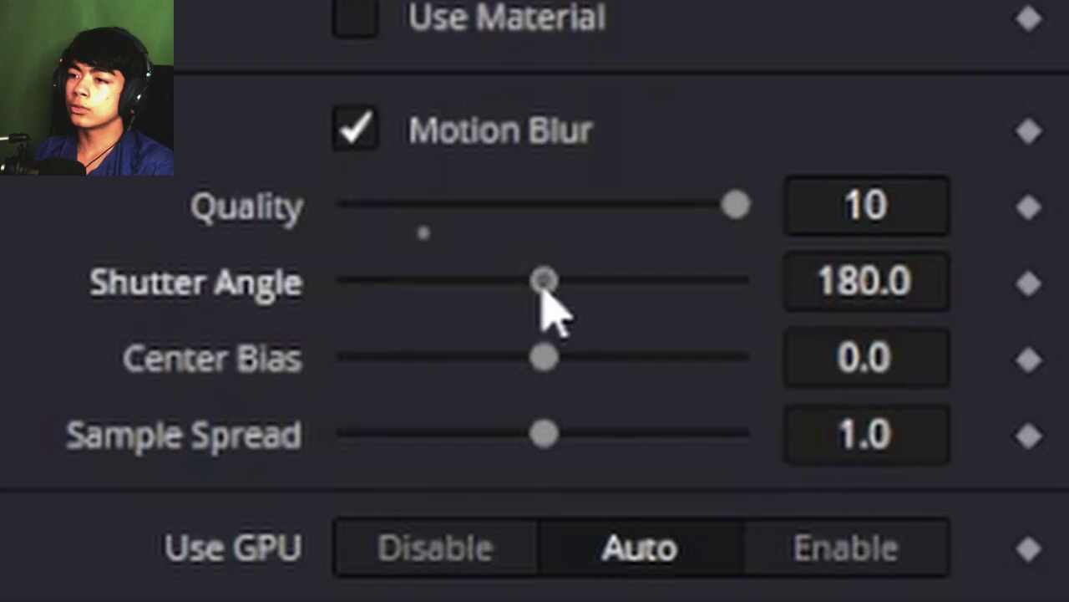
left_click_drag(544, 284, 449, 323)
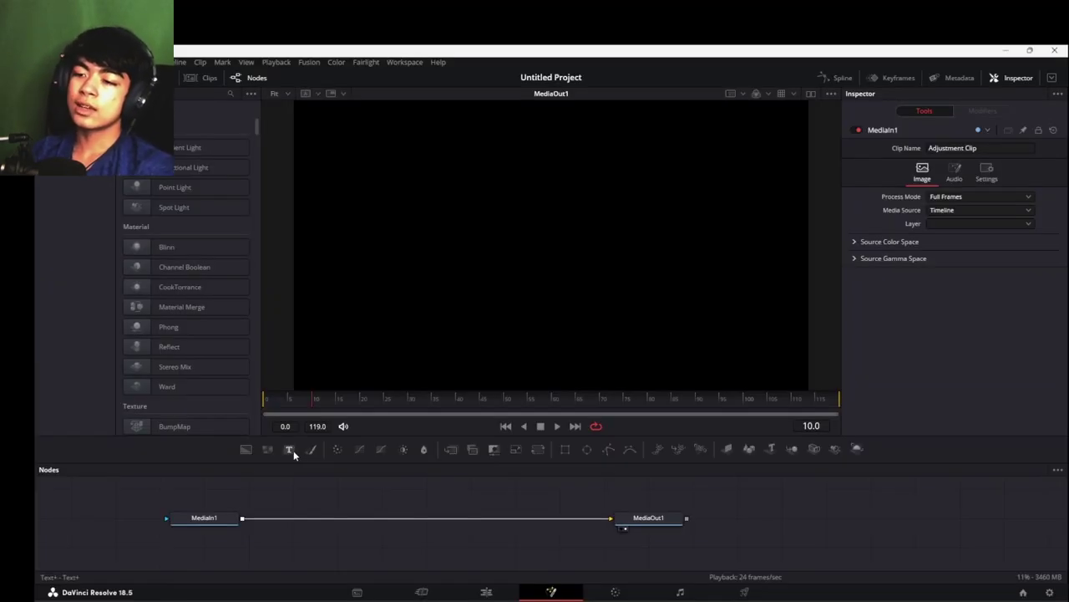
Merge a new Text node over MediaIn1 in the new composition and apply the TextTimer modifier to its text.
left_click_drag(290, 450, 311, 519)
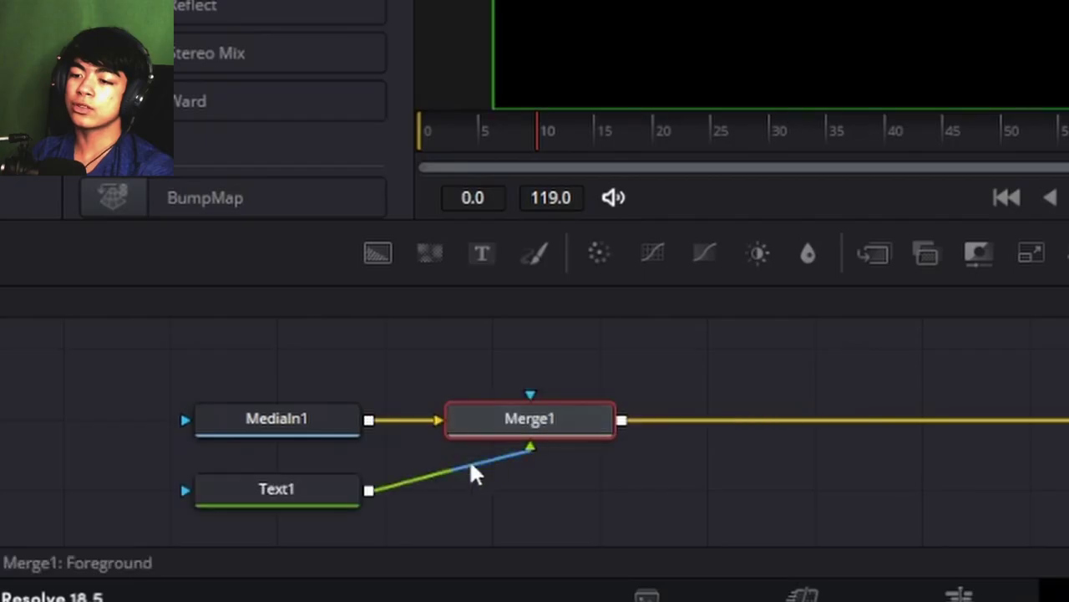
left_click(217, 554)
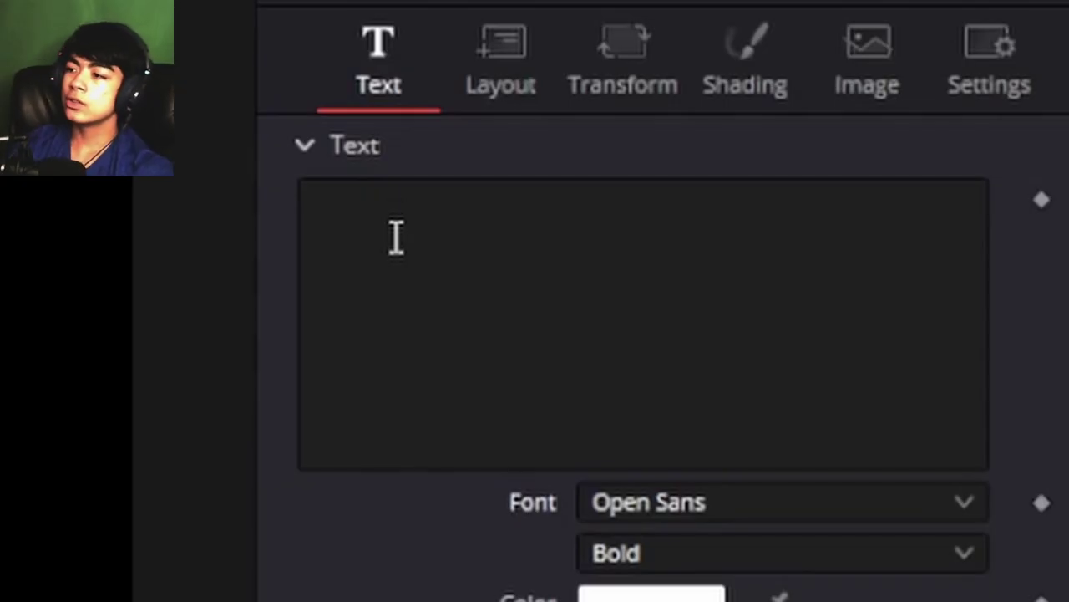
right_click(343, 212)
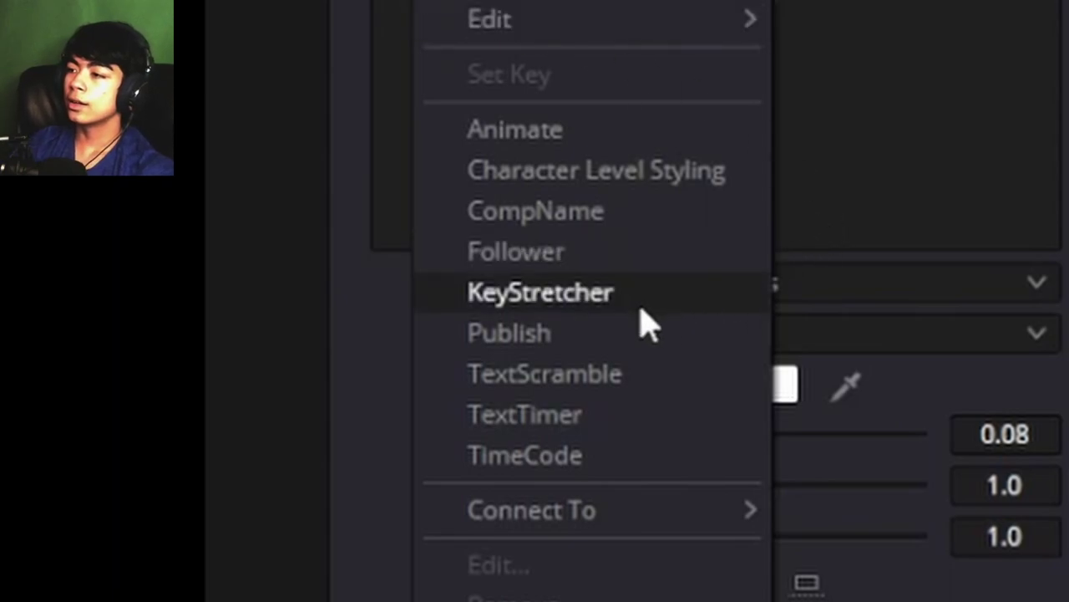
left_click(625, 386)
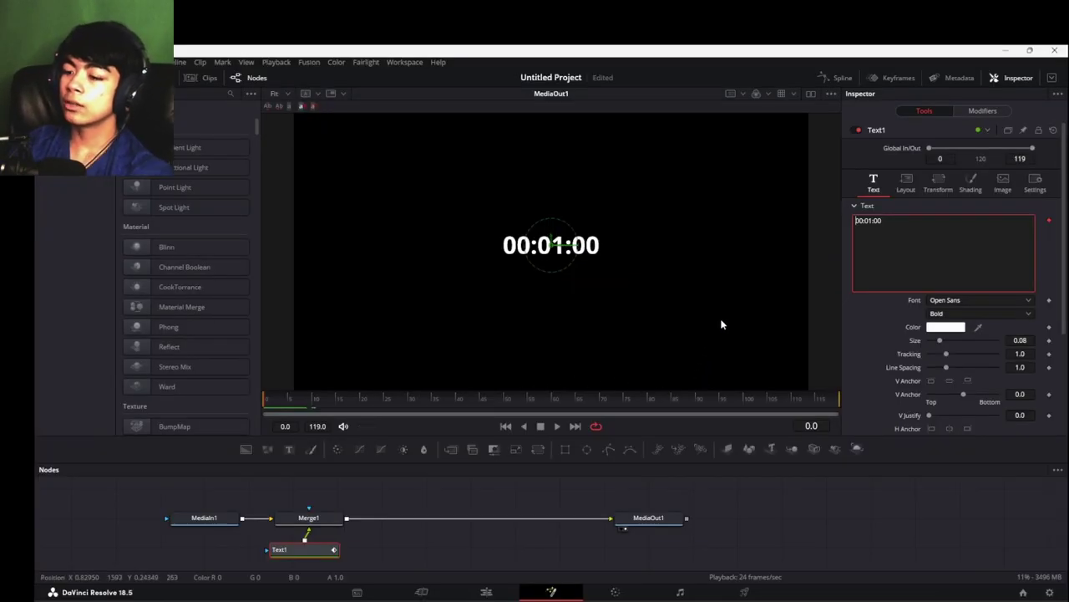
left_click(722, 324)
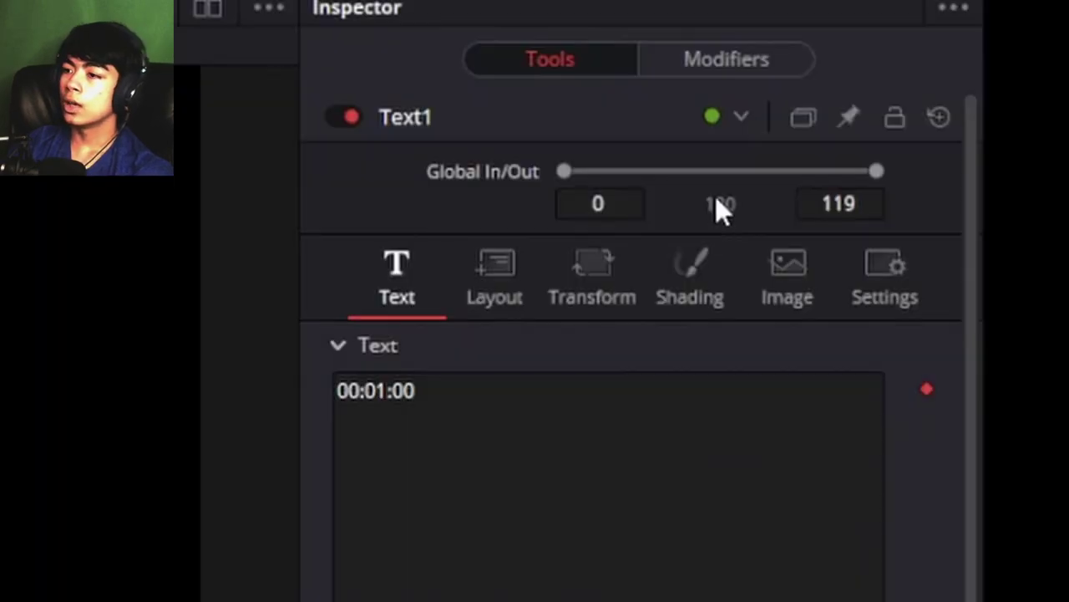
Review the TextTimer modifier's countdown controls, and apply the TimeCode modifier to Text1's emptied text instead.
left_click(741, 61)
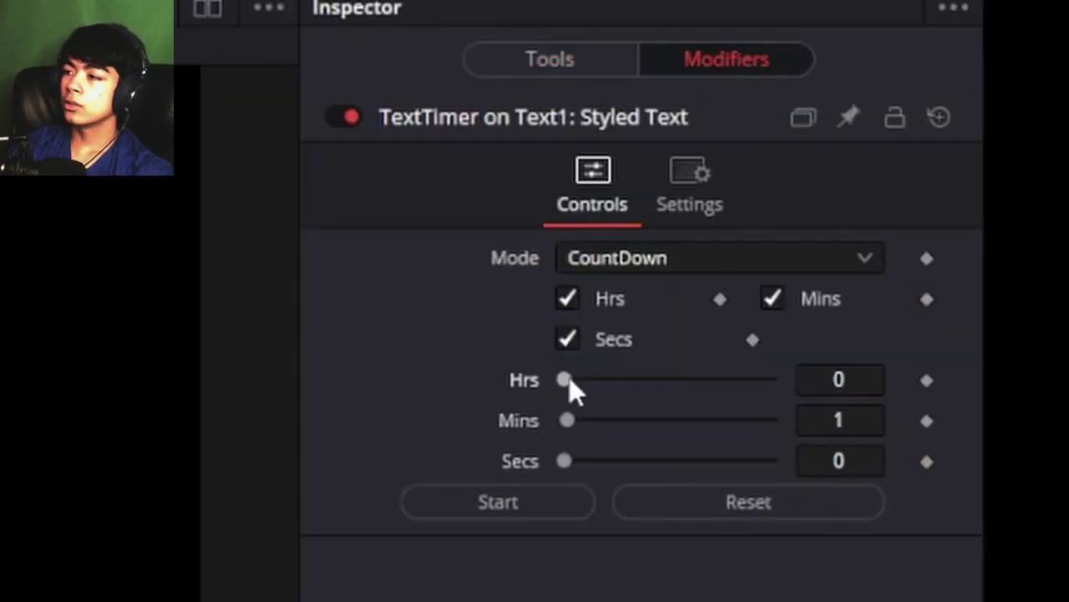
left_click_drag(817, 345, 435, 372)
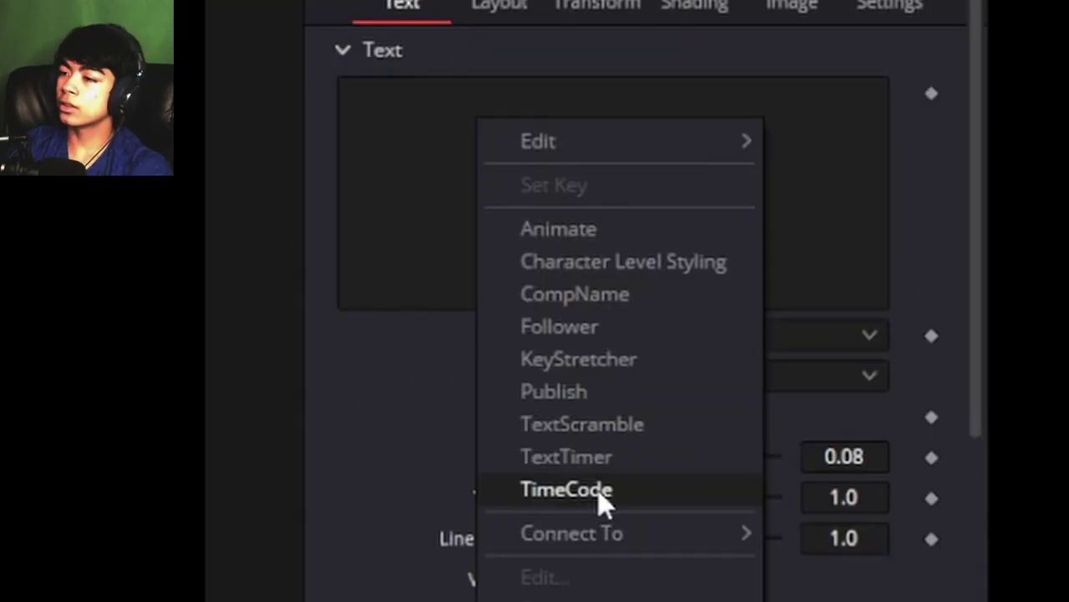
left_click(566, 490)
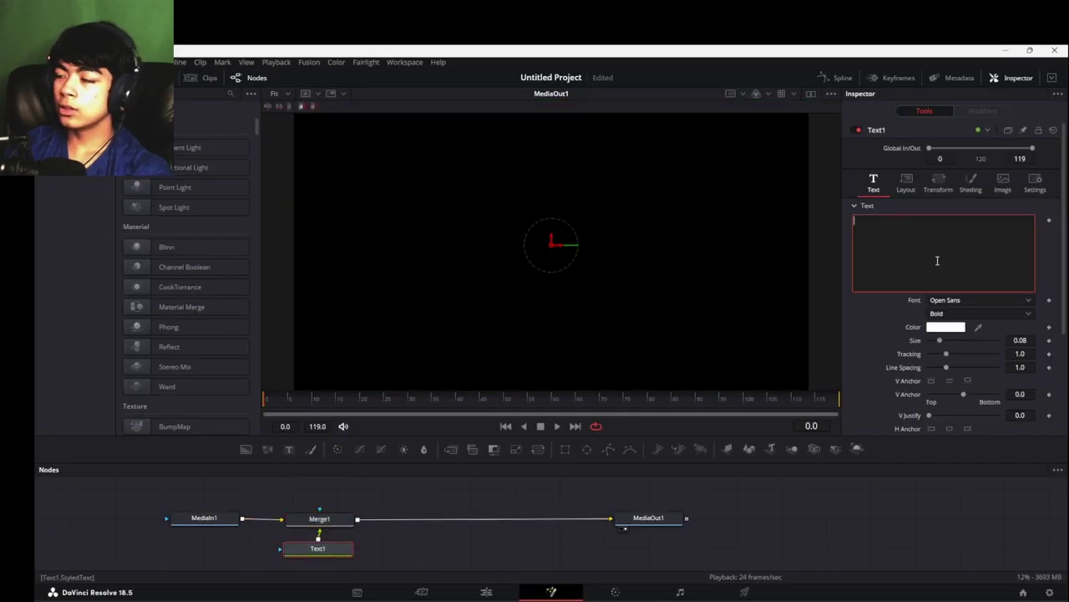
Apply Character Level Styling to Text1's three-line text "yellow", "blue", "red", and colour the word "yellow" with #fff700.
right_click(937, 261)
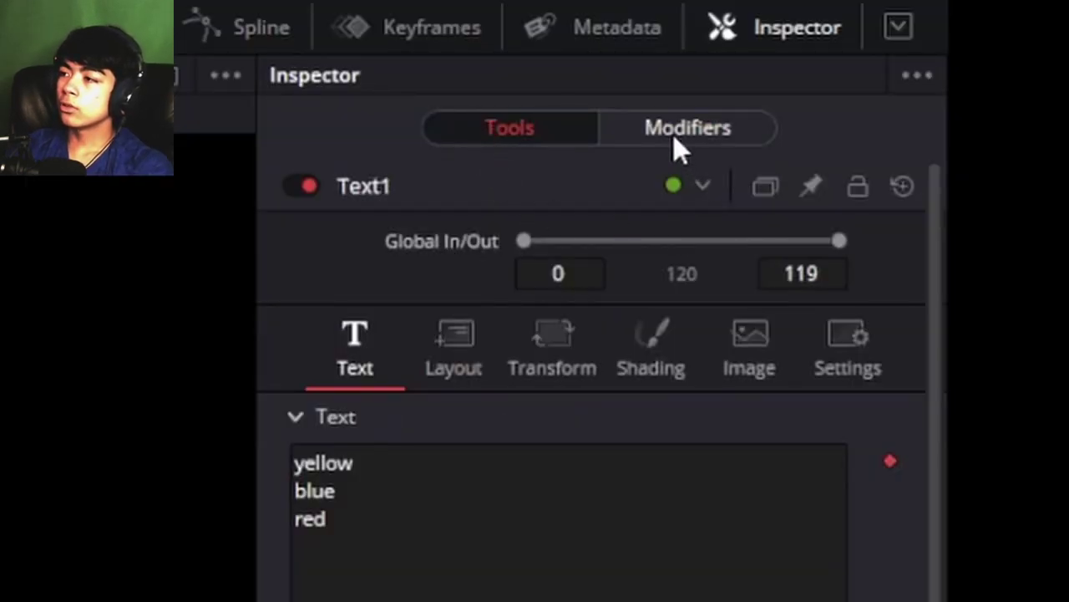
left_click(676, 142)
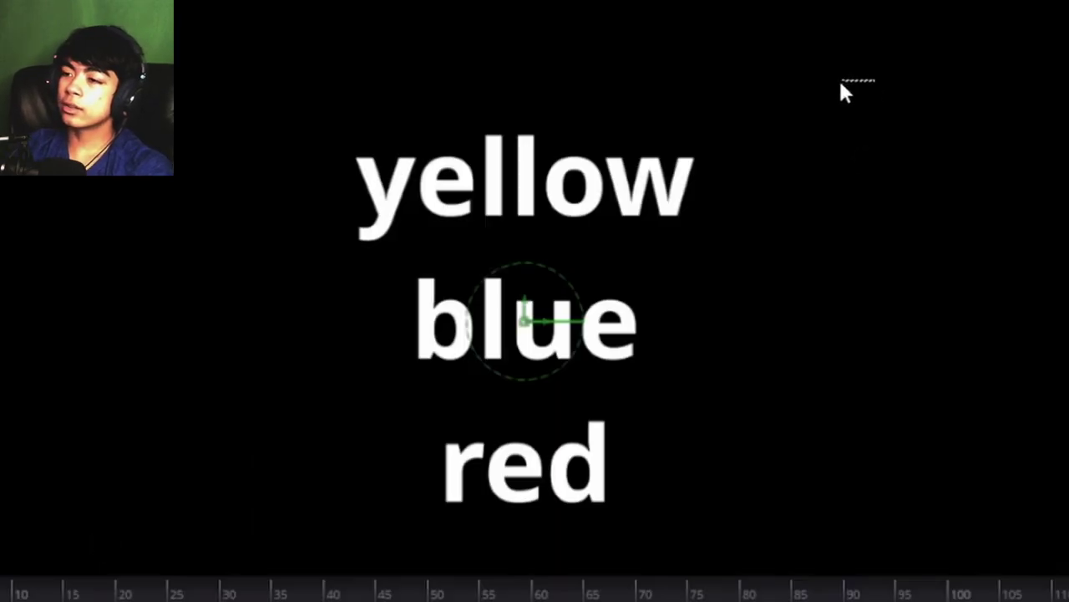
left_click_drag(697, 177, 374, 171)
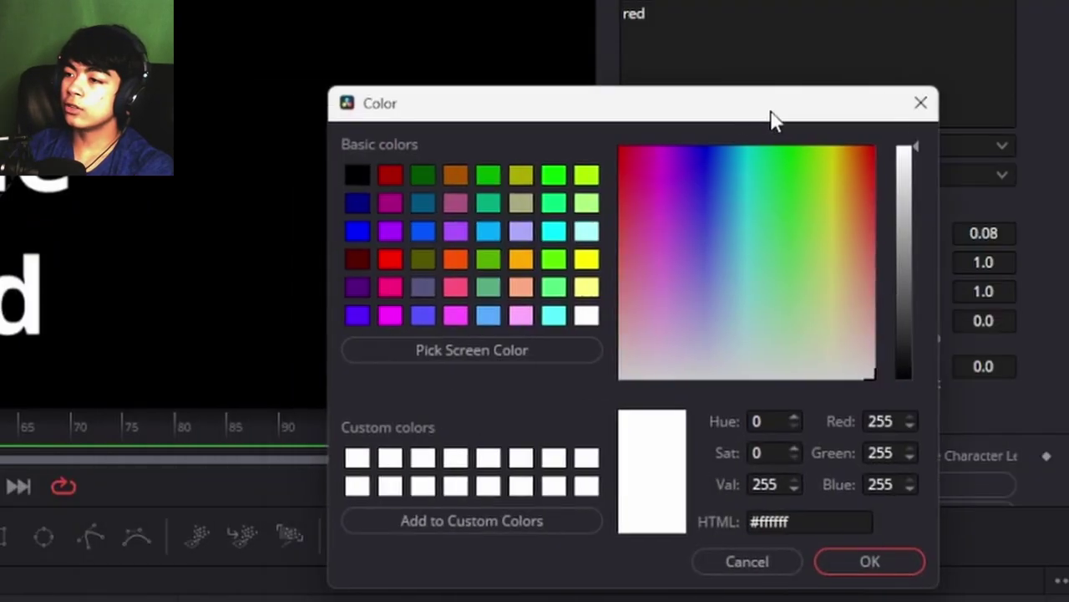
left_click(788, 179)
left_click(794, 150)
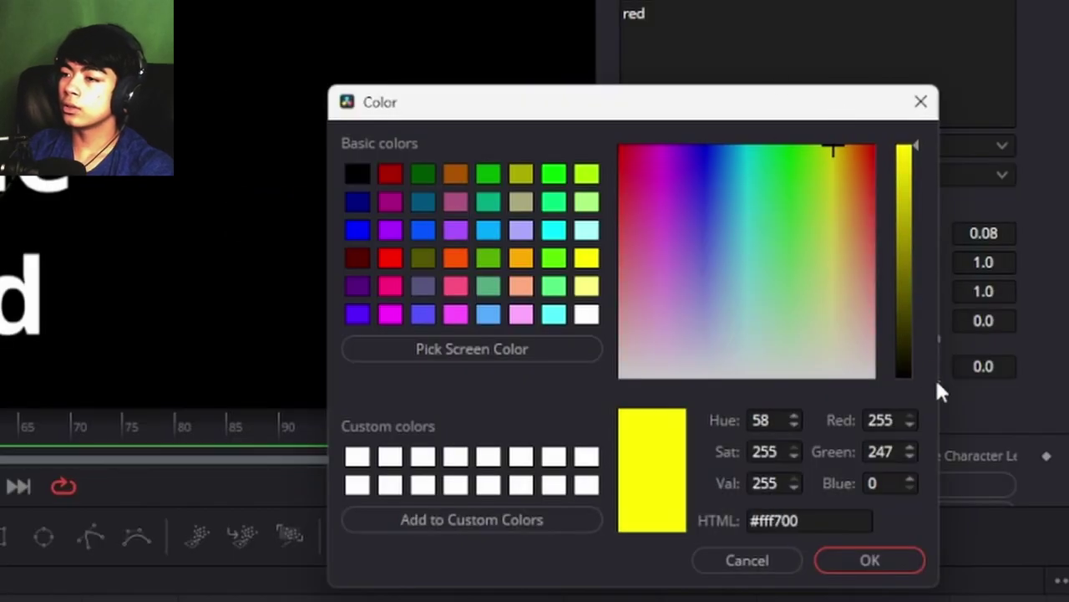
left_click(843, 567)
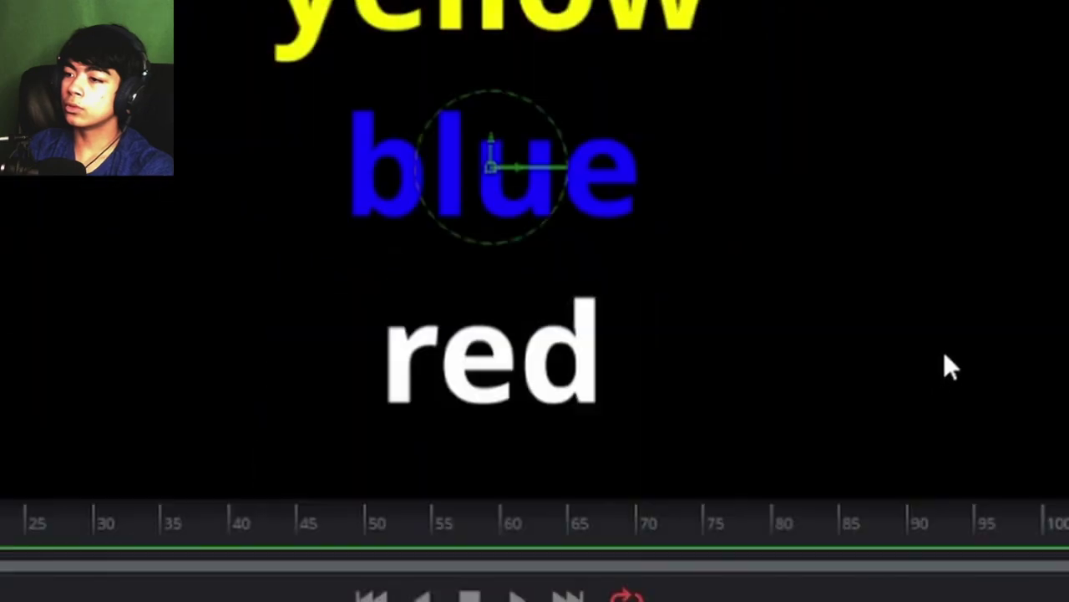
Colour the words "blue" and "red" to match their names, and give only the word "yellow" a heavier decorative font.
left_click(483, 587)
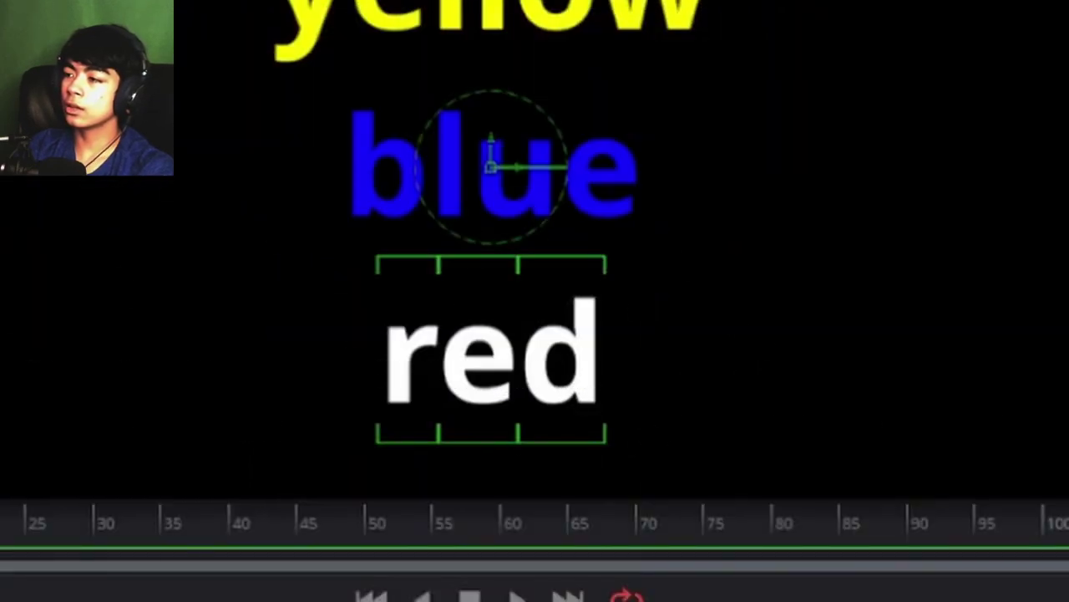
left_click(798, 593)
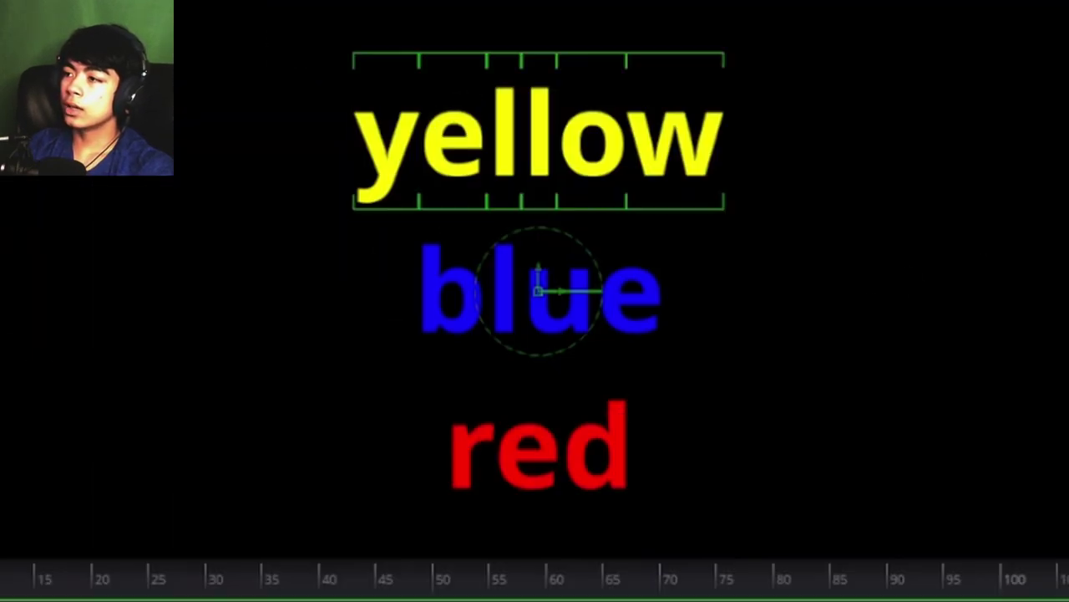
key("Down")
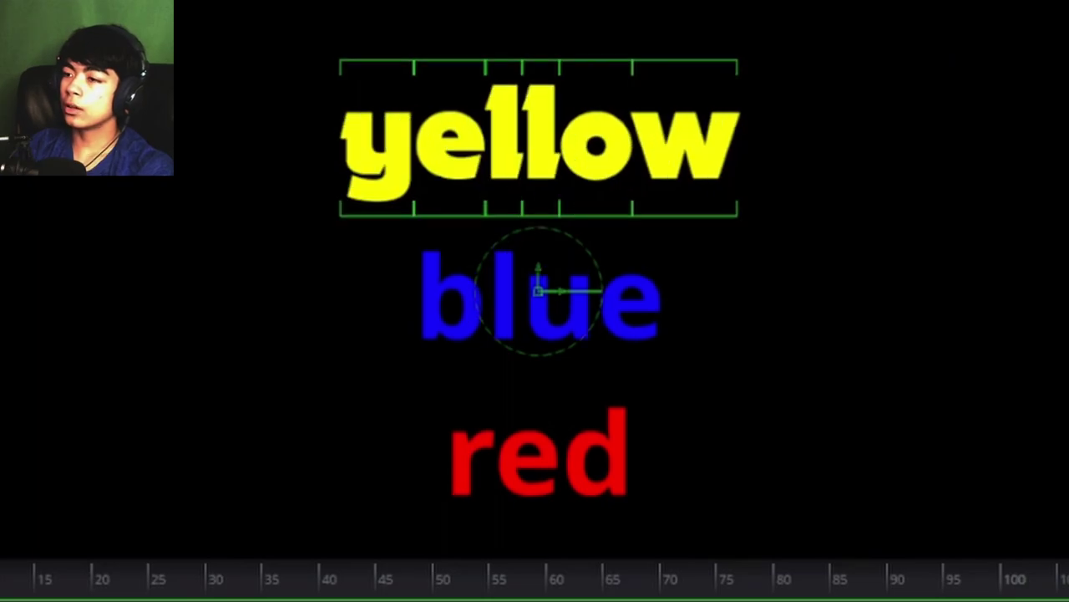
left_click_drag(952, 305, 406, 317)
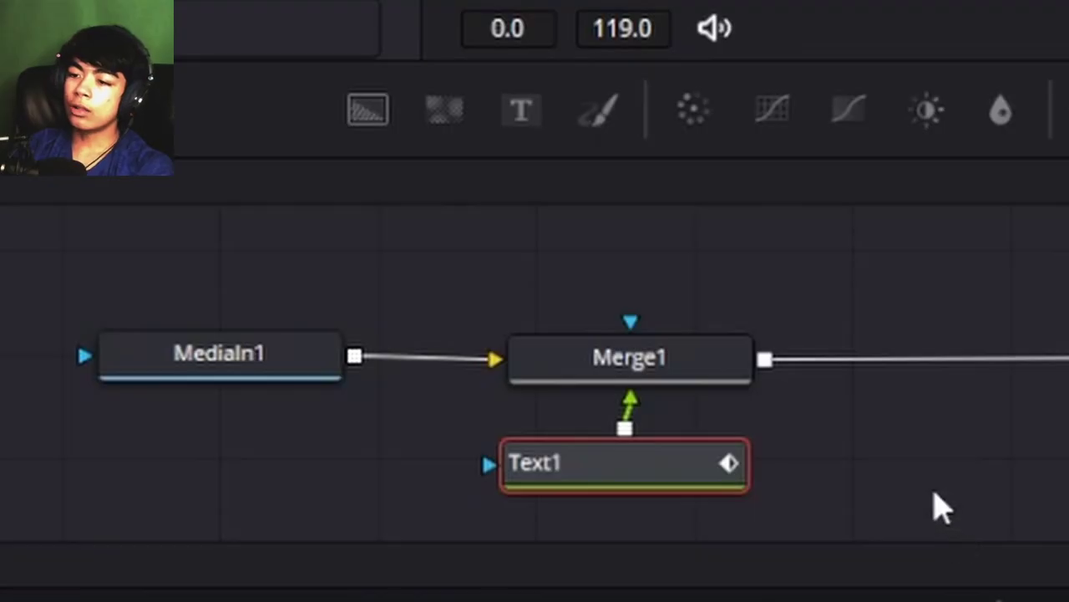